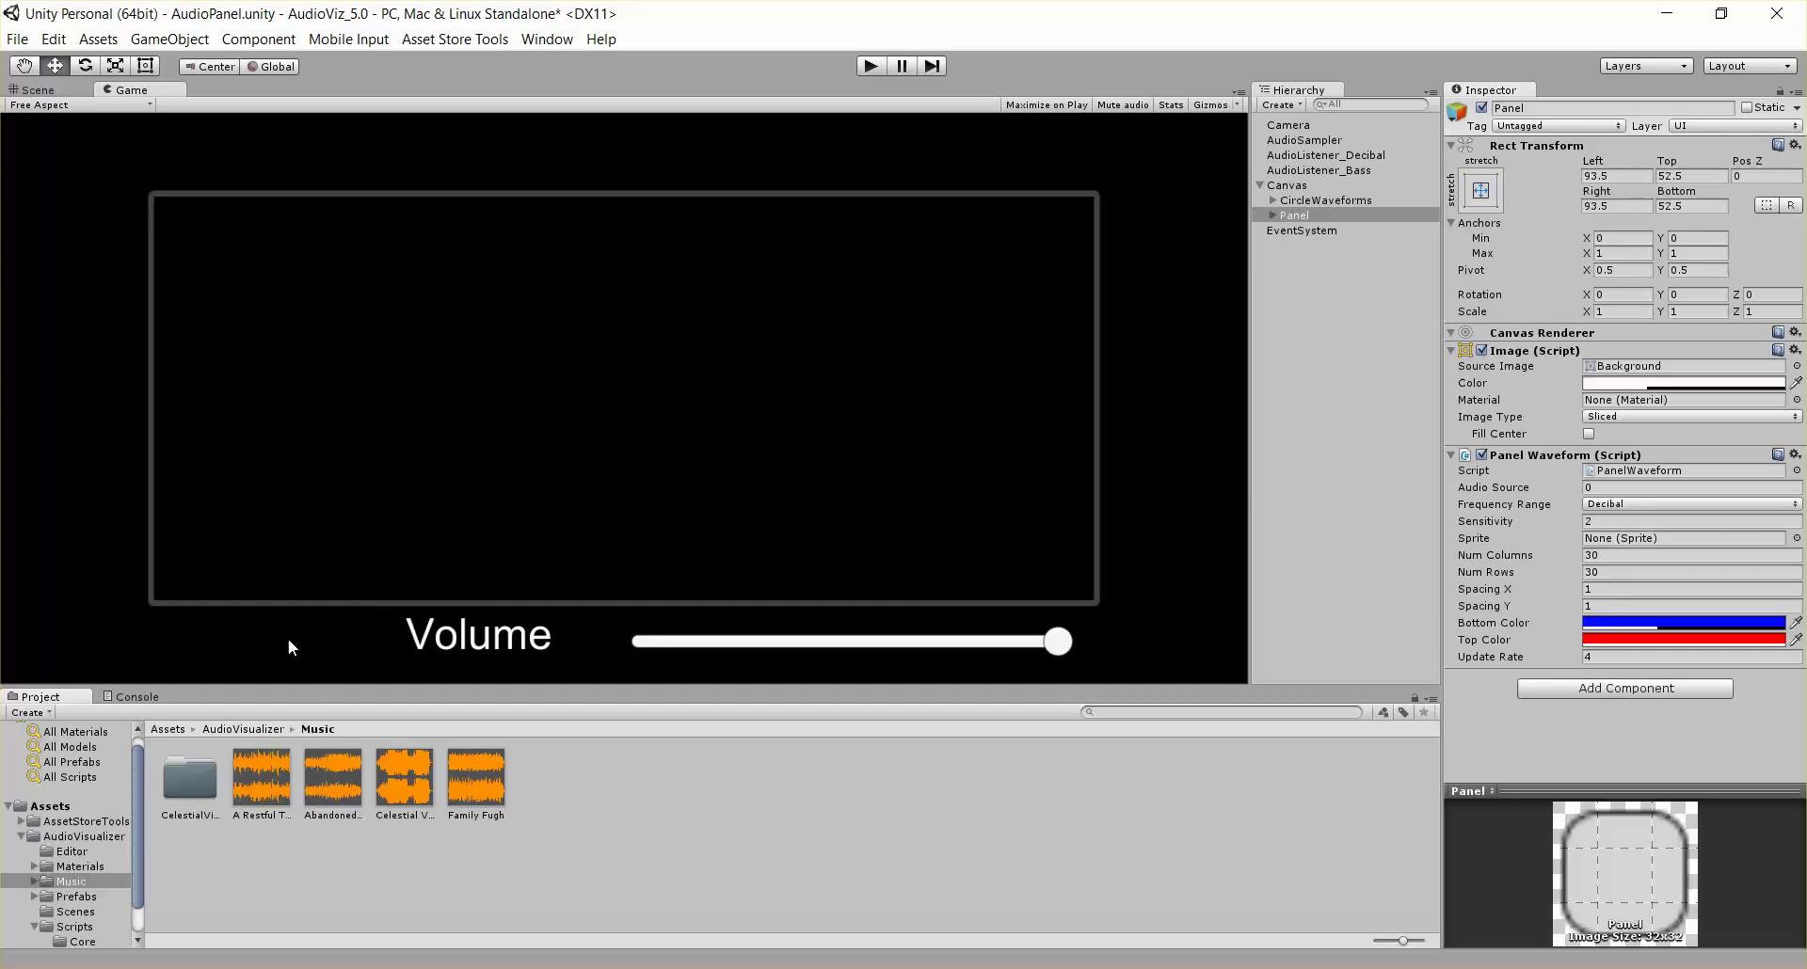
- Select the AudioVisualizer folder to list its Editor, Music and Scripts folders and documentation files
click(94, 834)
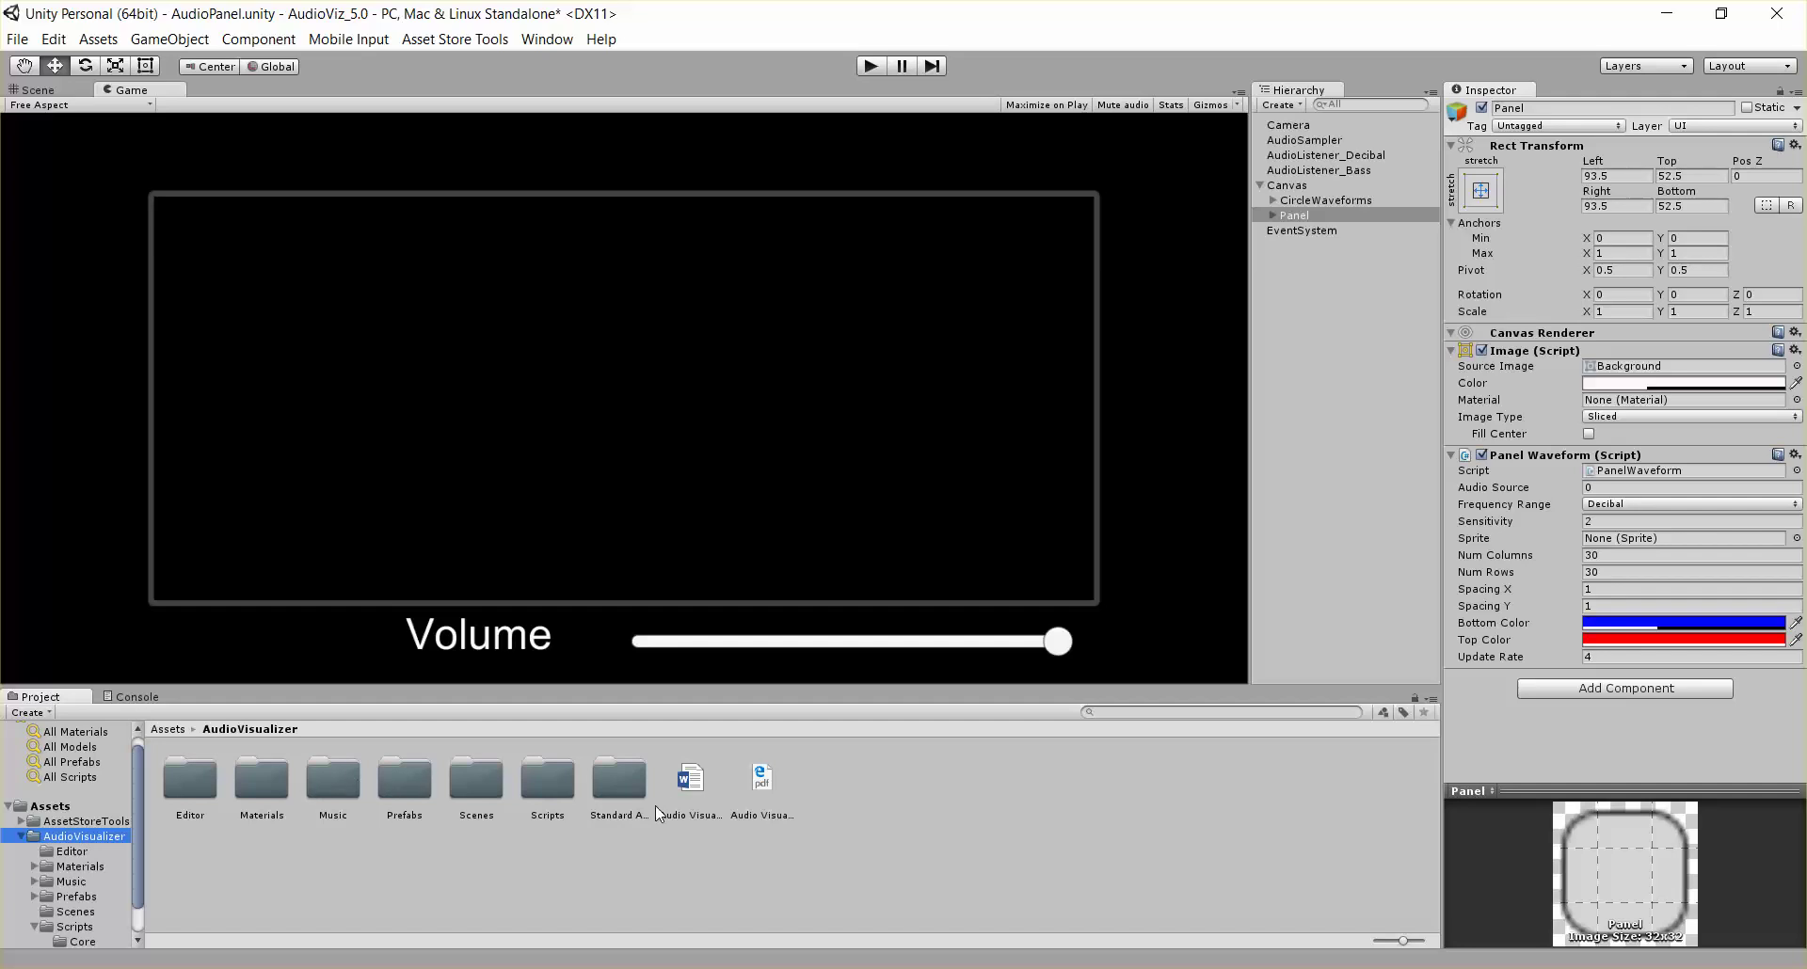
- Reopen AudioPanel.unity from the Scenes folder, choosing Don't Save for the pending changes
double_click(488, 783)
double_click(200, 796)
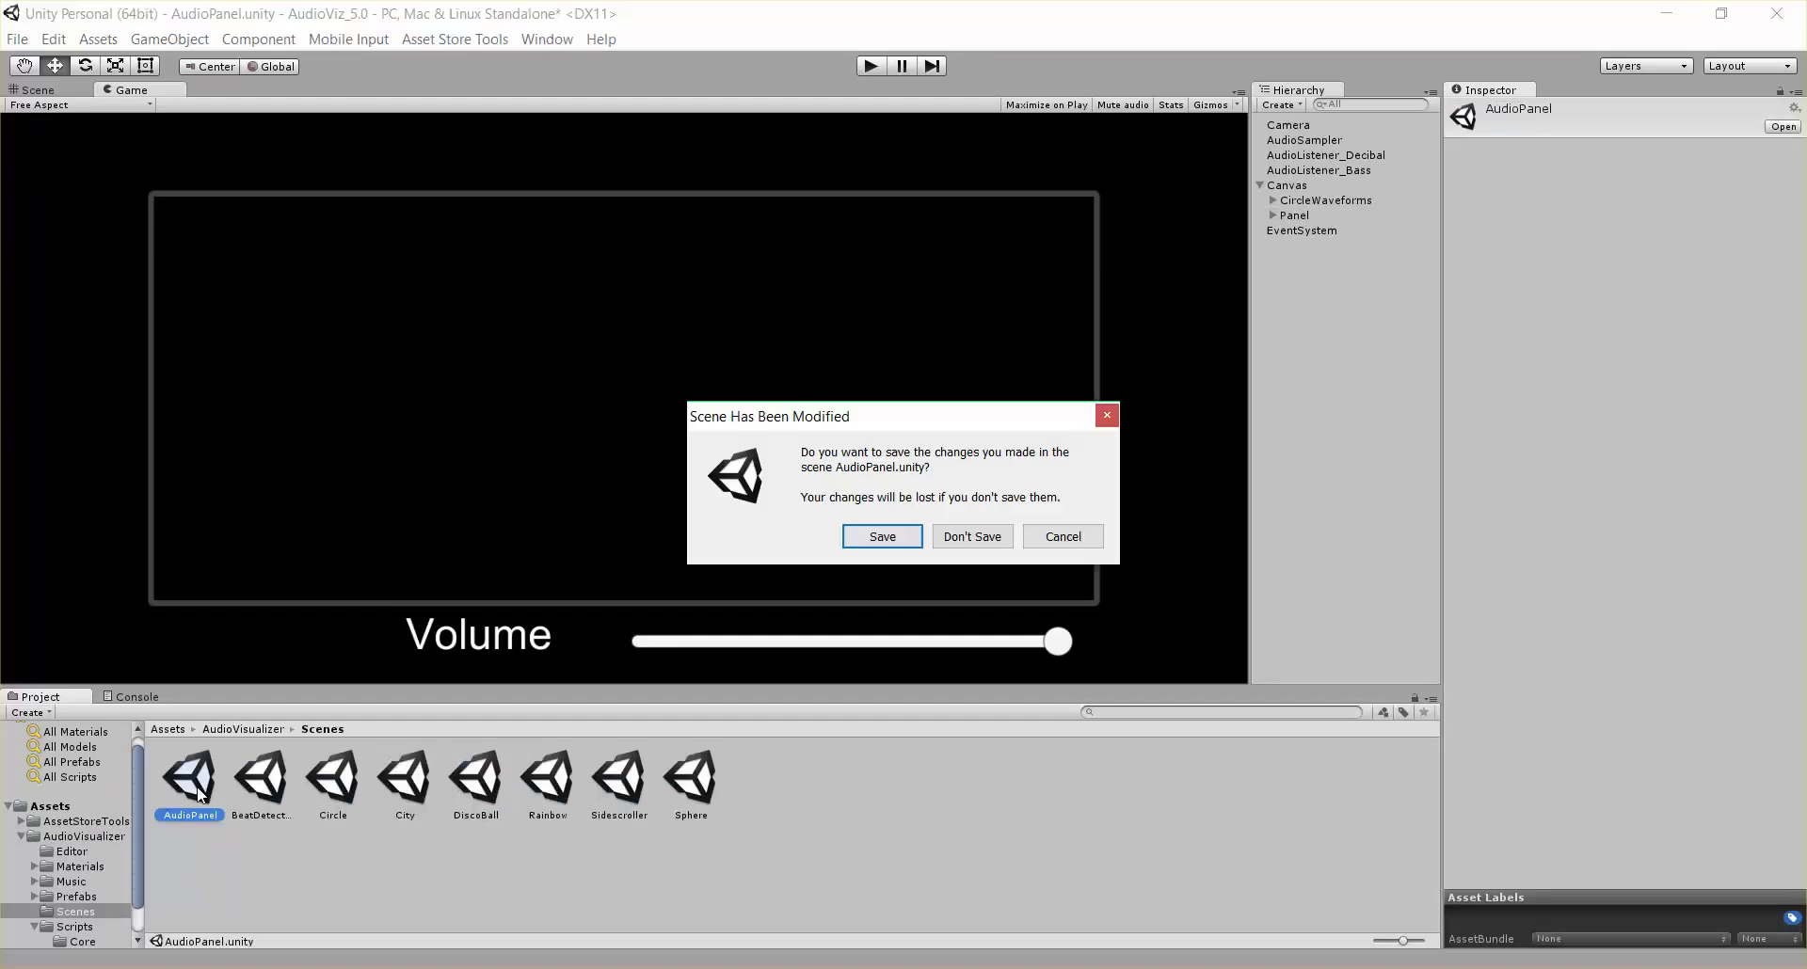
click(977, 537)
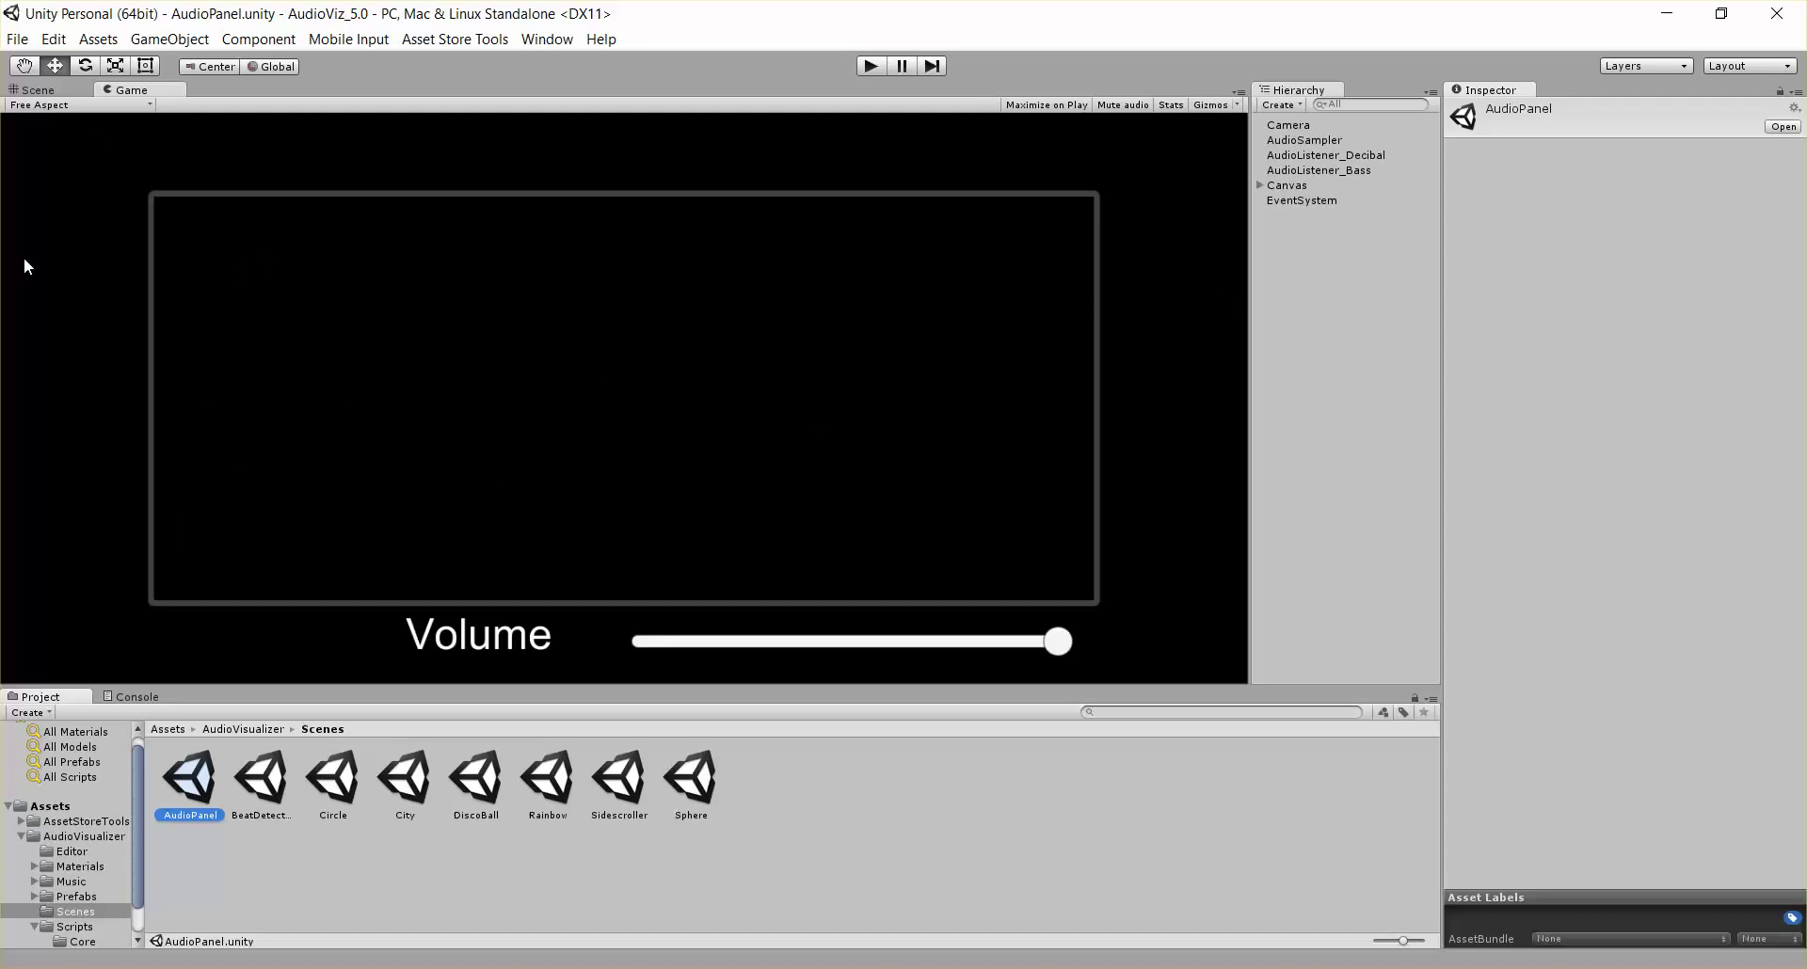
- Select Panel under Canvas to show its Panel Waveform settings, then return to the Game view
click(36, 90)
scroll(750, 456, up, 3)
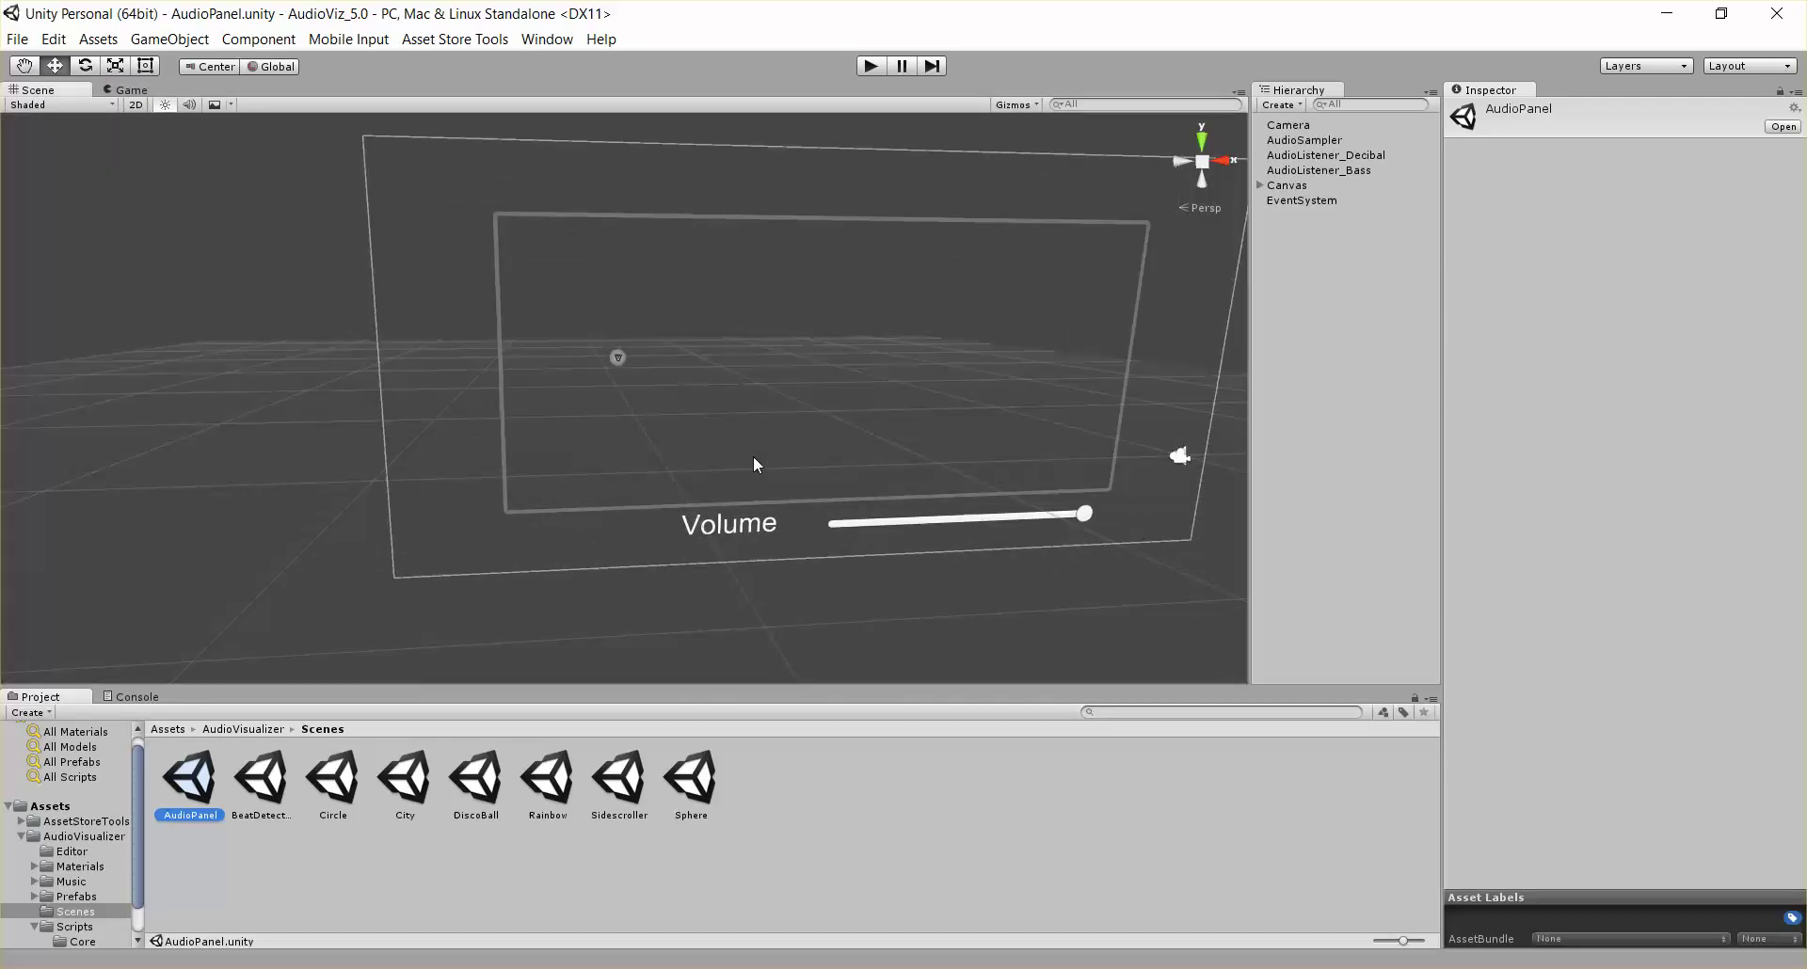
click(1260, 185)
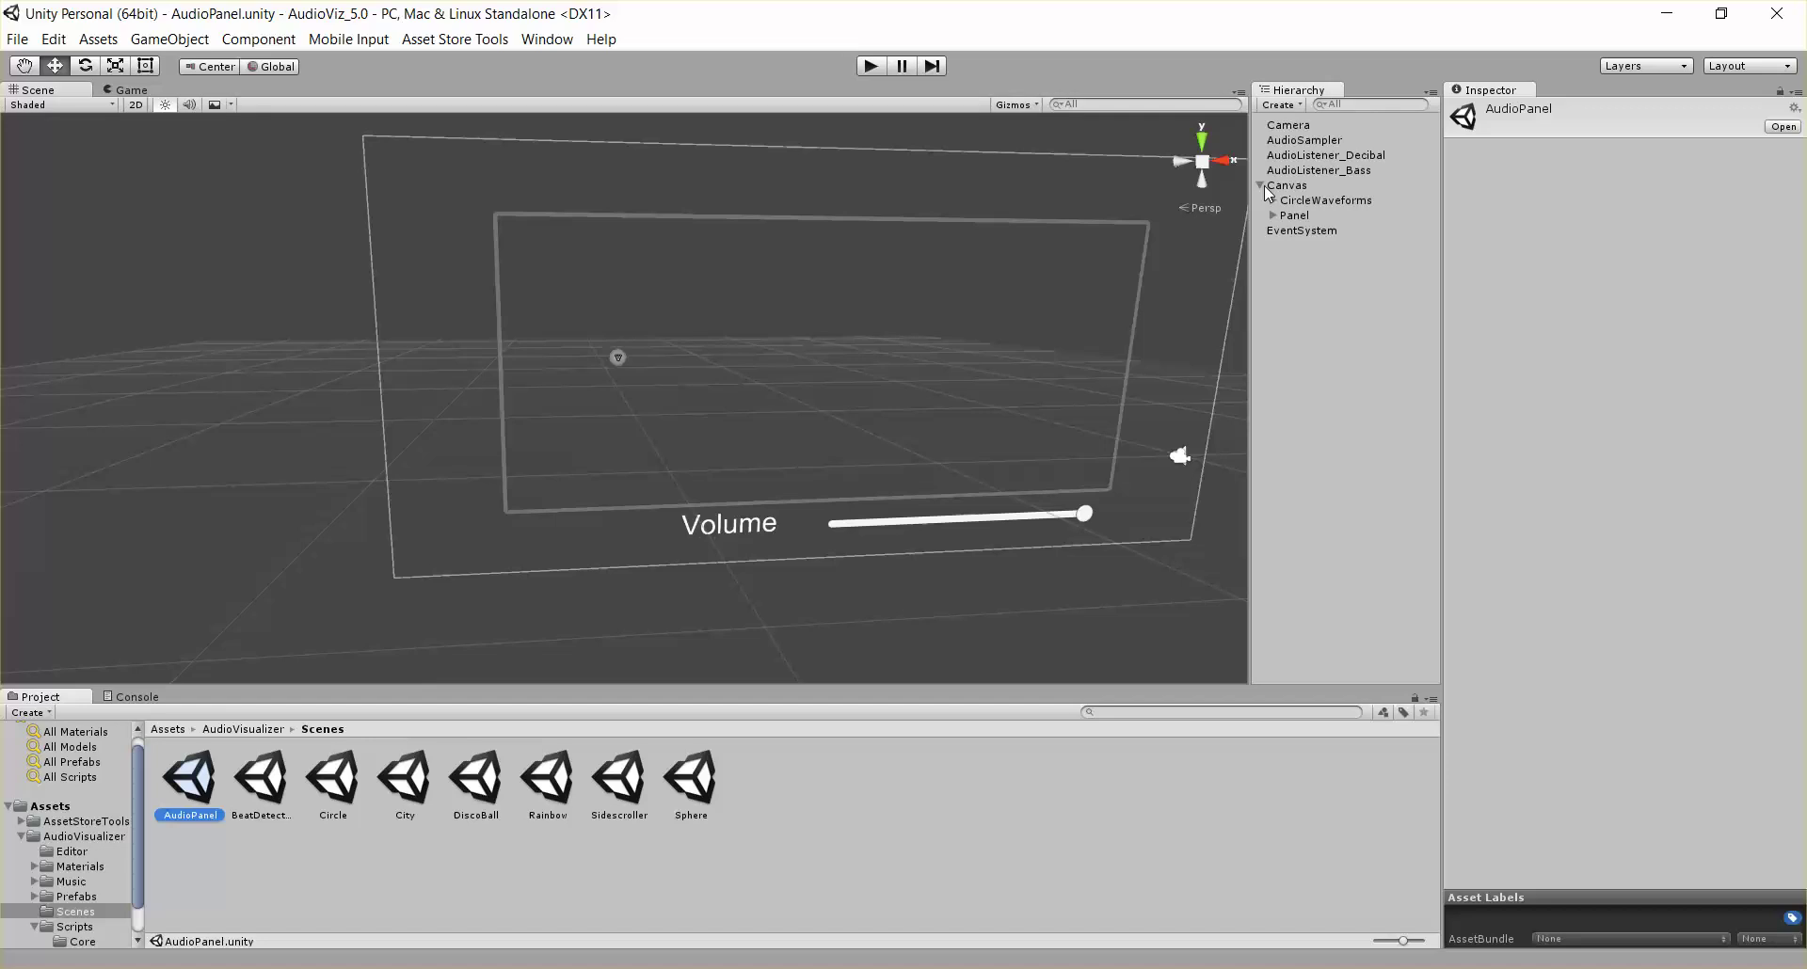
click(1287, 185)
click(1294, 215)
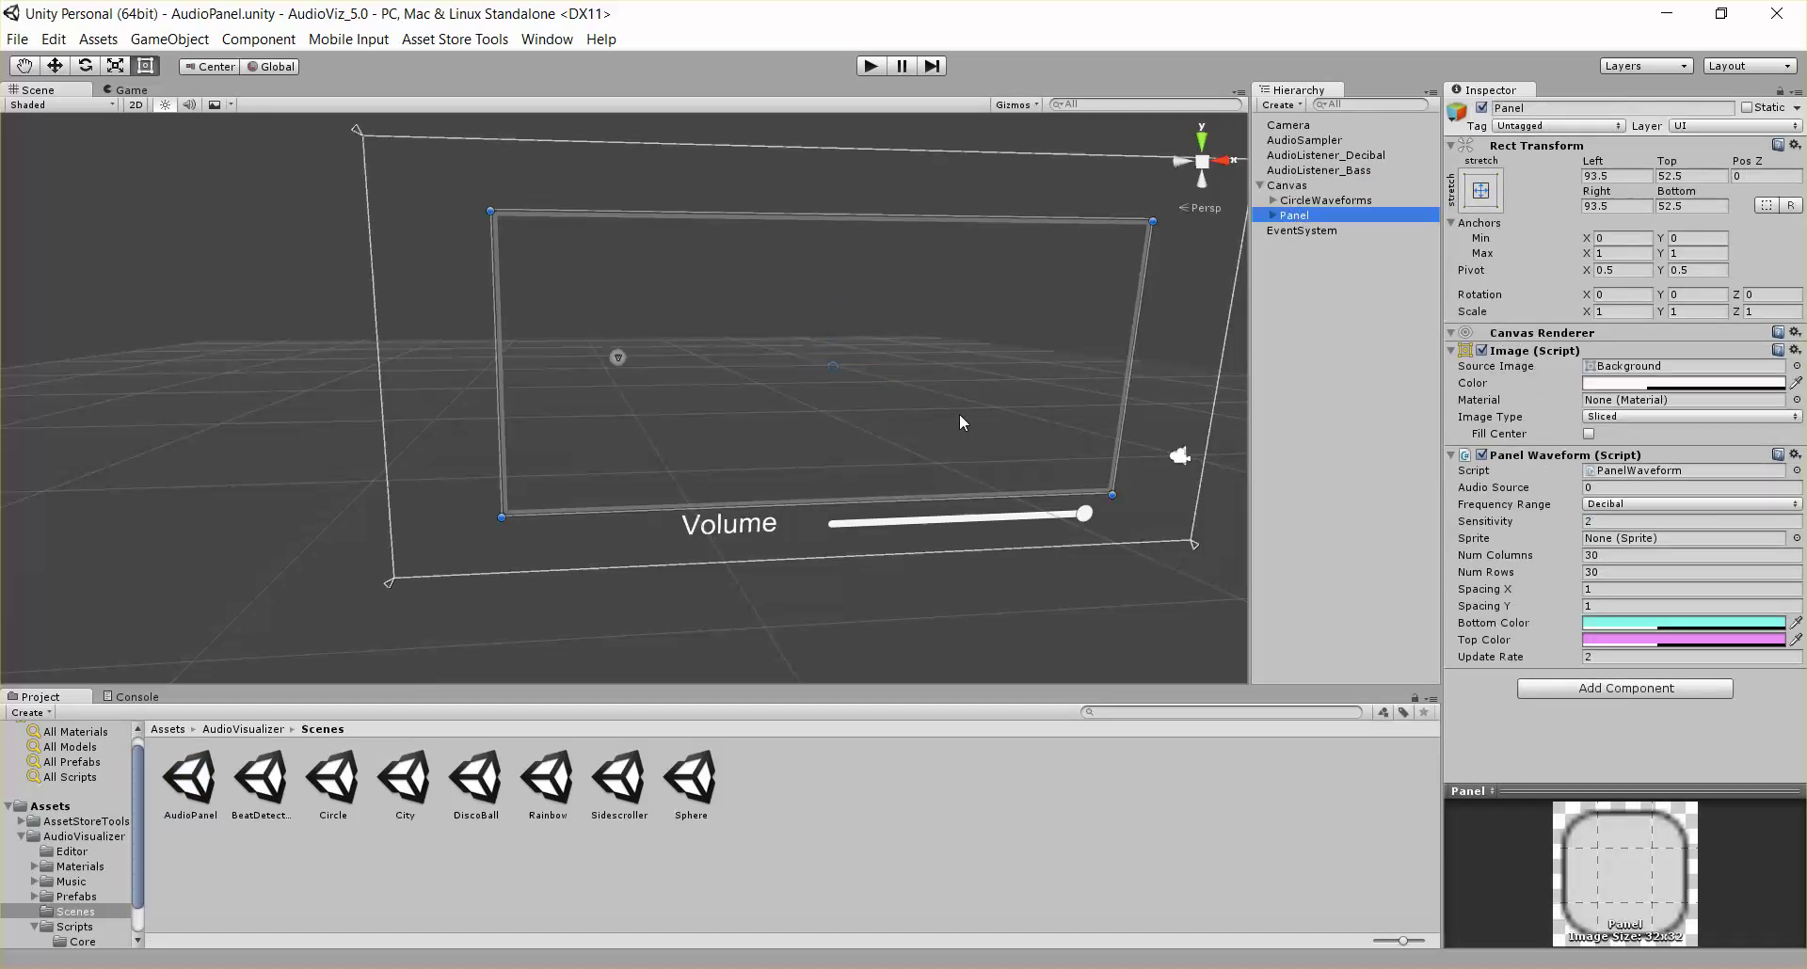
alt+drag(690, 428, 1173, 419)
click(132, 89)
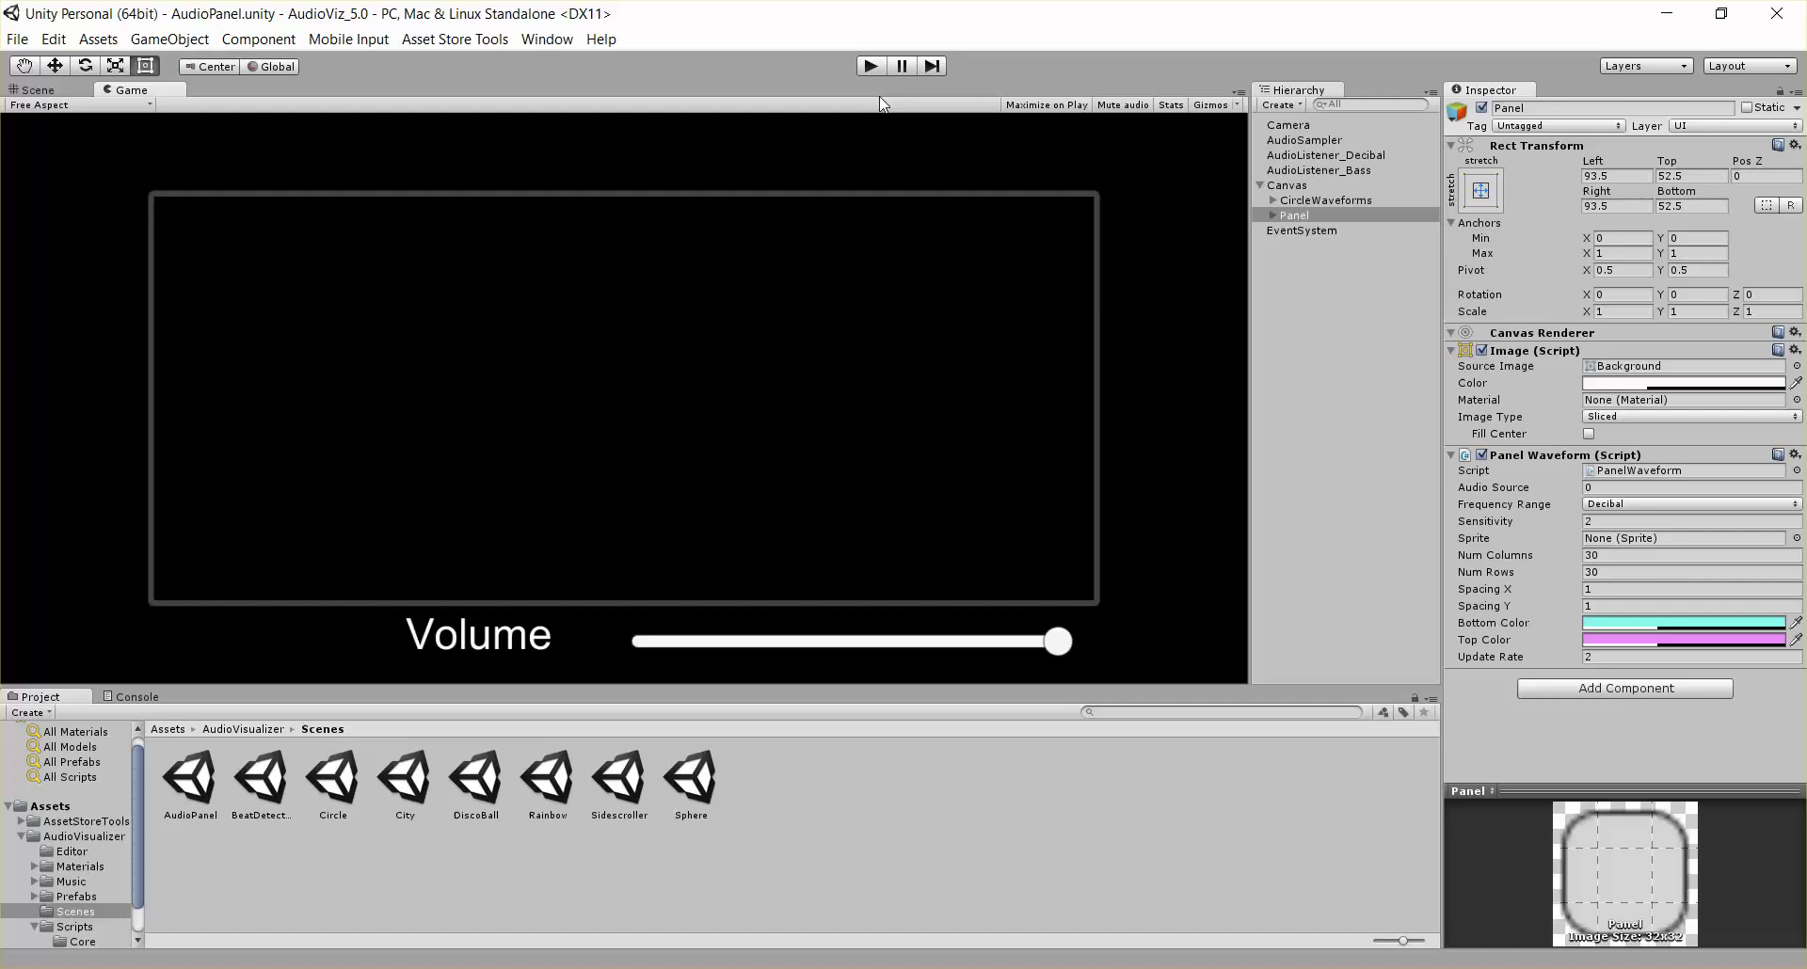
click(869, 66)
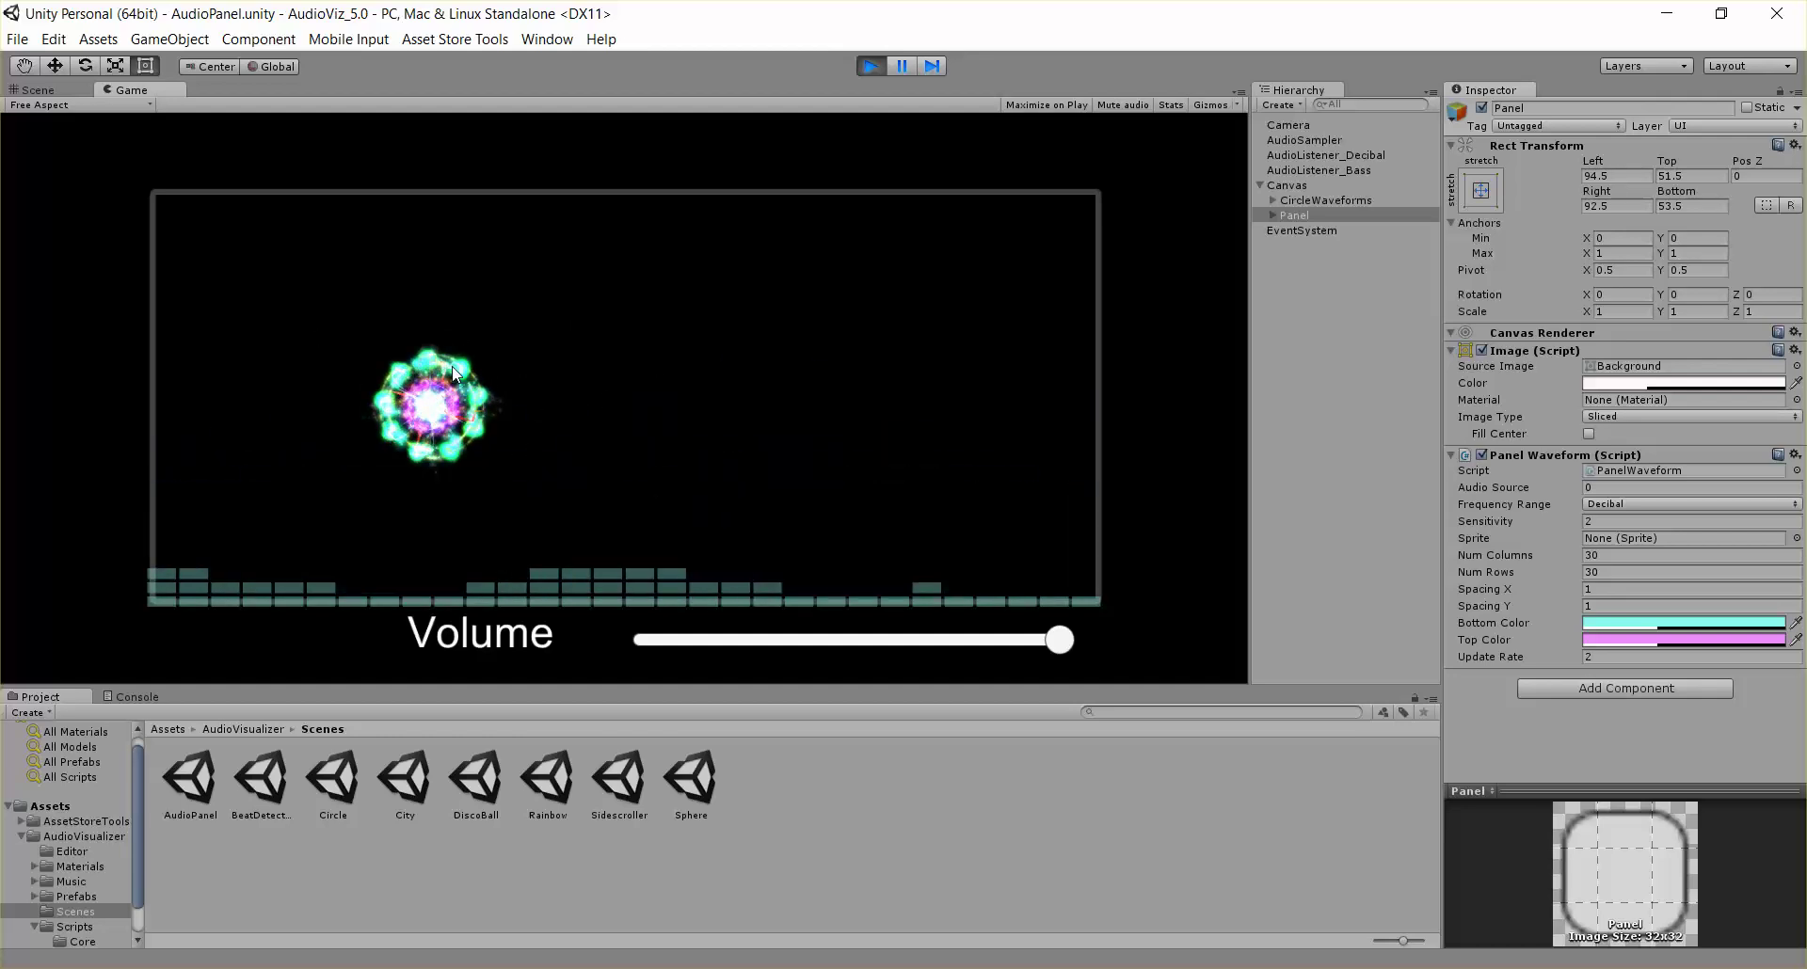
click(872, 66)
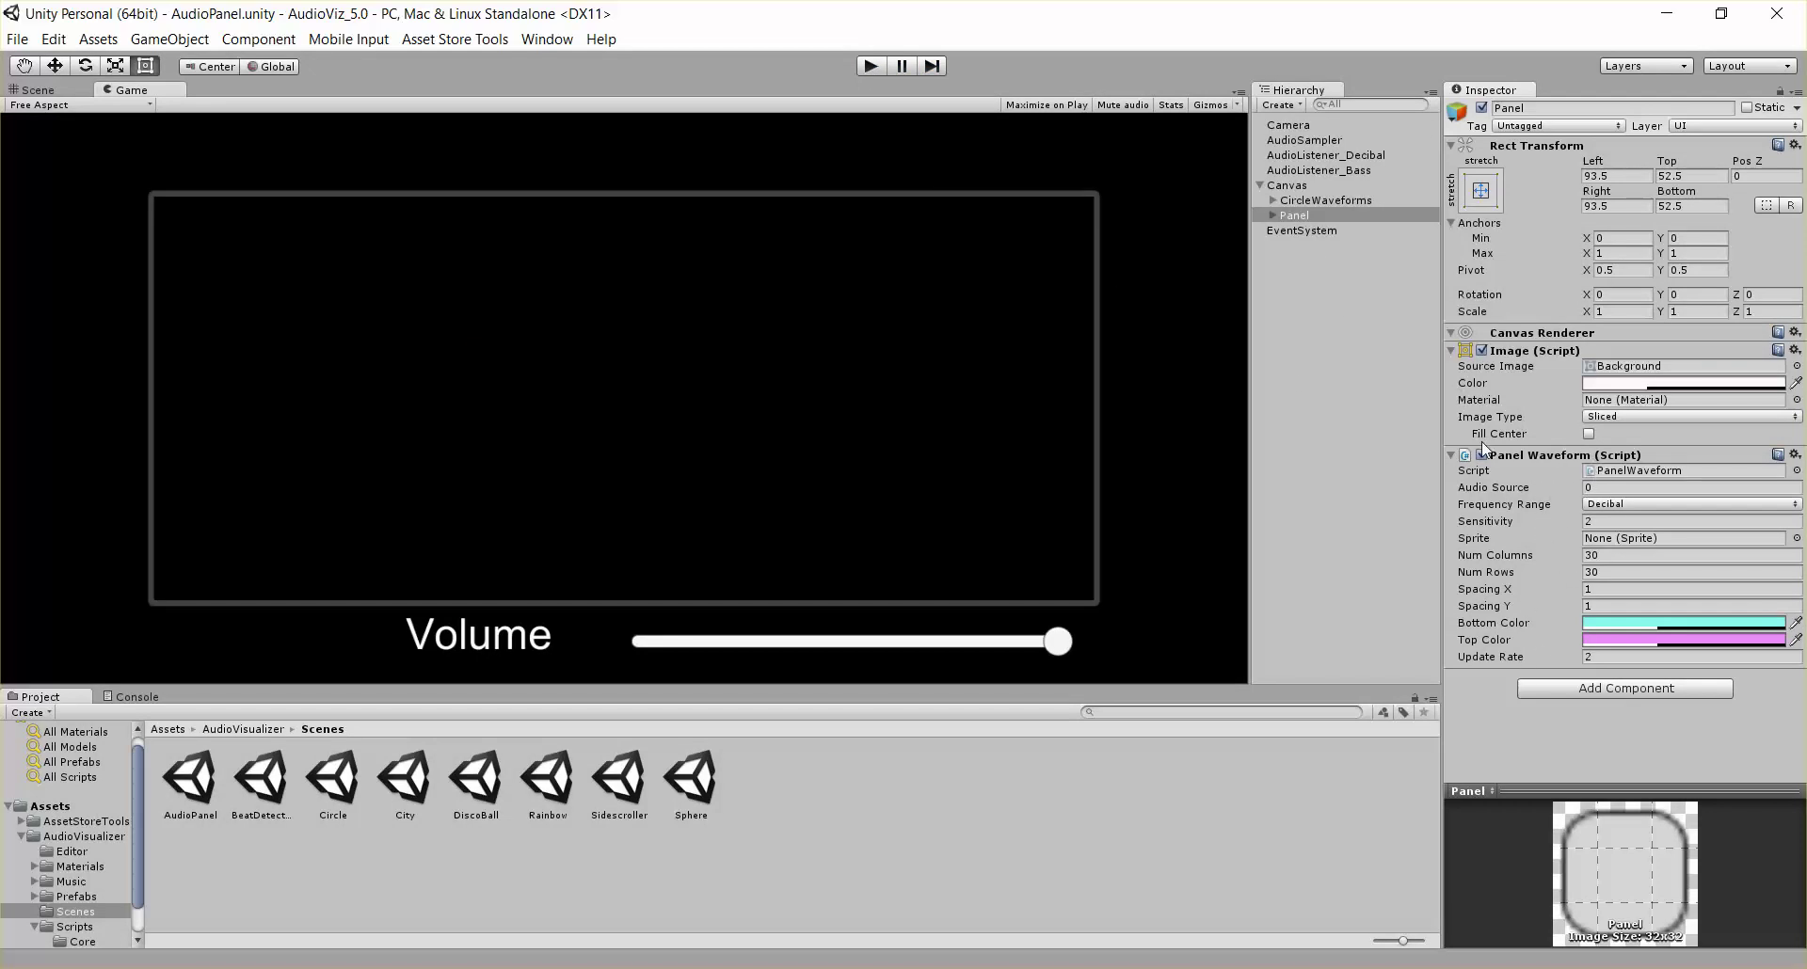
- Inspect AudioSampler's Audio Source component, then run and stop a quick play test
click(1273, 214)
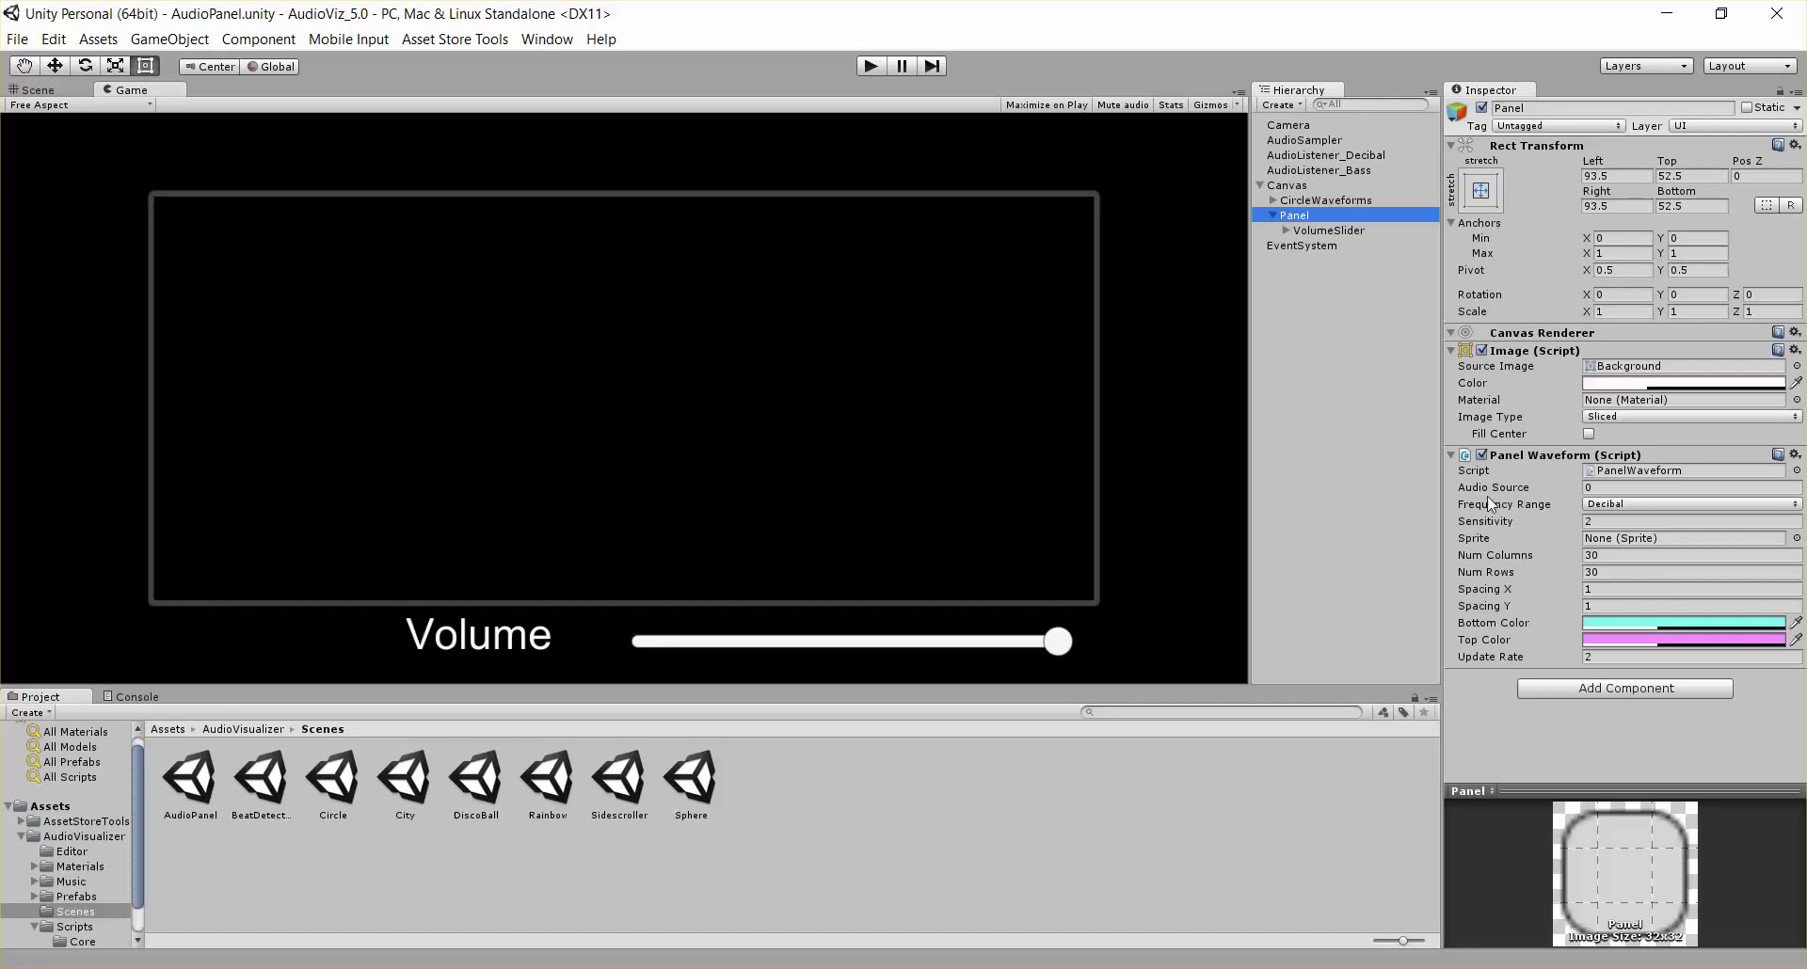
click(1610, 487)
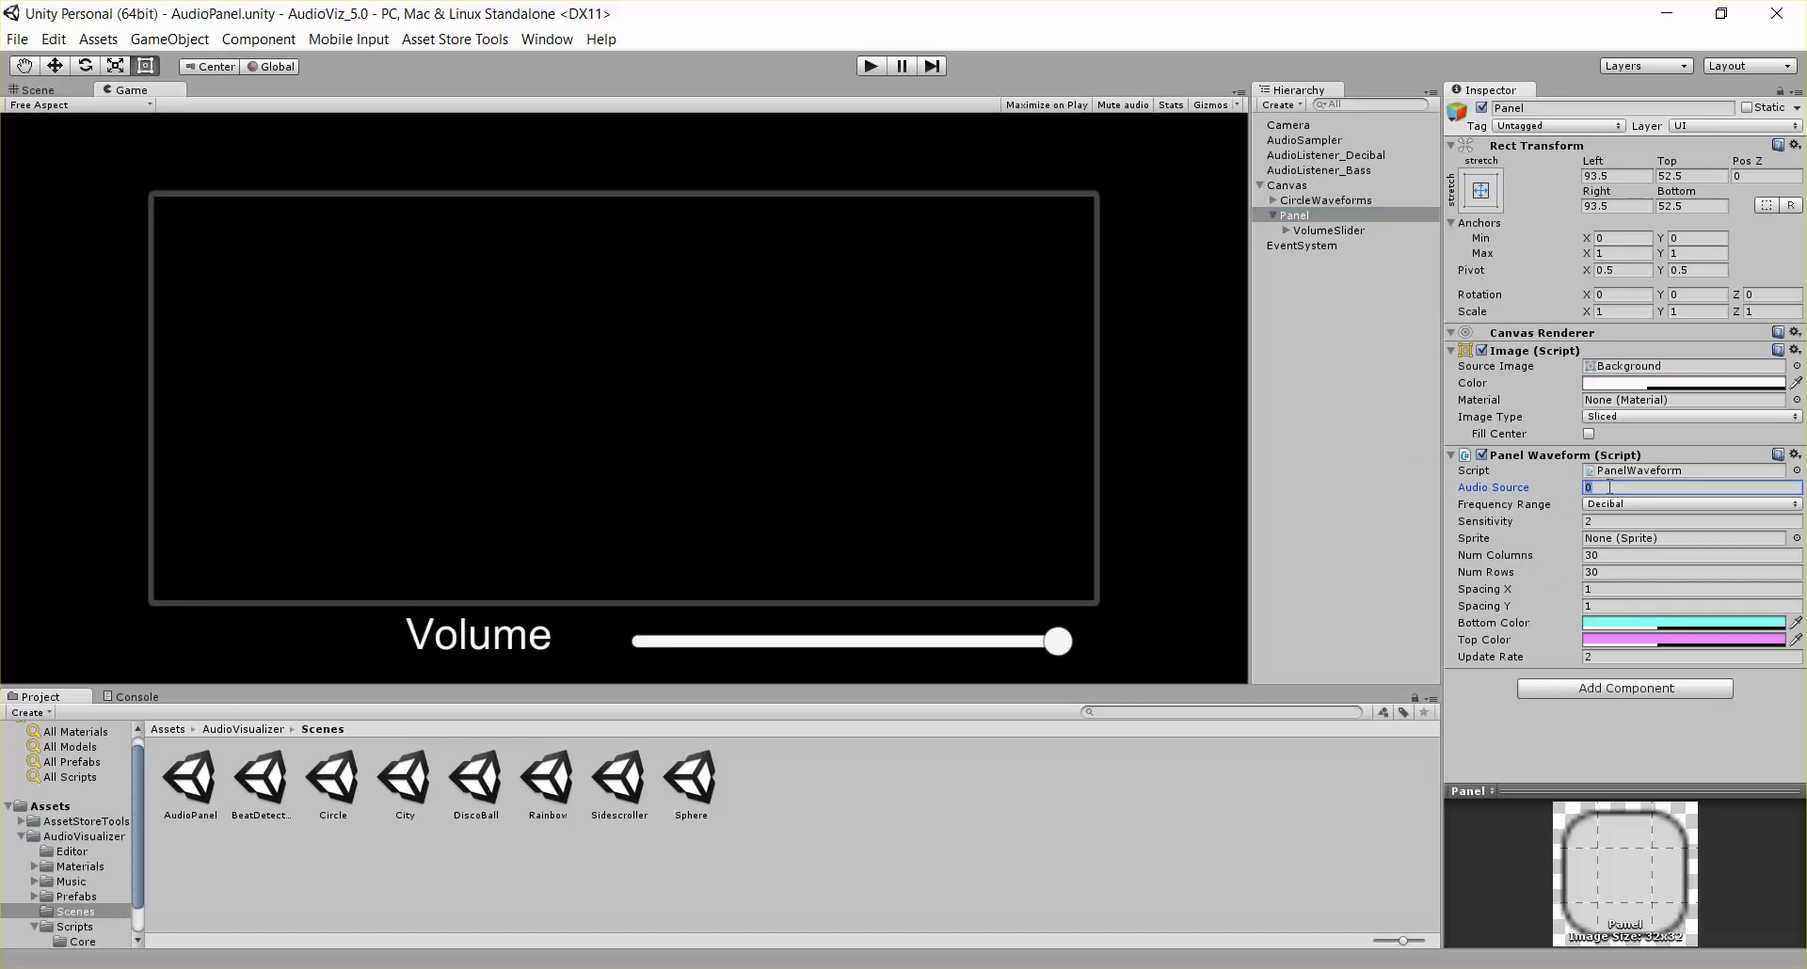
click(1328, 142)
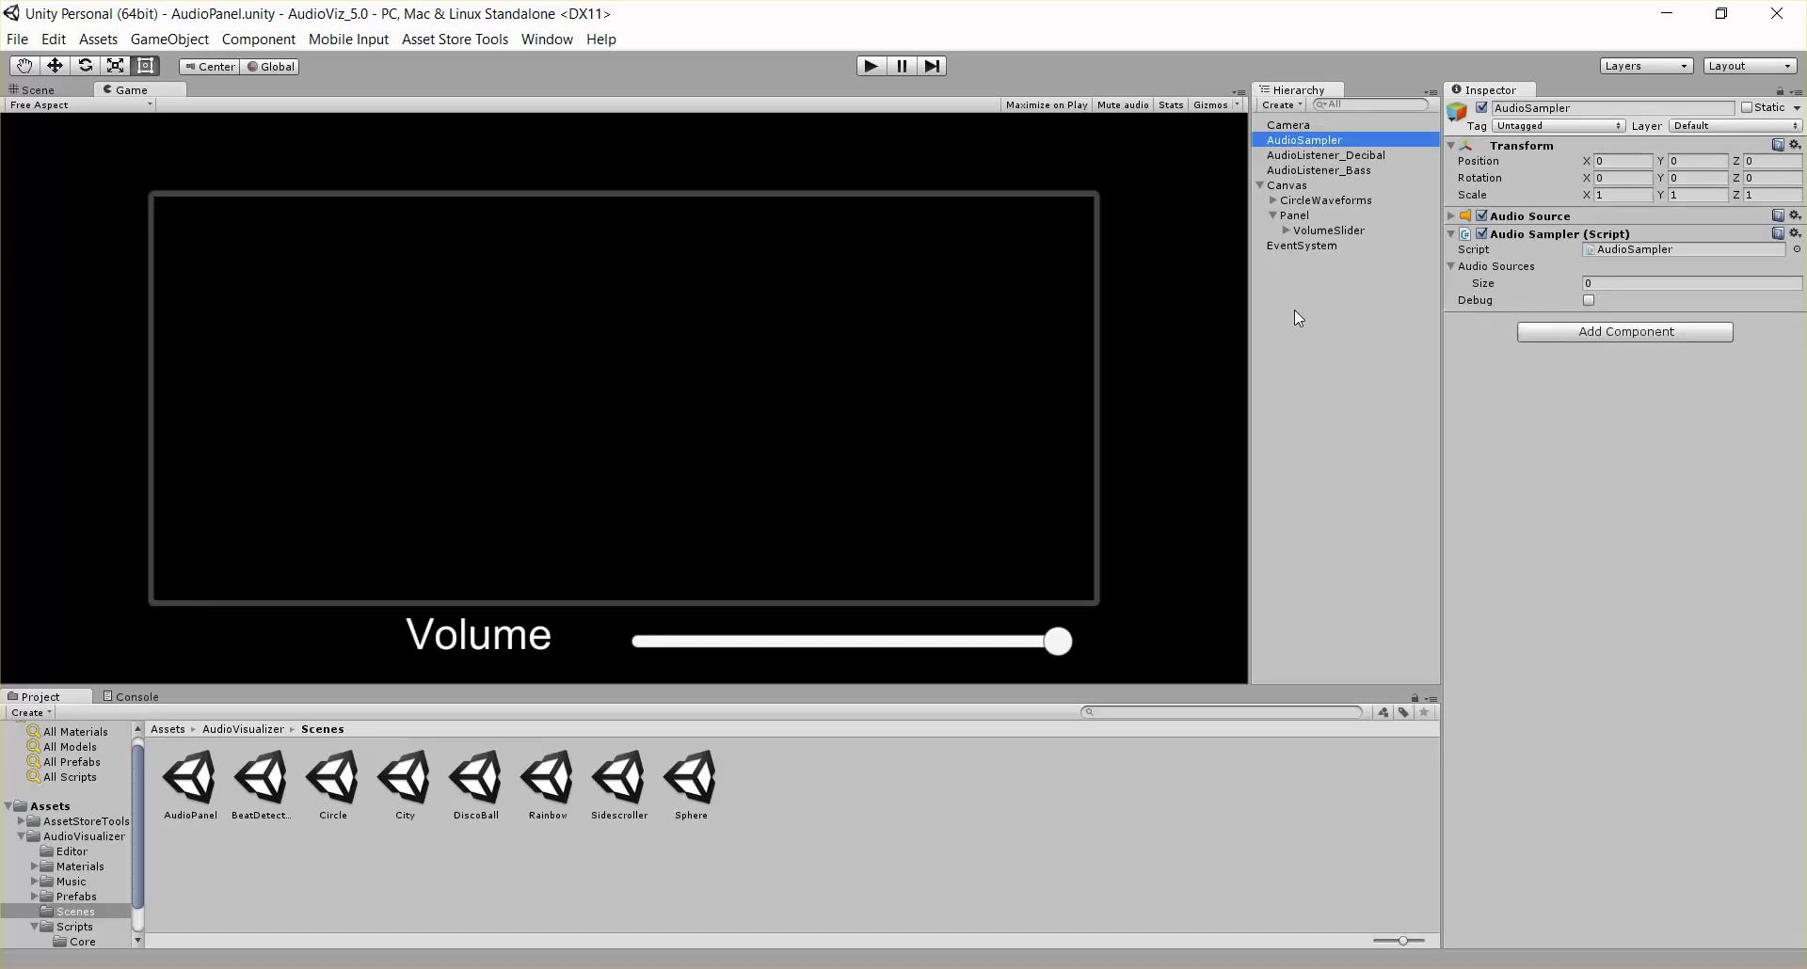
click(1451, 217)
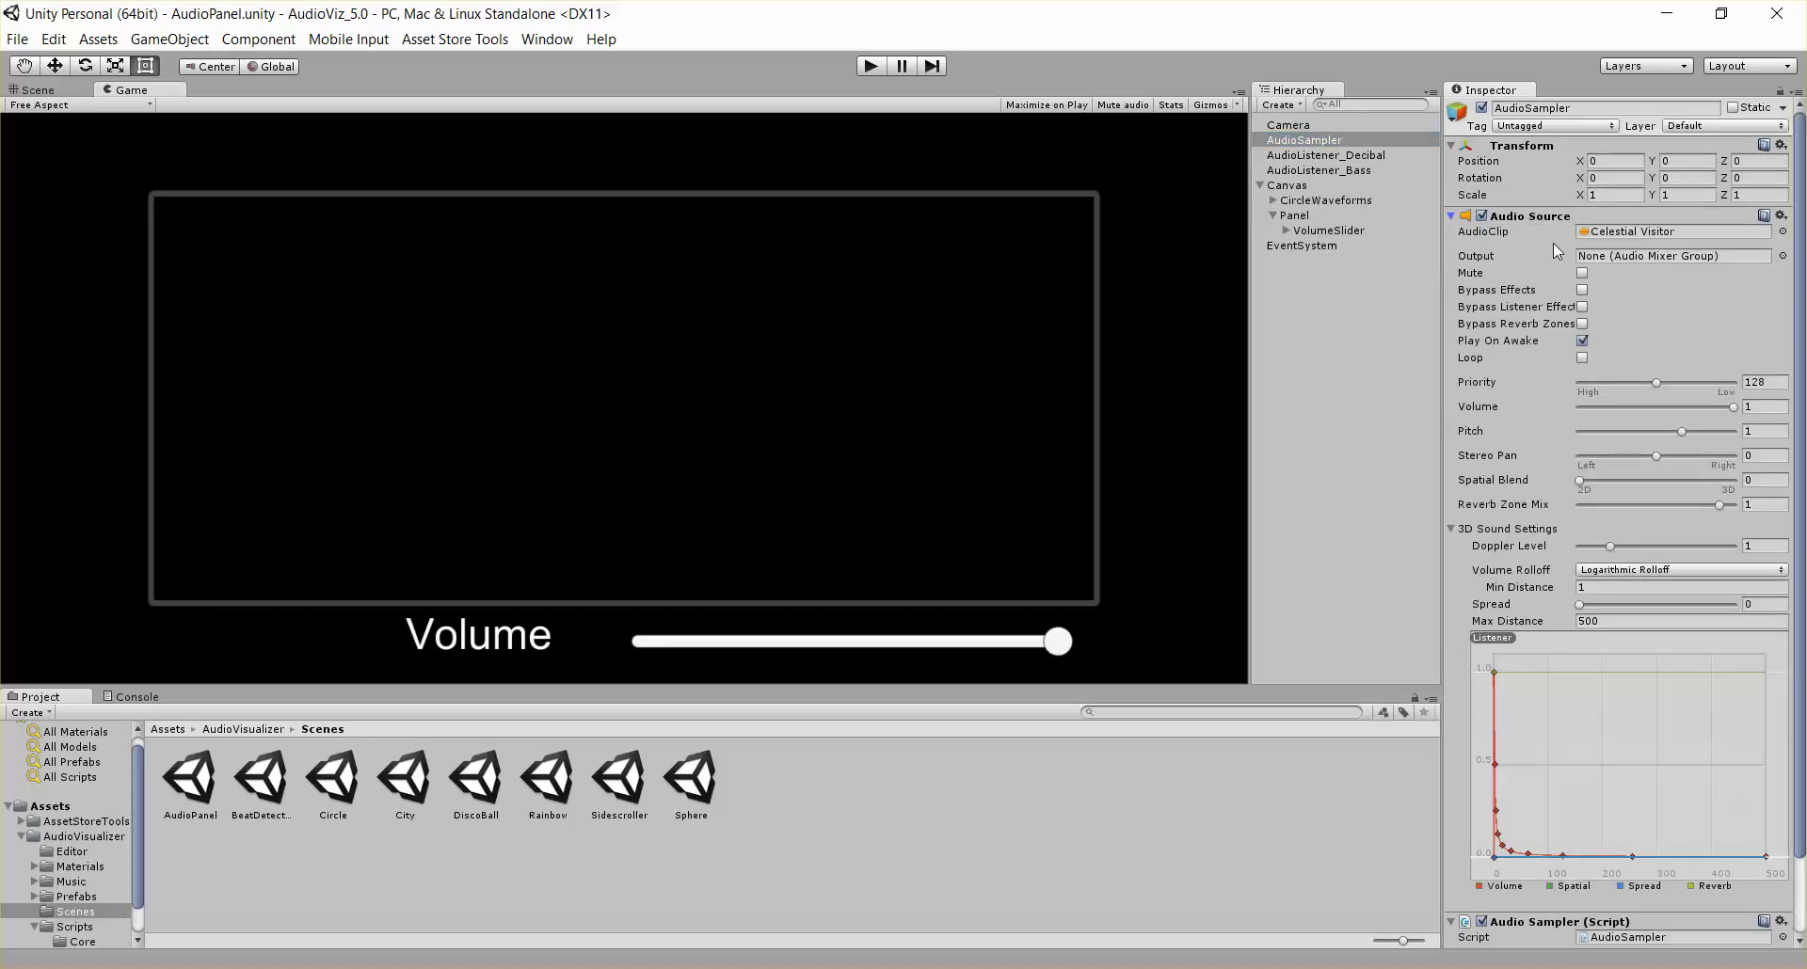
click(1449, 216)
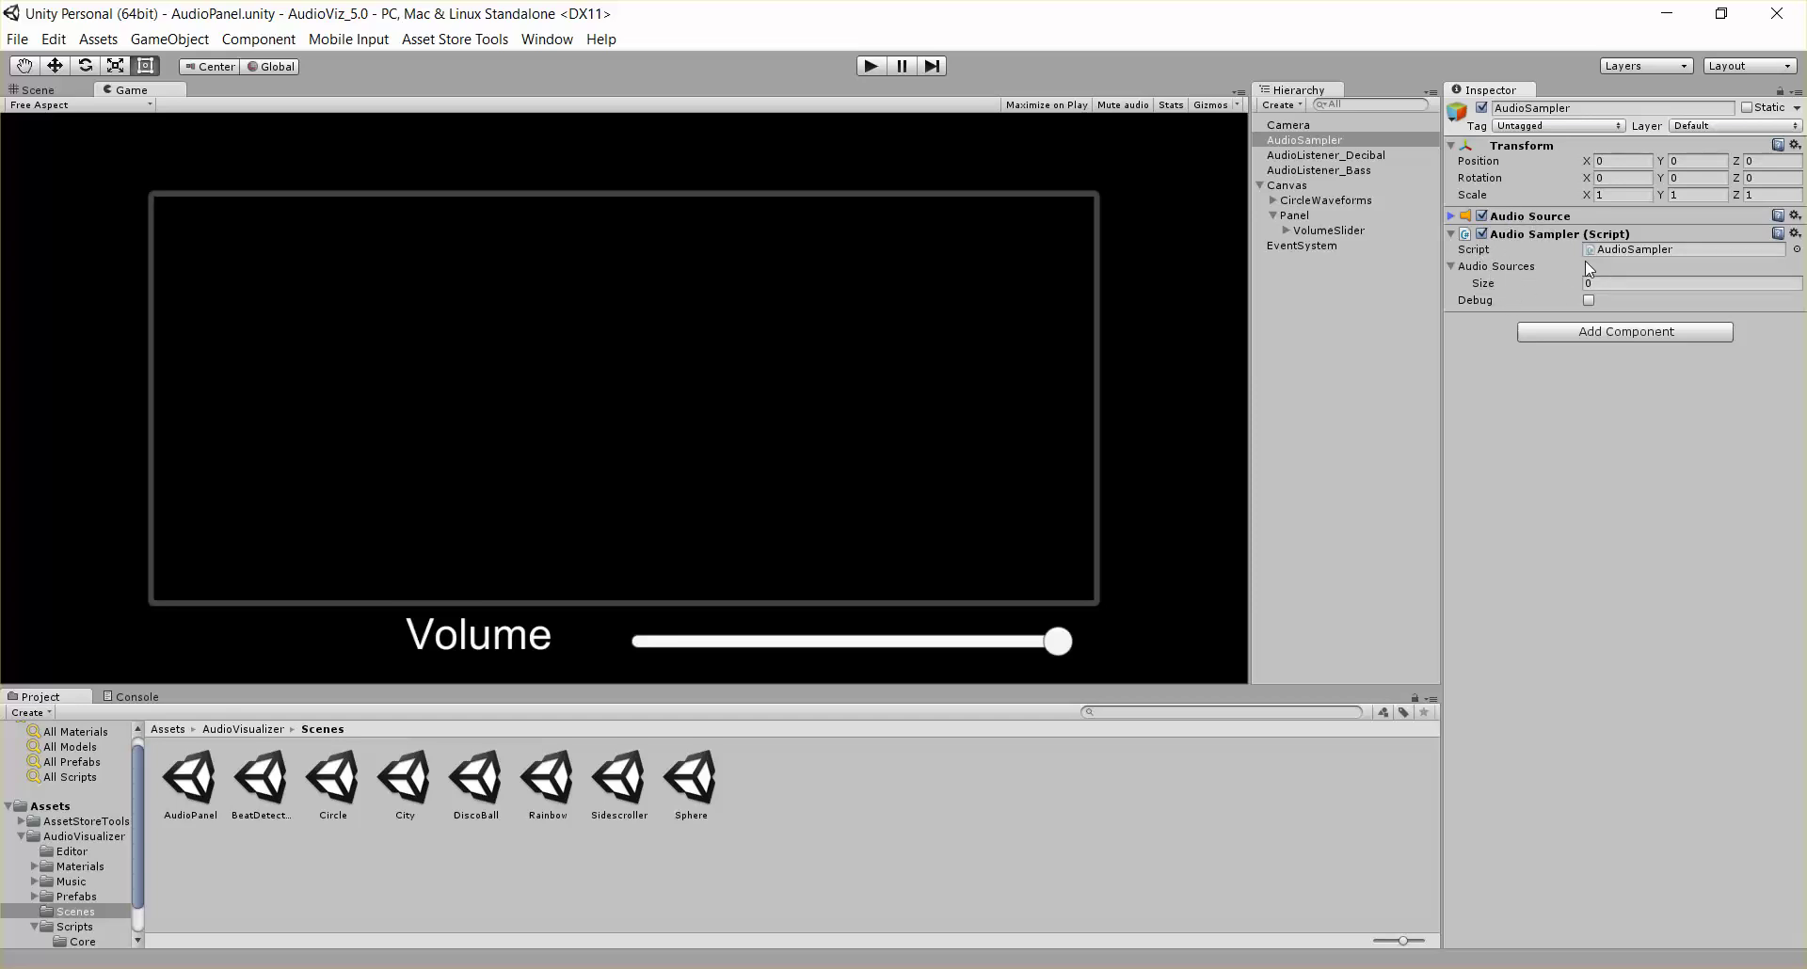
click(871, 66)
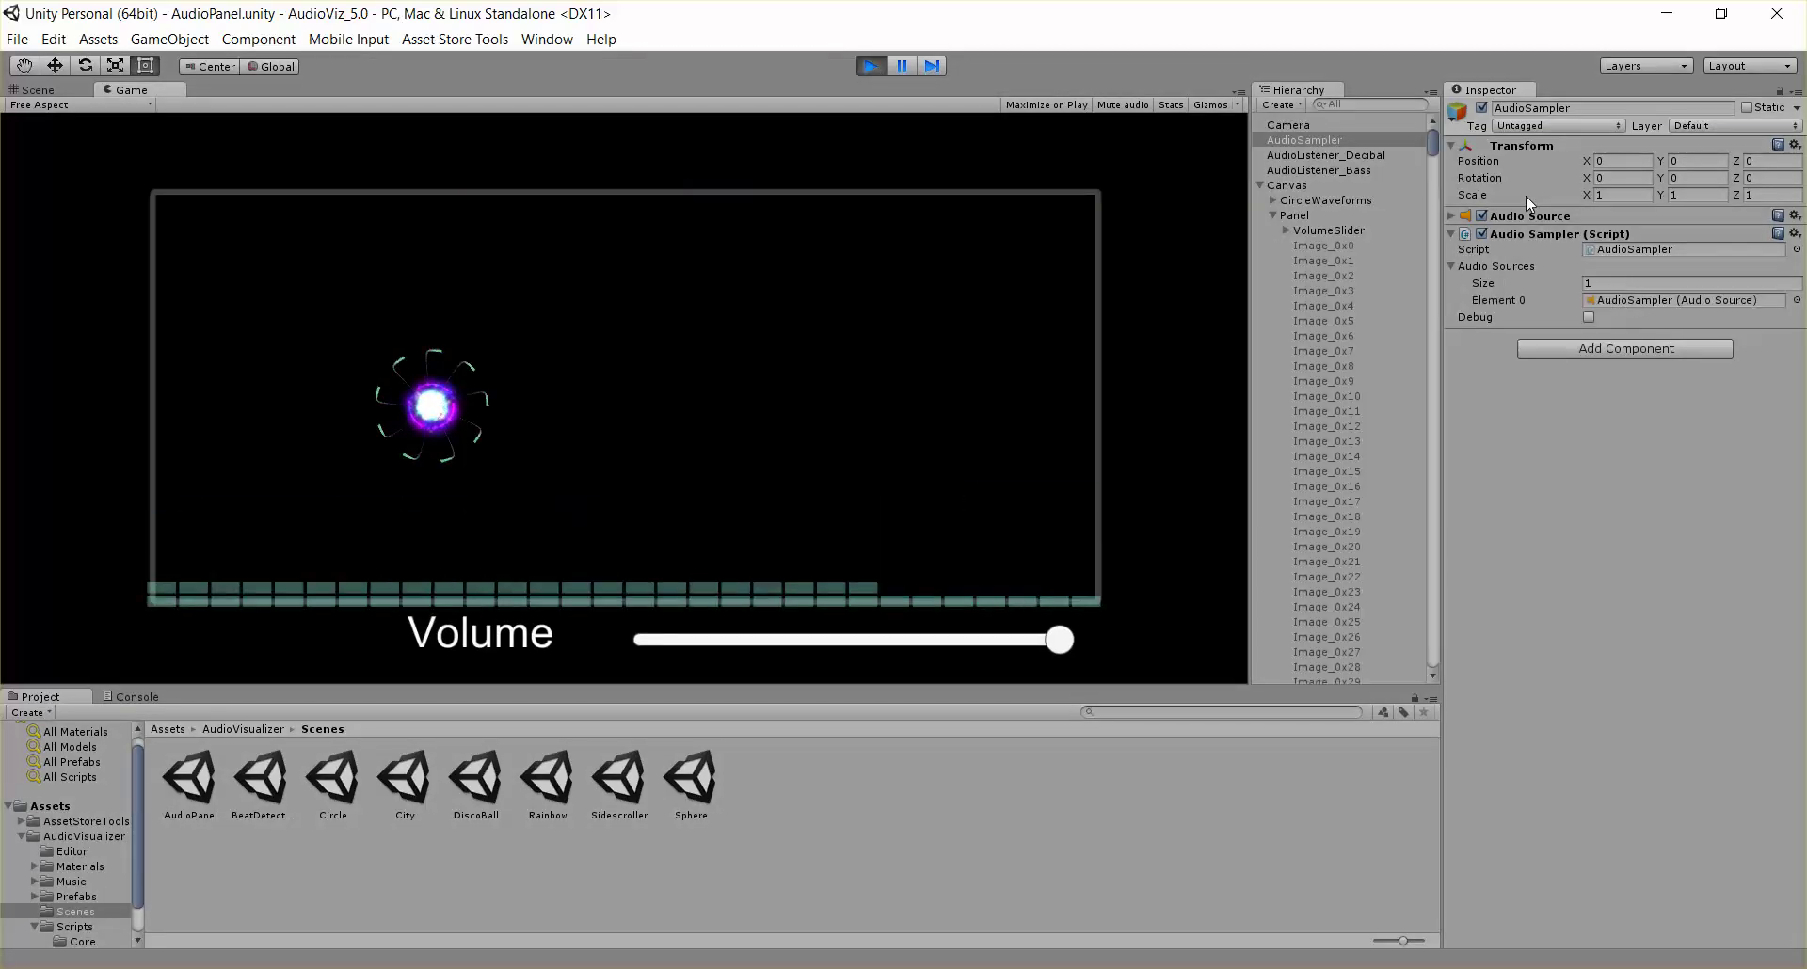
click(872, 67)
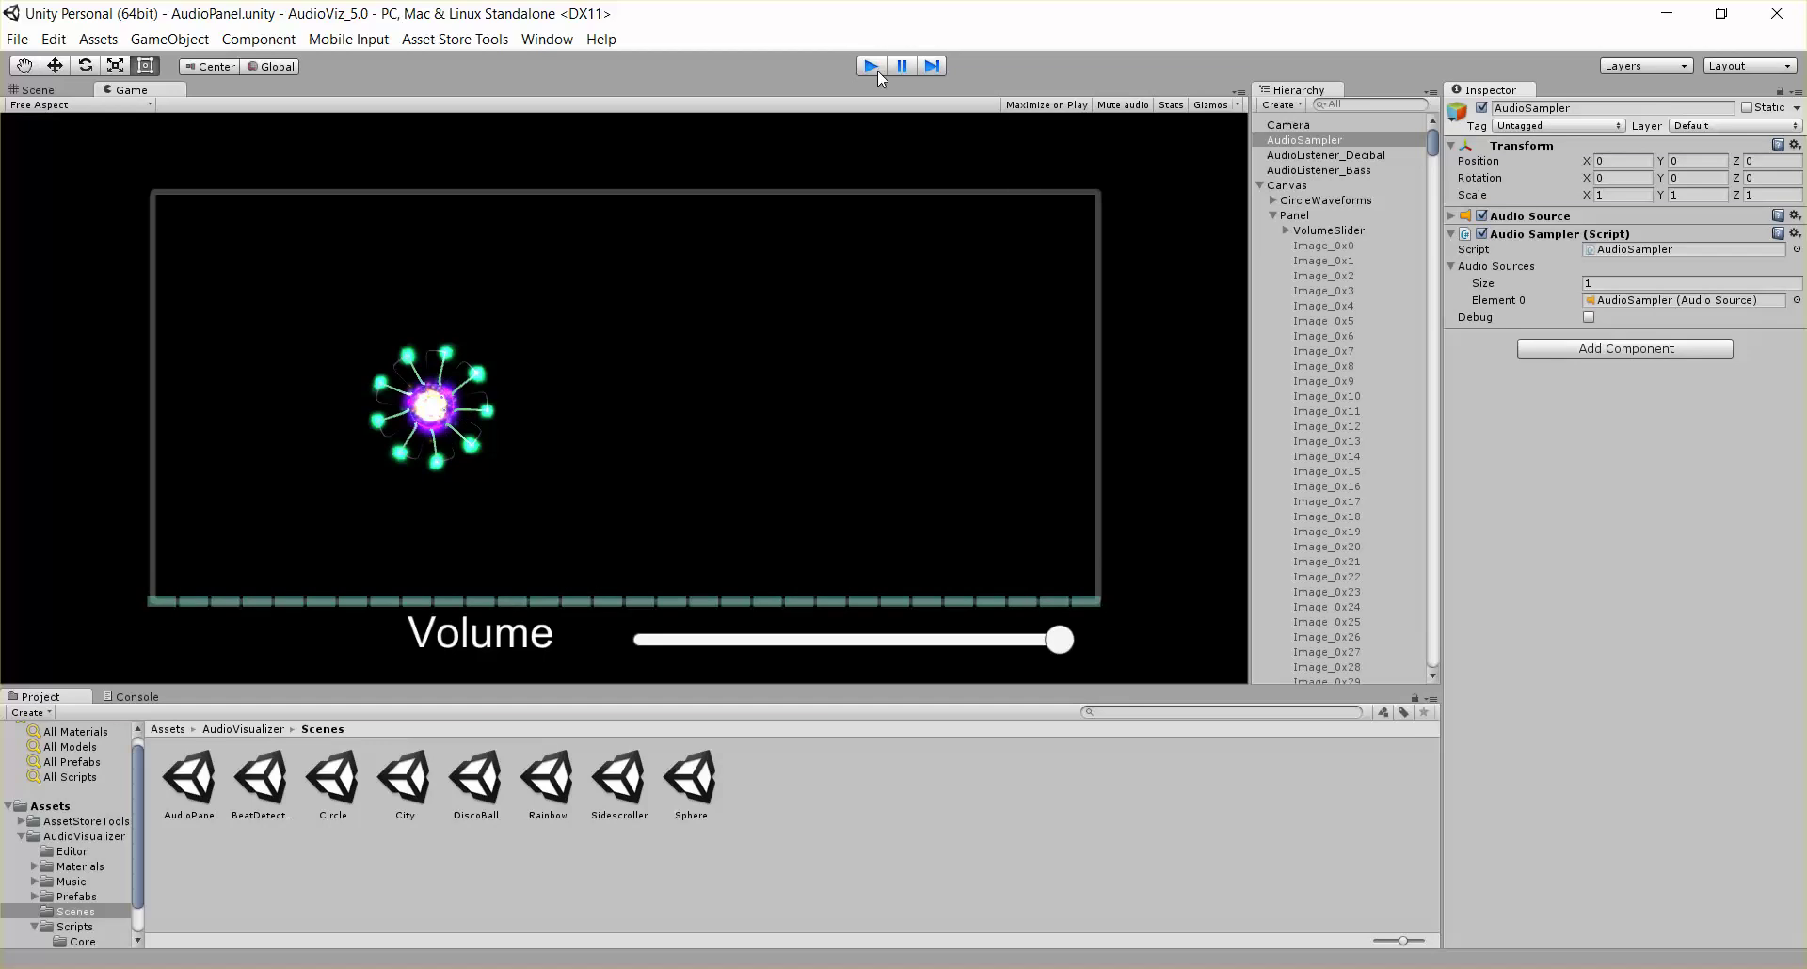
- Keep the Panel's Frequency Range set to Decibal and start play mode
click(1316, 215)
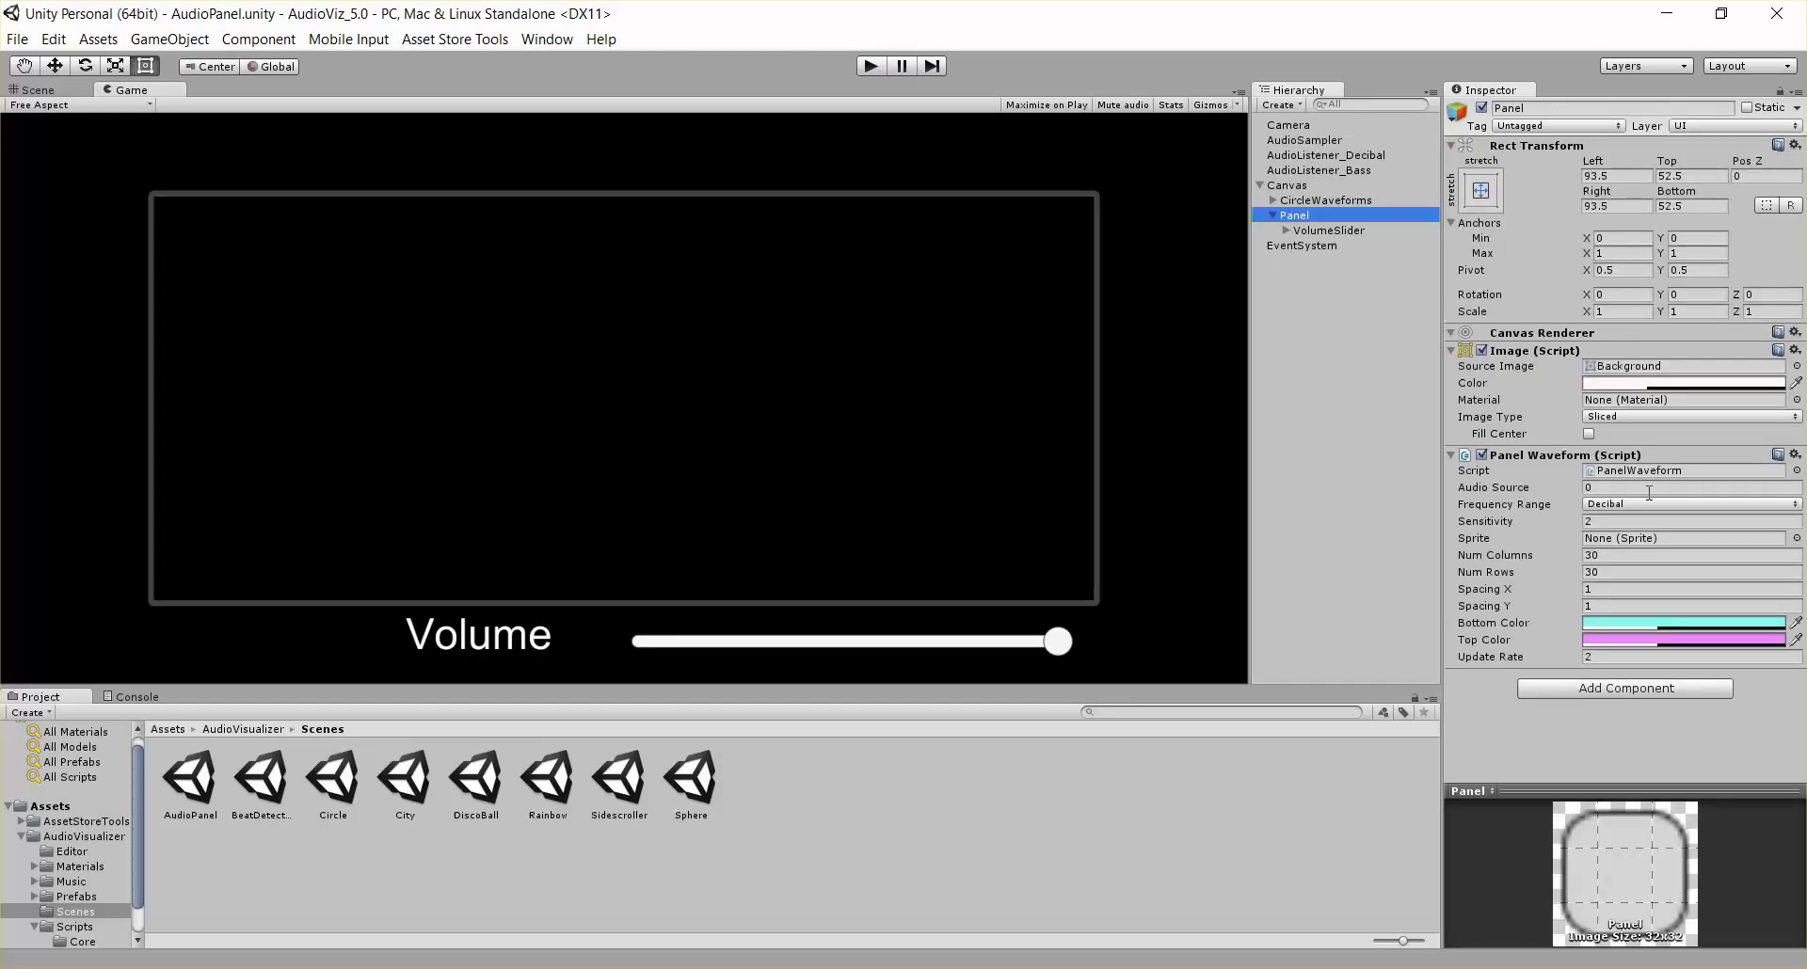
click(1609, 508)
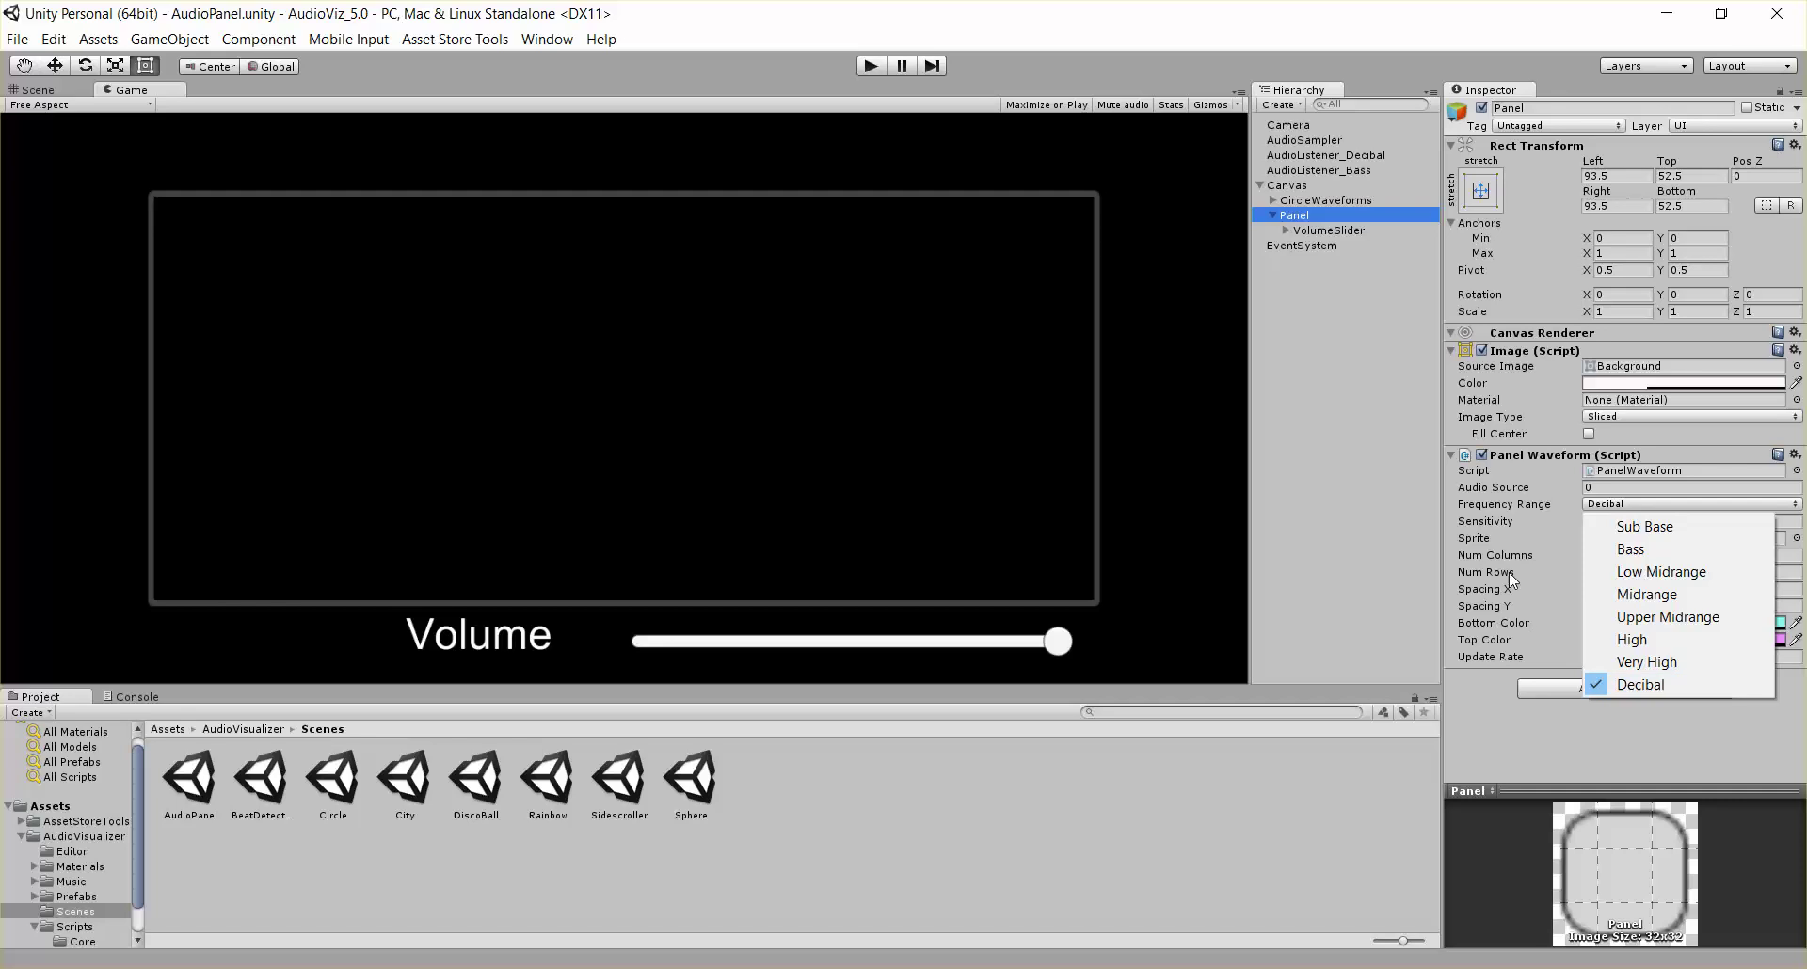
click(1520, 505)
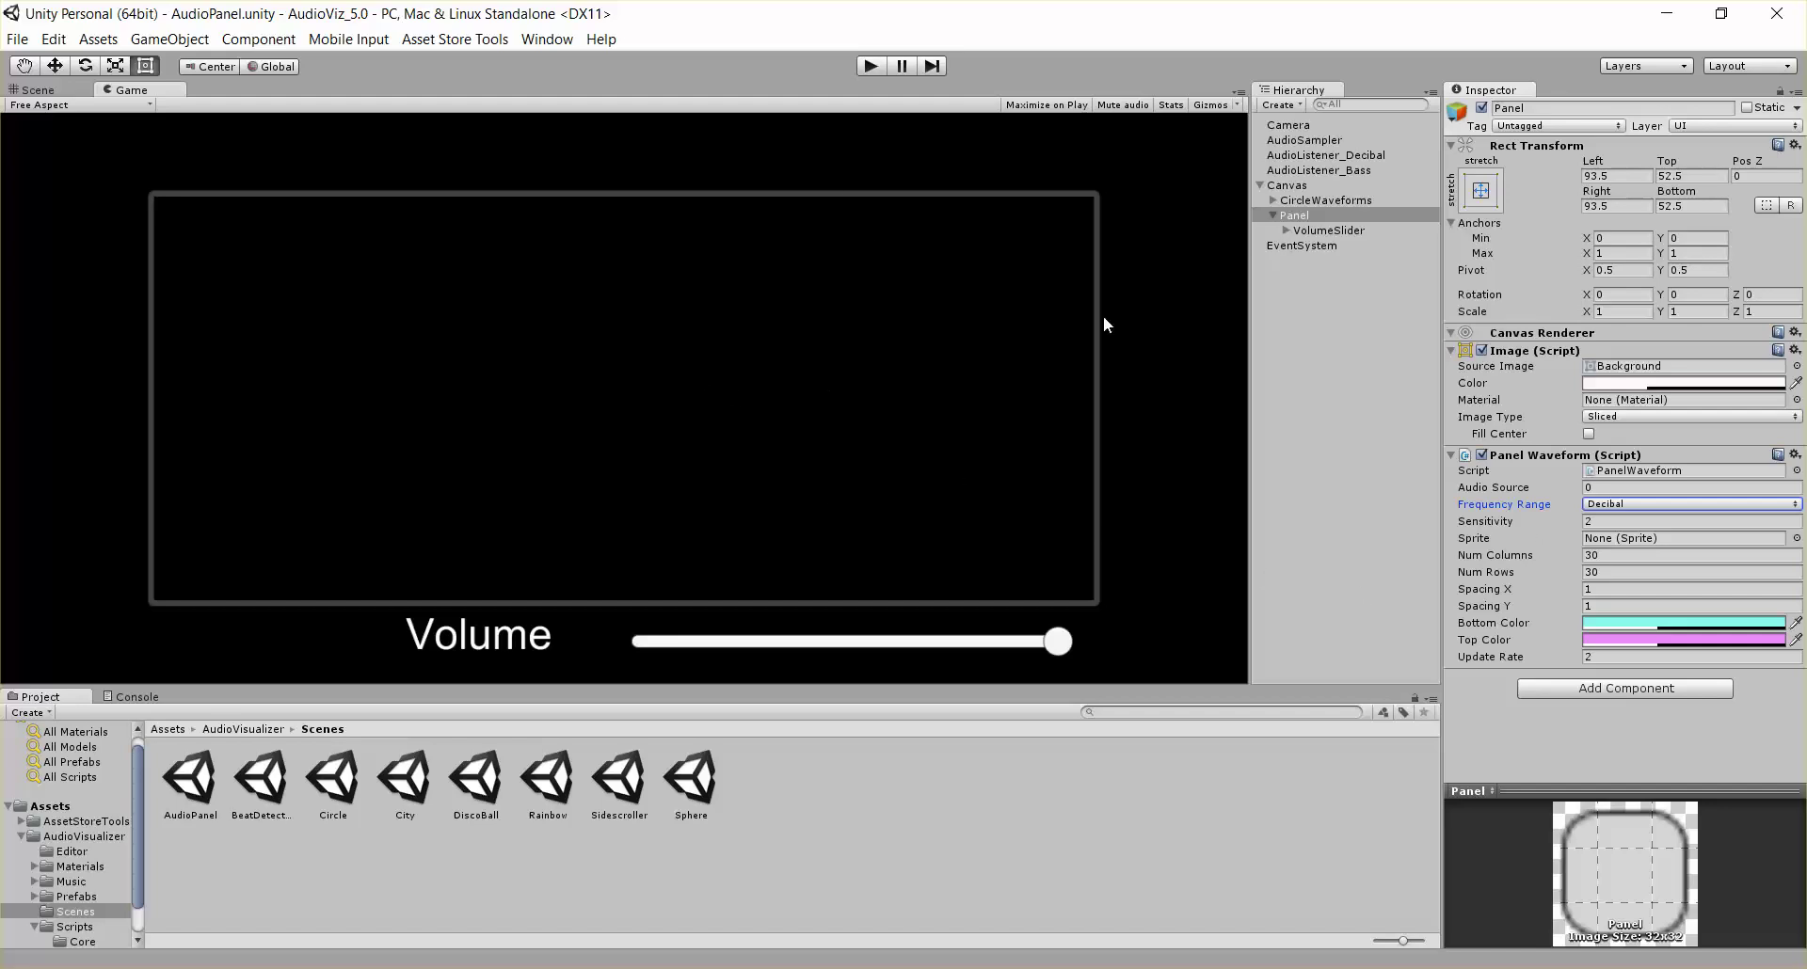
click(868, 70)
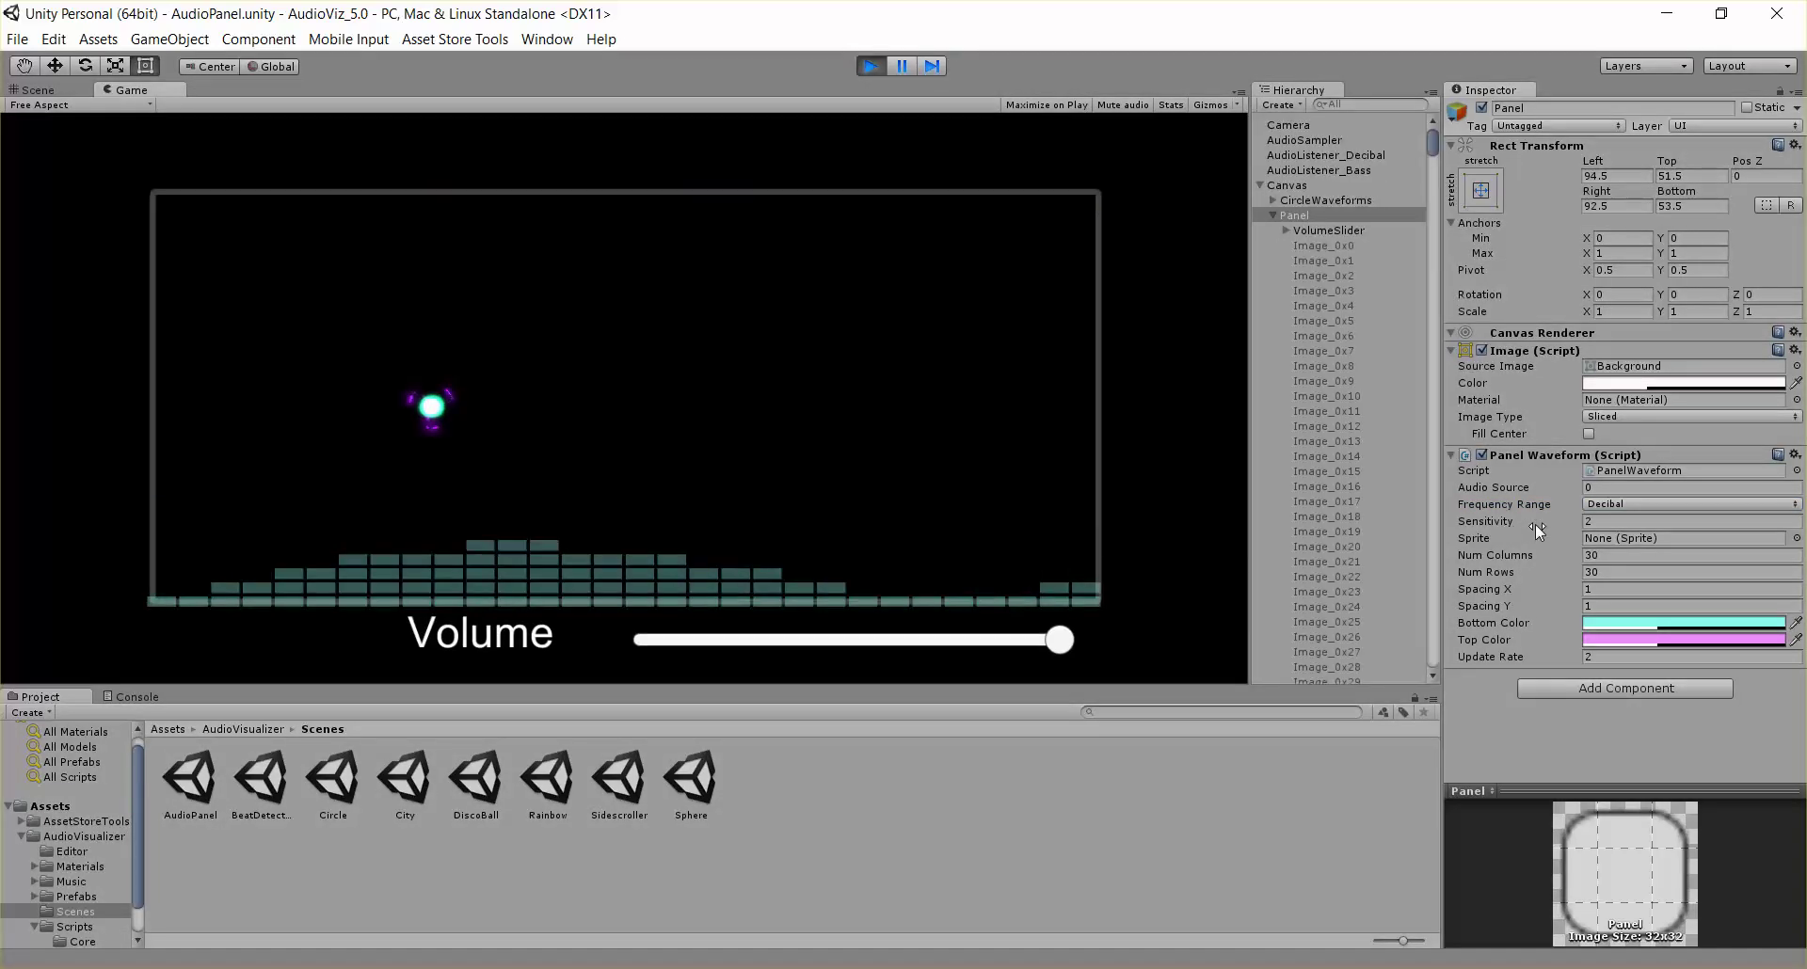
- Drag Sensitivity between 0.73 and 2.51 while playing, then stop play mode
click(1534, 523)
mouse_move(1534, 523)
mouse_down()
mouse_move(1632, 525)
mouse_move(14, 530)
mouse_move(1697, 521)
mouse_move(1504, 527)
mouse_up()
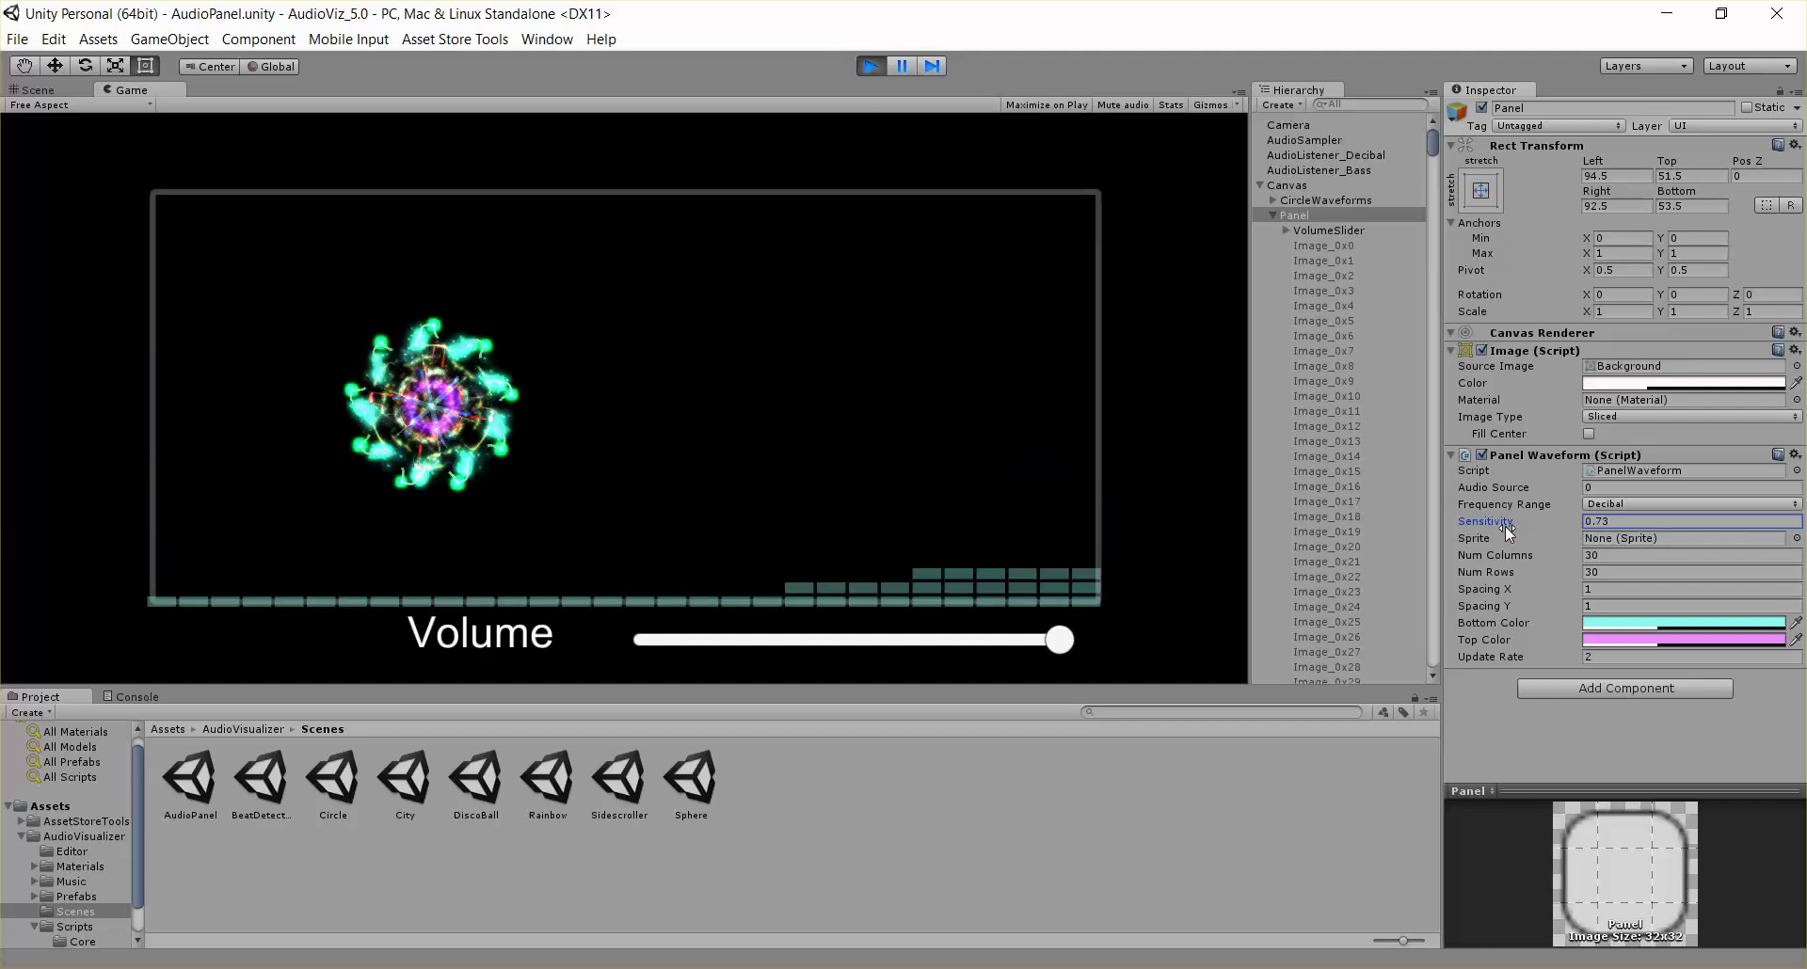
drag(1506, 527, 1560, 529)
click(872, 67)
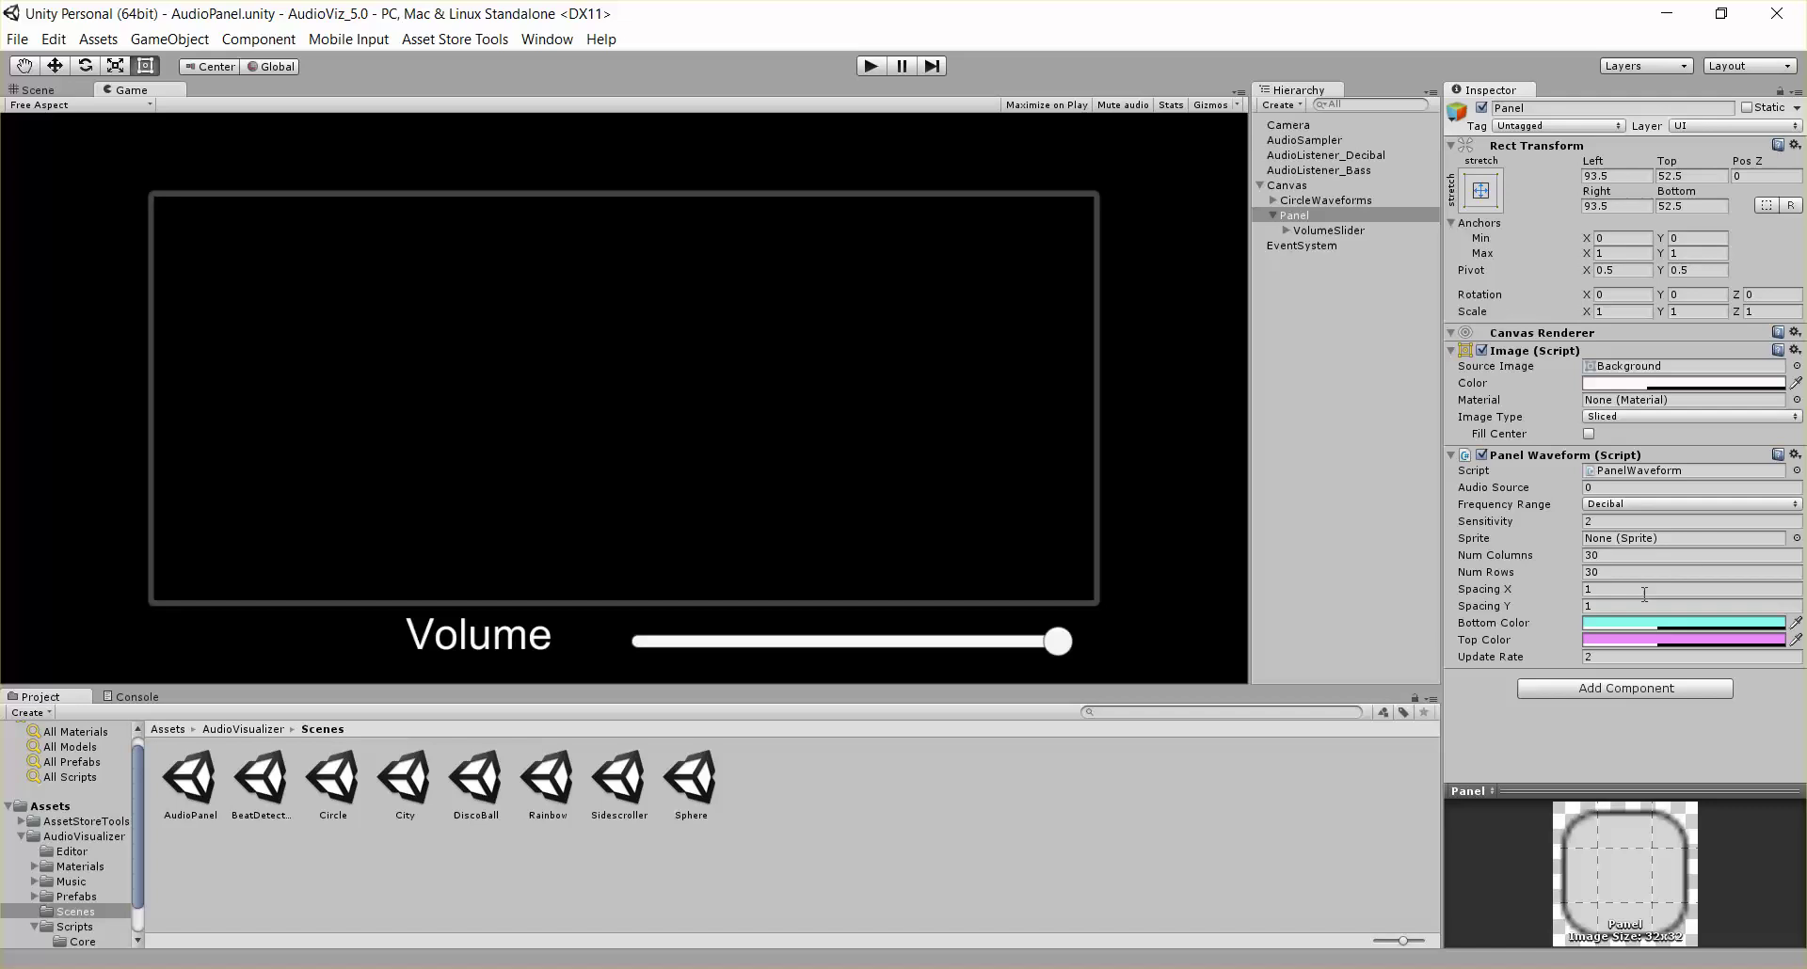
- Set the Panel Waveform Sprite to Knob and preview the round dot bars in play mode
click(1796, 538)
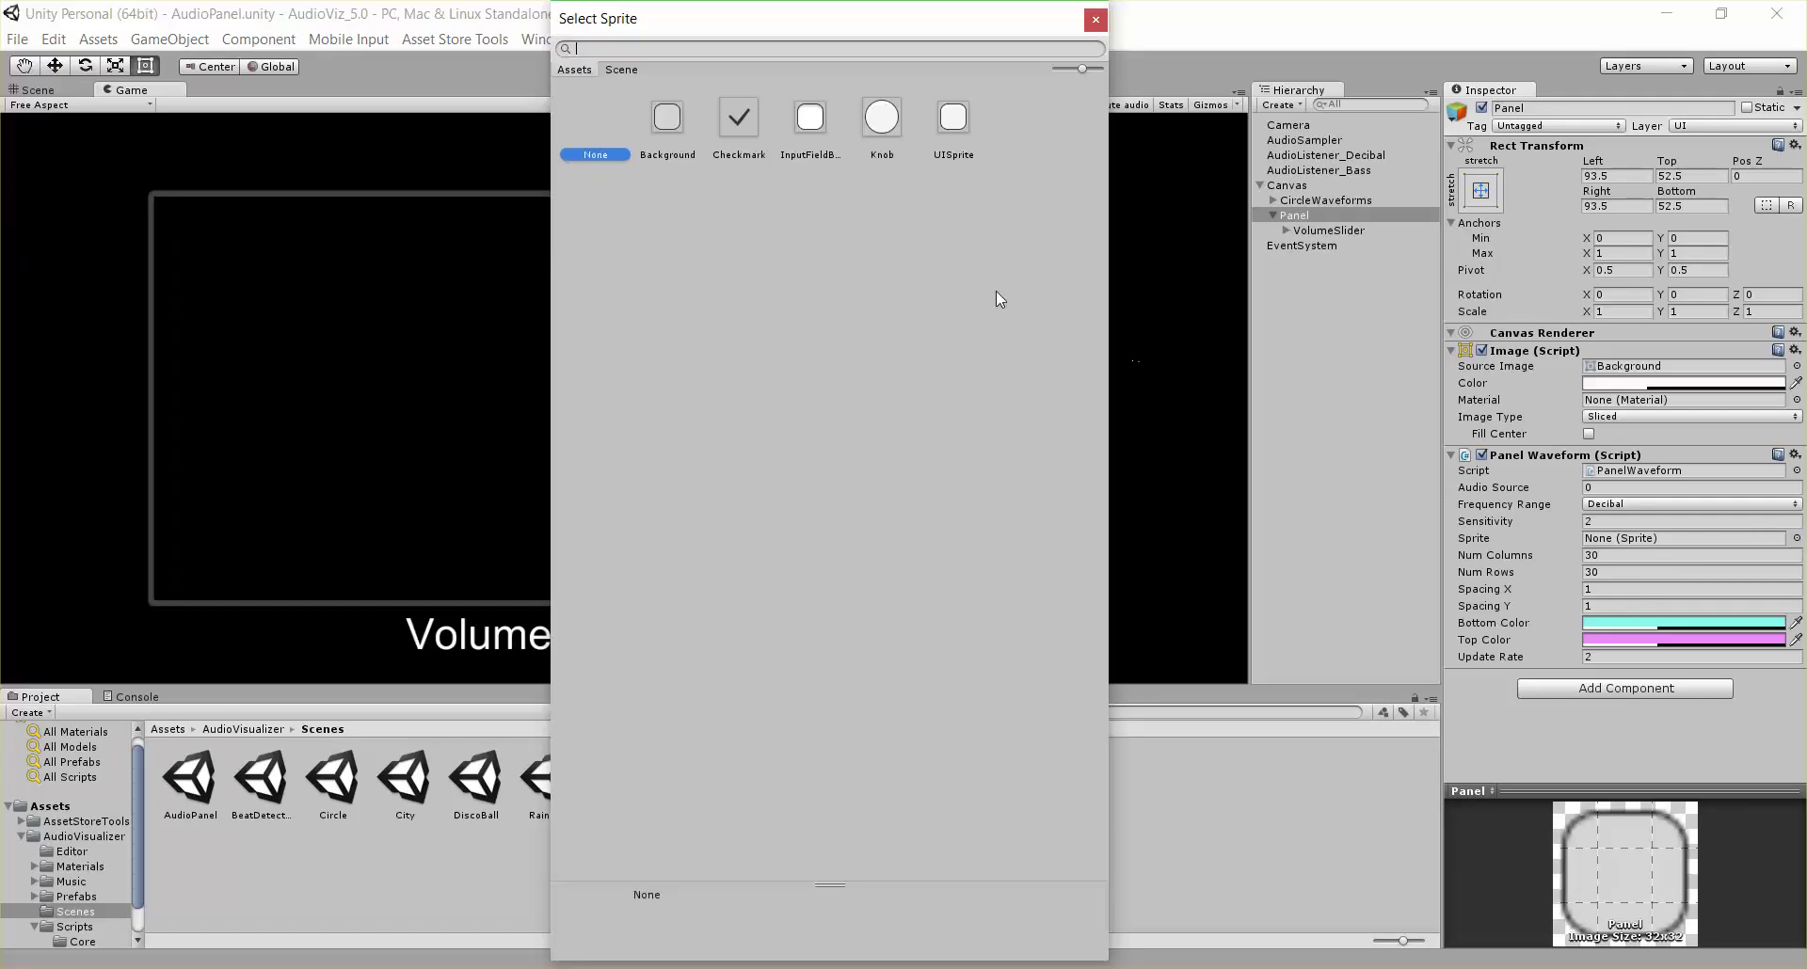
click(889, 119)
click(1095, 20)
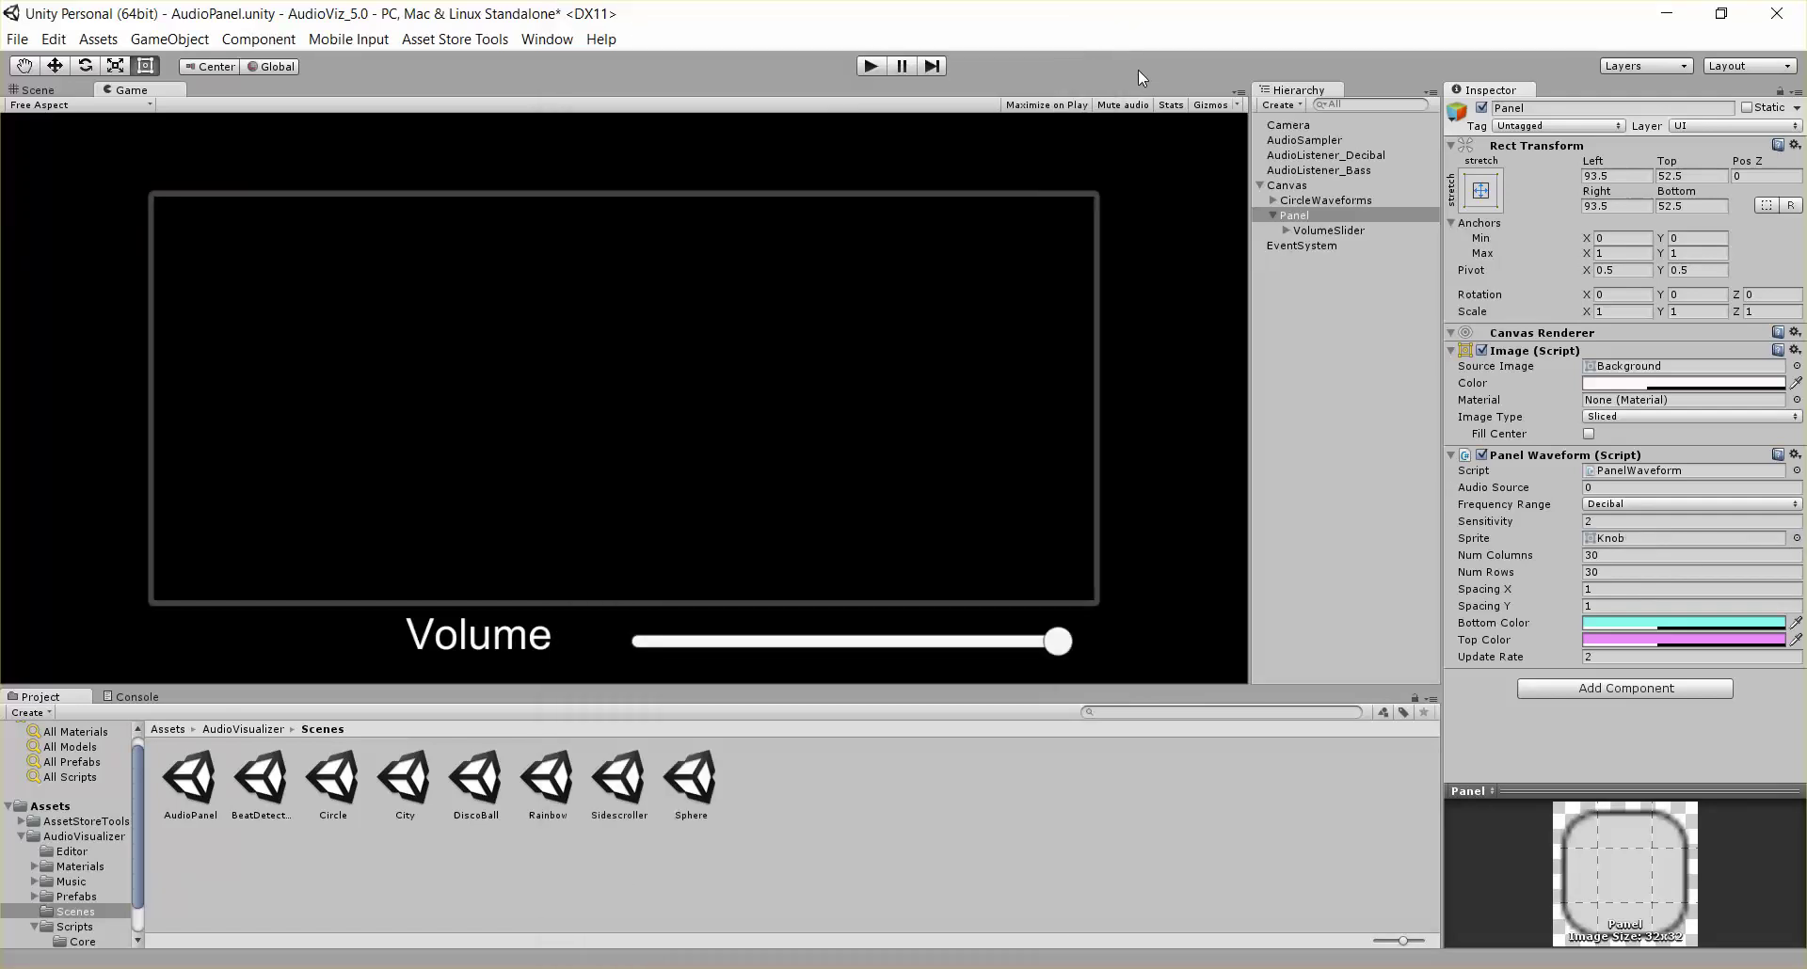
click(871, 65)
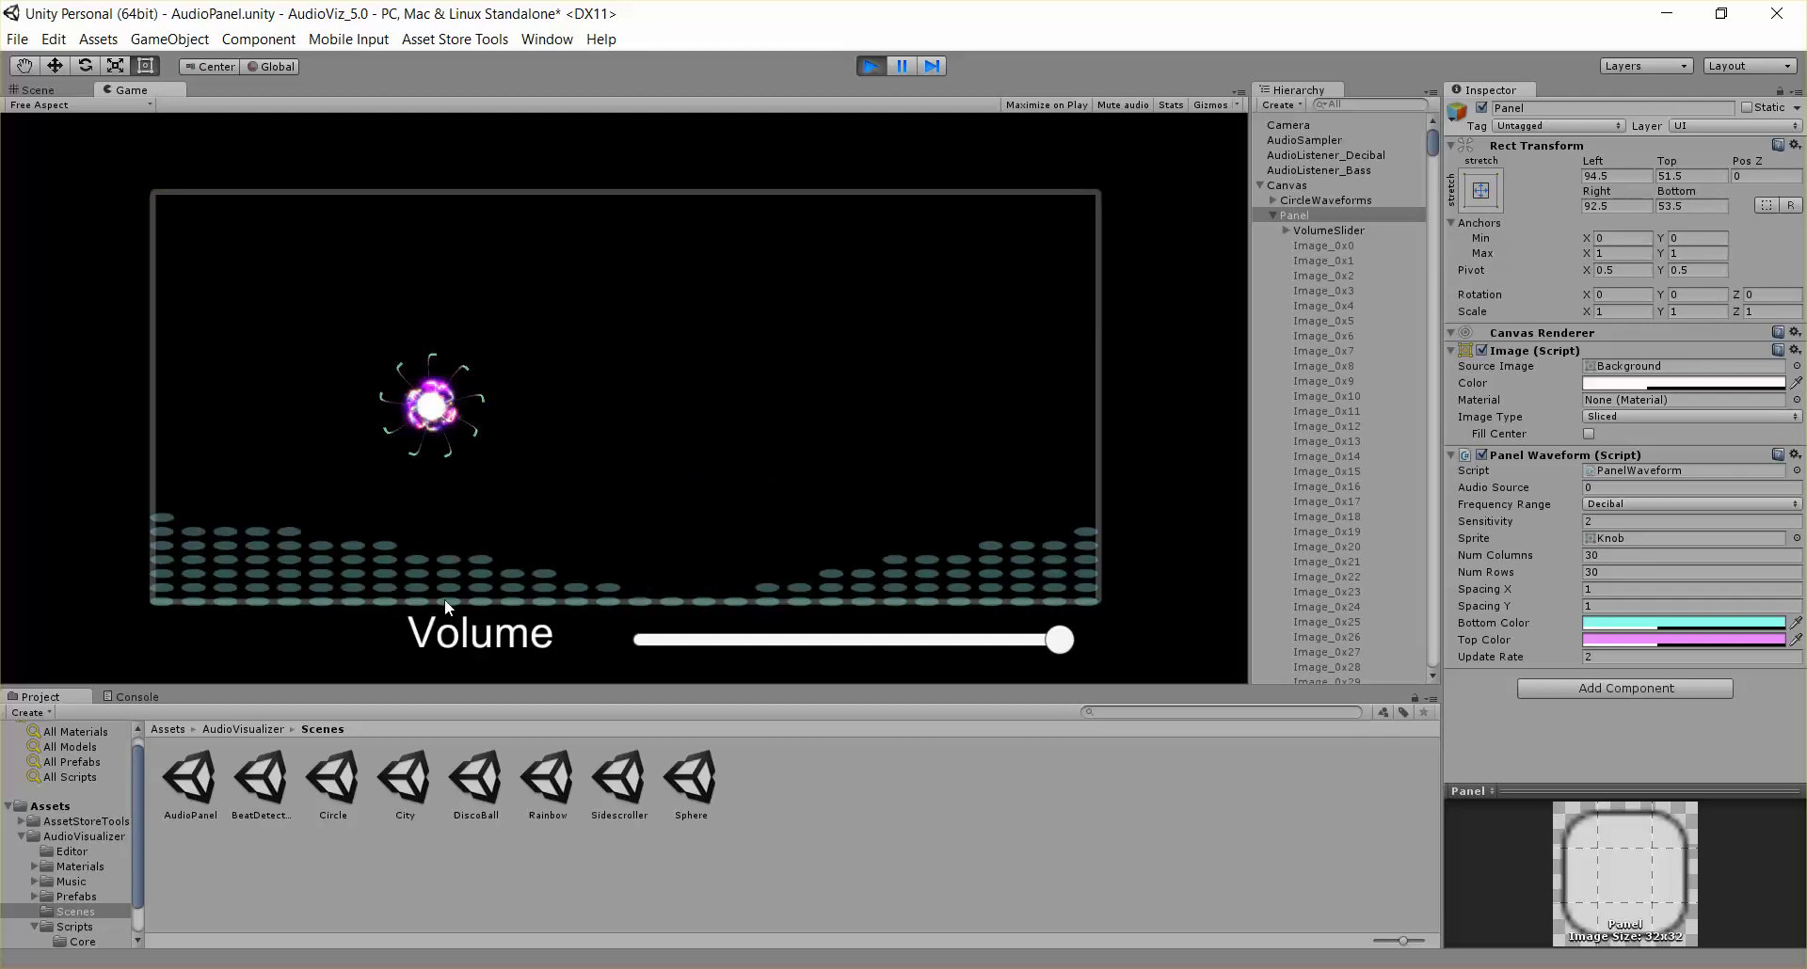
click(871, 66)
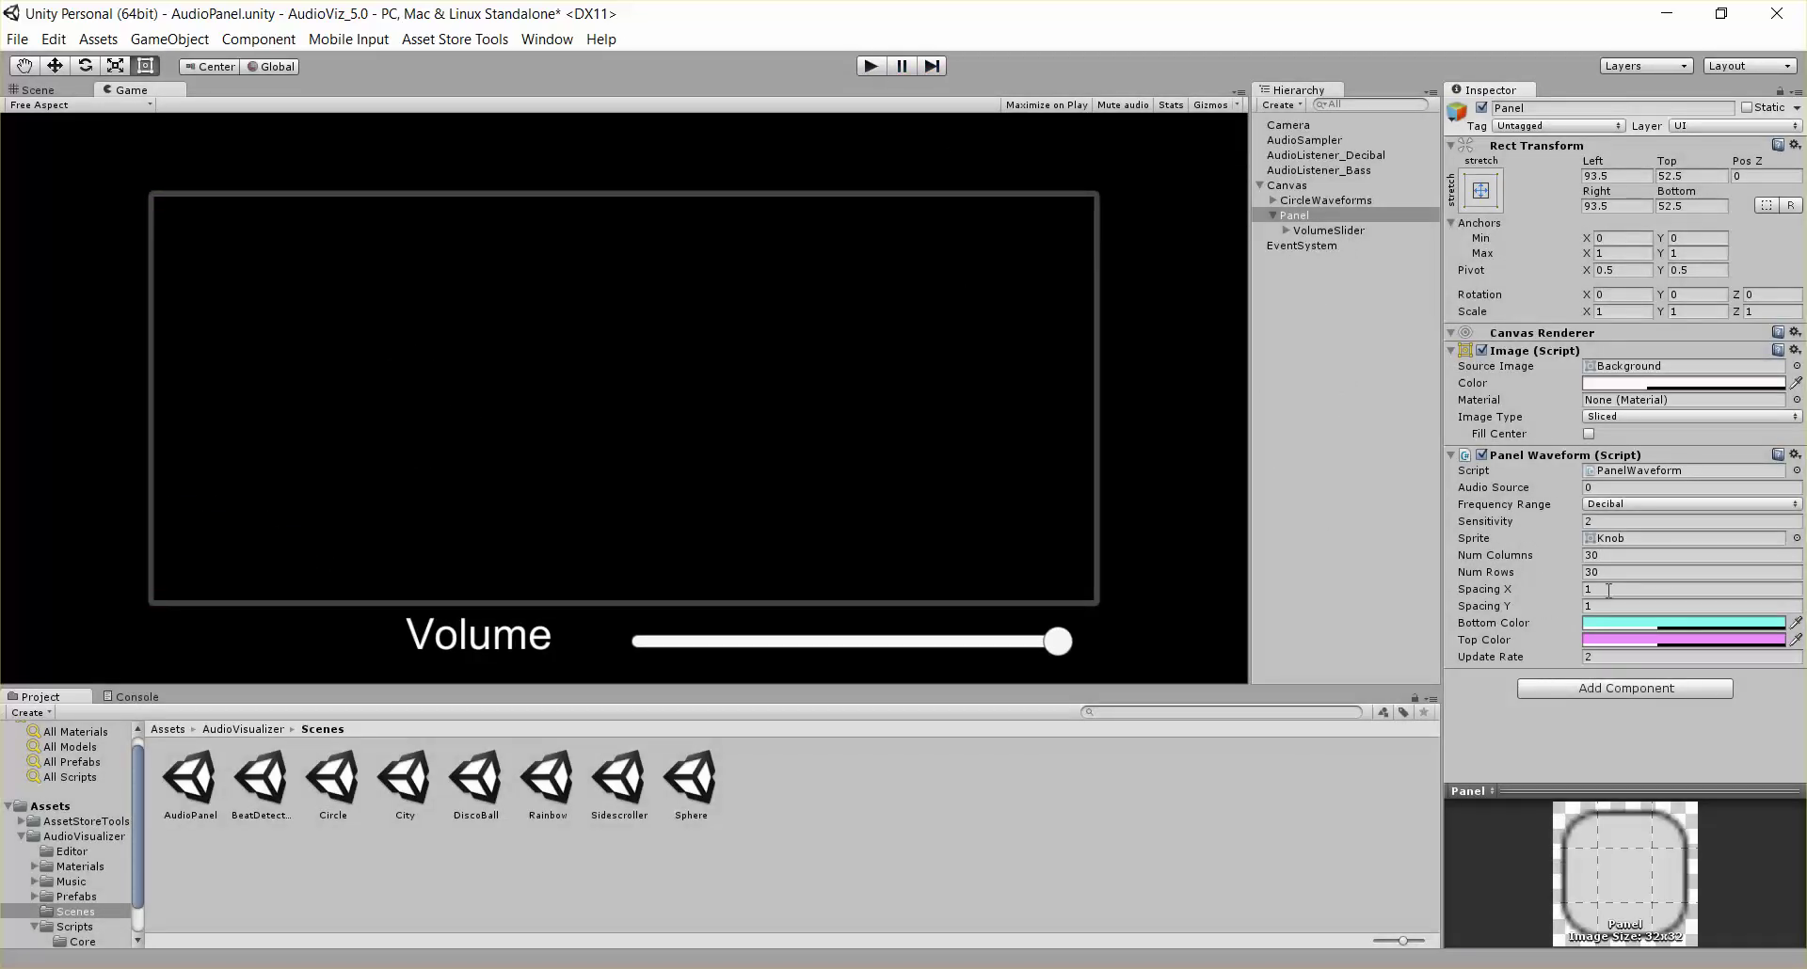
- Set Num Columns and Num Rows to 10 and preview the larger cells in play mode
click(1641, 555)
text(10)
key(Tab)
text(10)
click(874, 66)
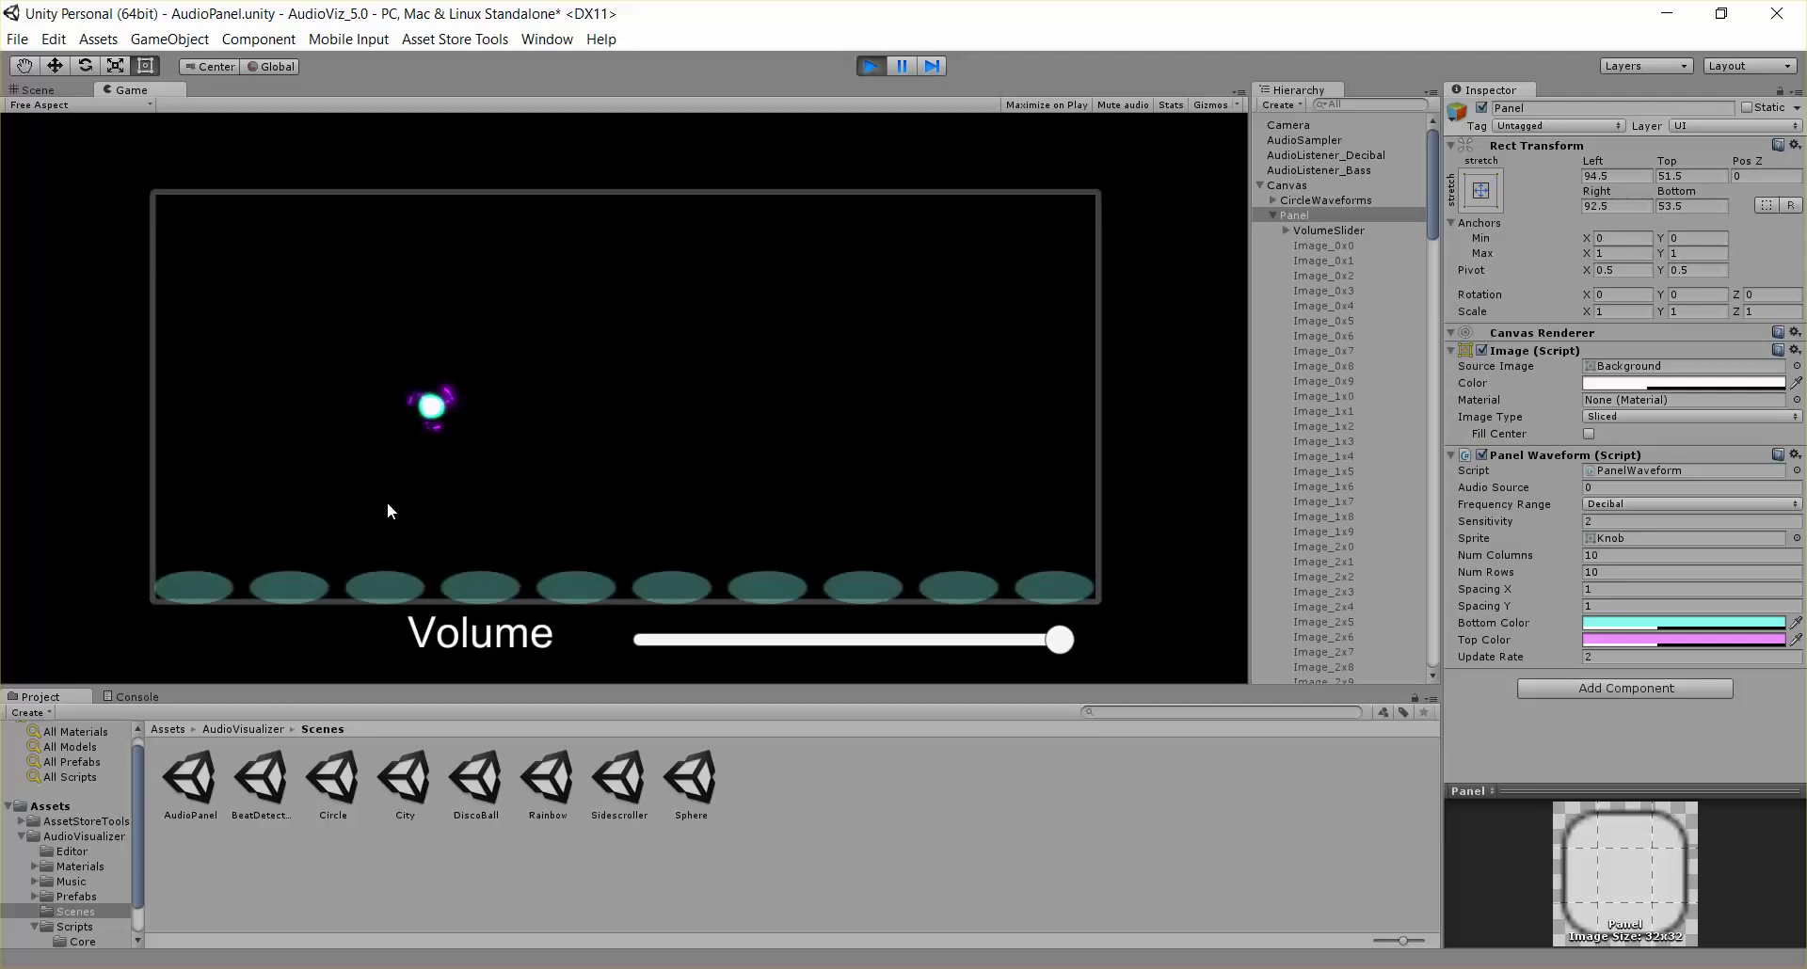
click(871, 66)
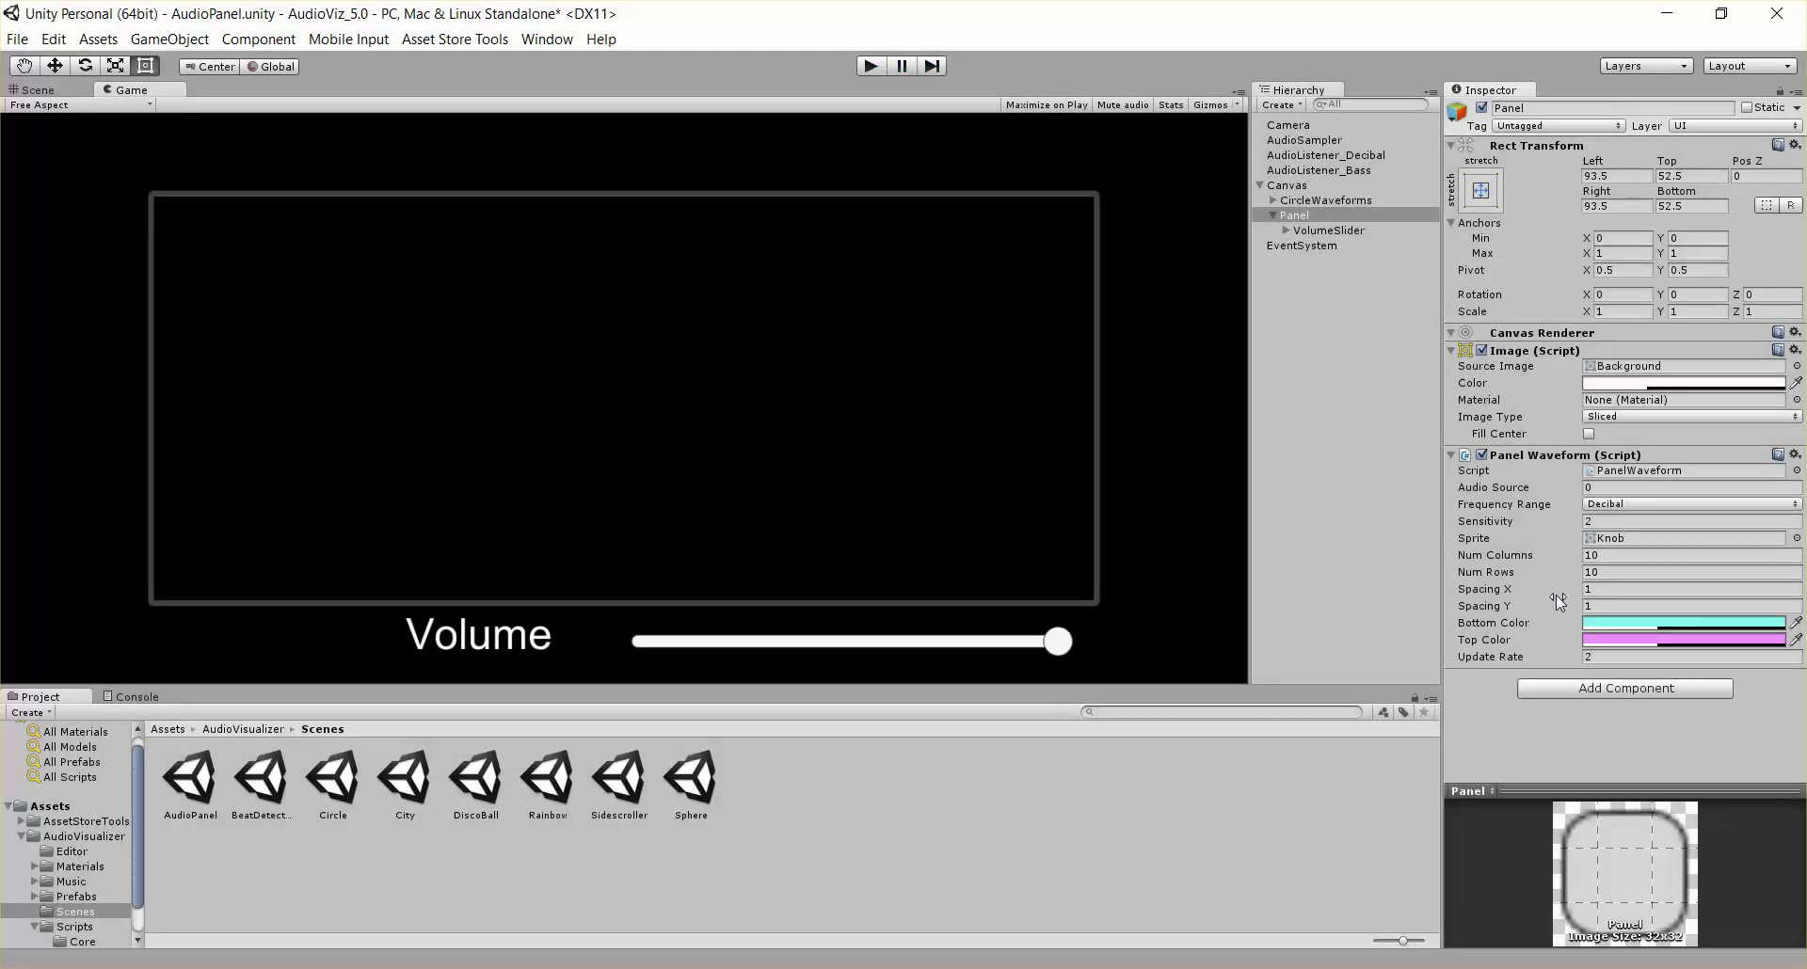
- Set the Panel Waveform Sprite to None
click(1796, 539)
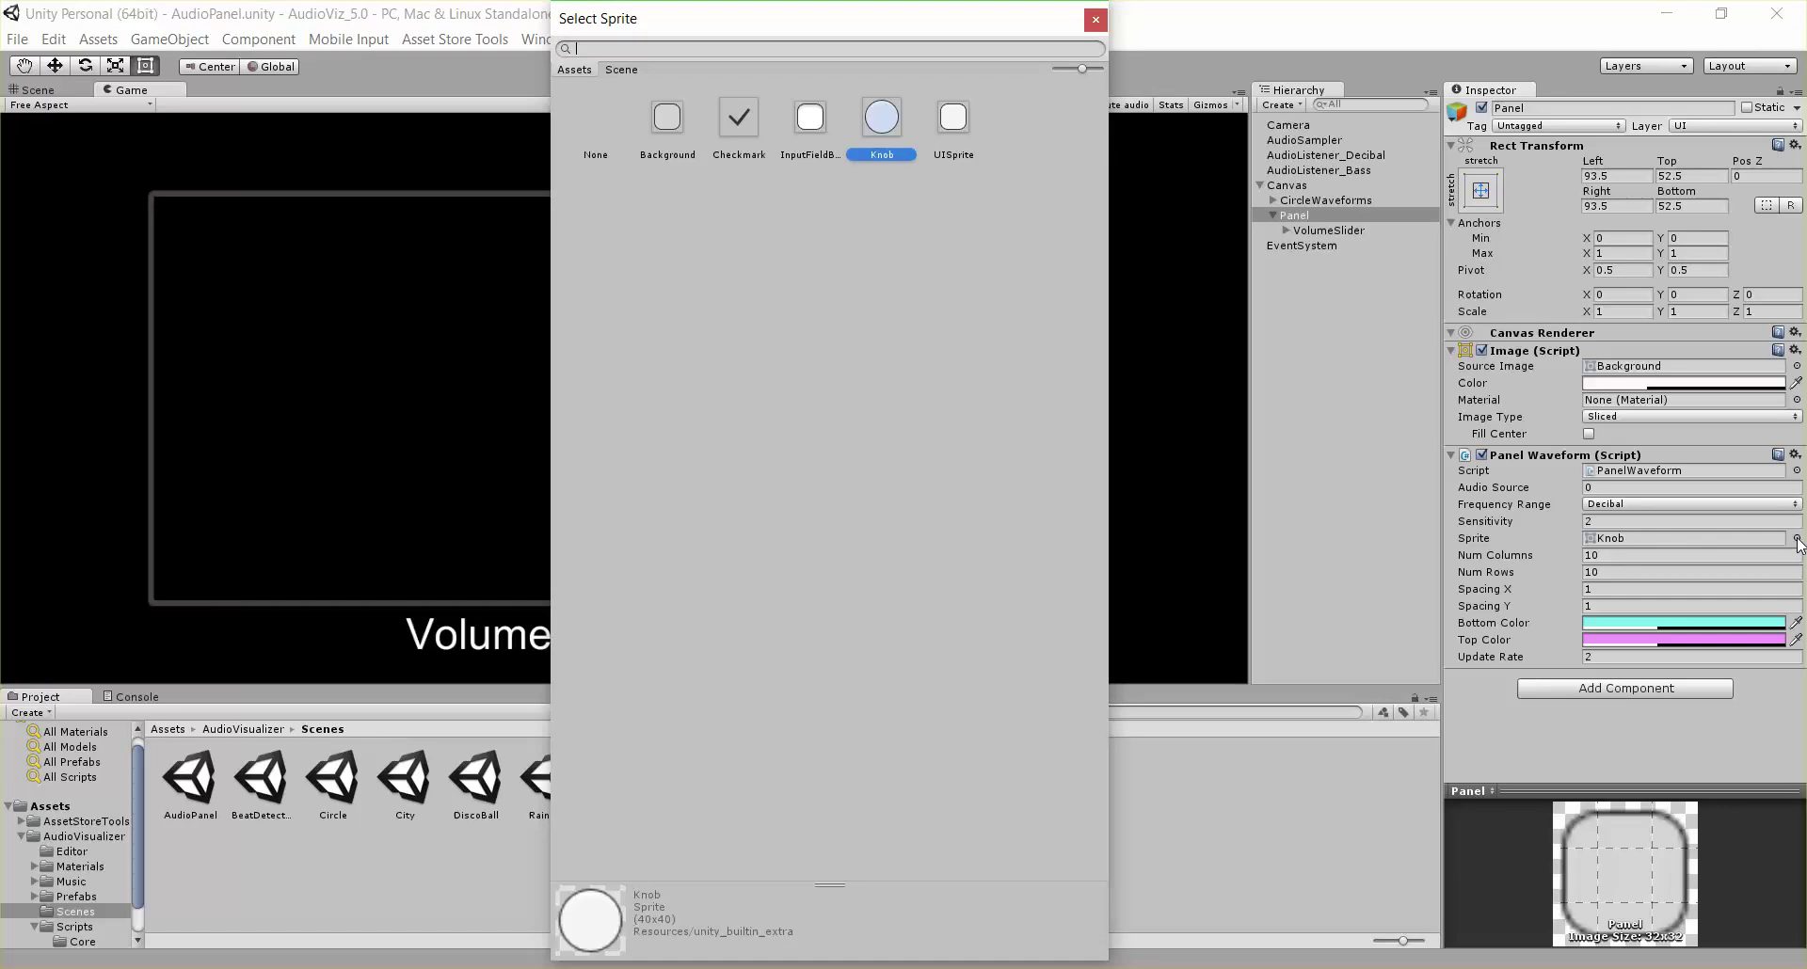
click(598, 111)
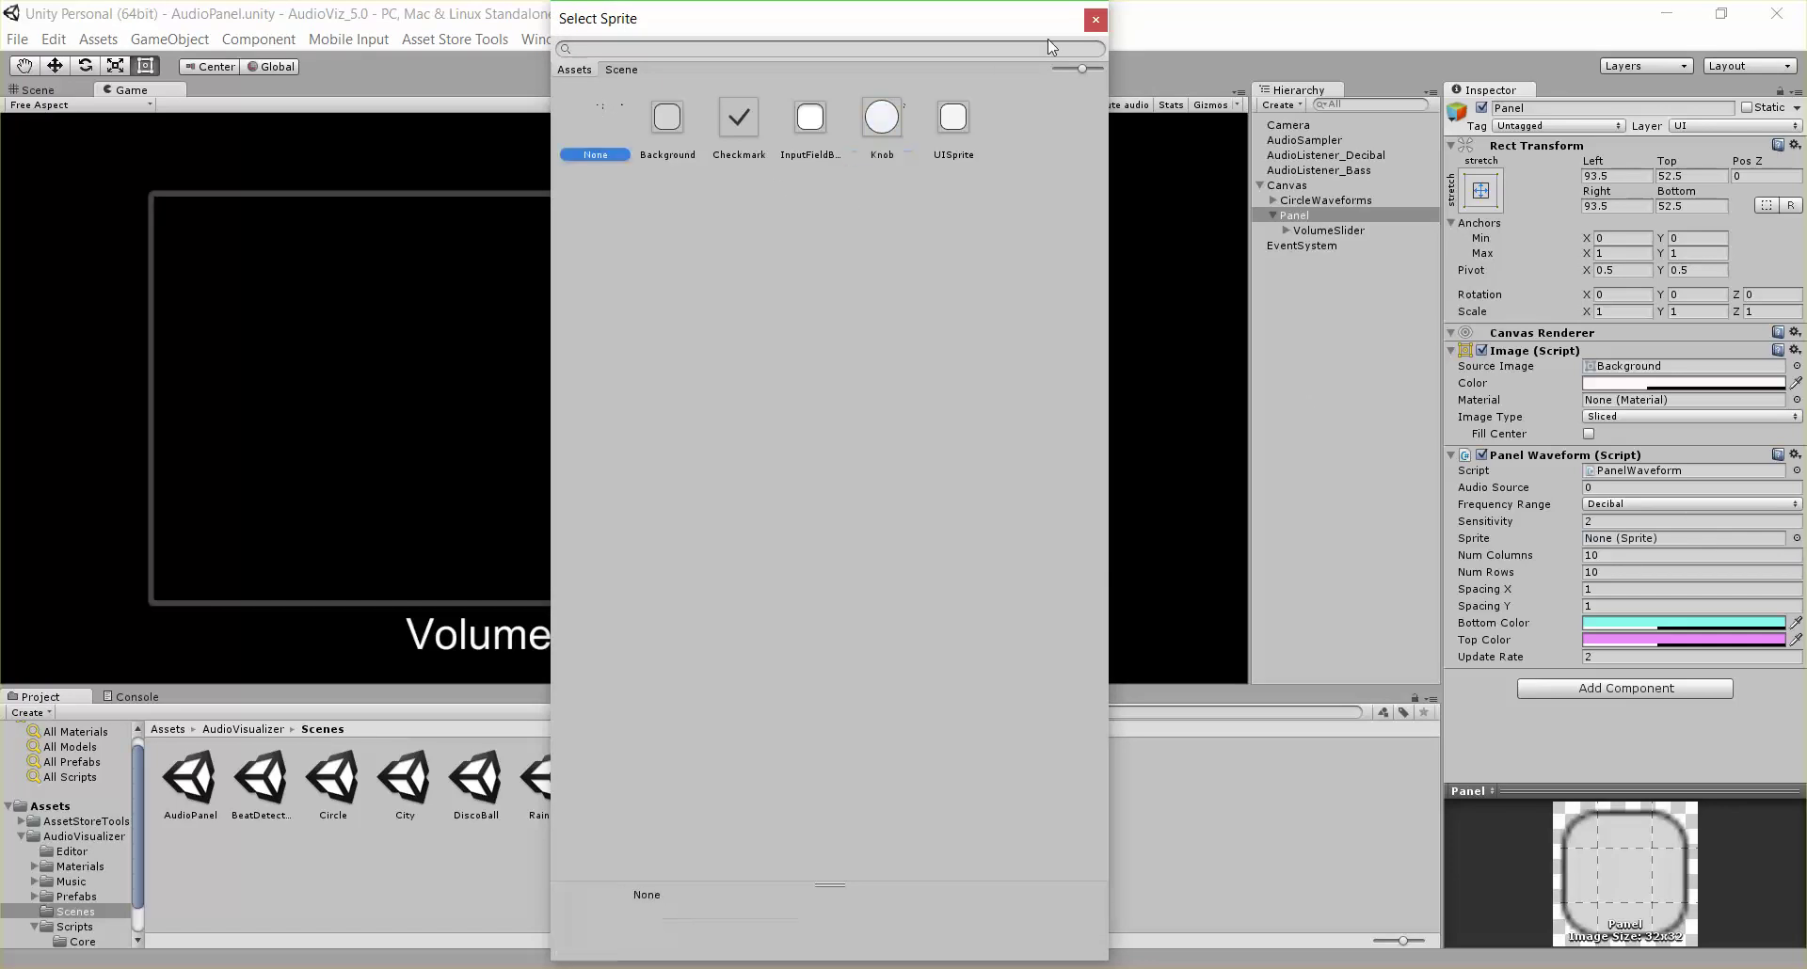
click(1095, 20)
- Set Num Columns to 30 and Num Rows to 30
click(1614, 555)
text(30)
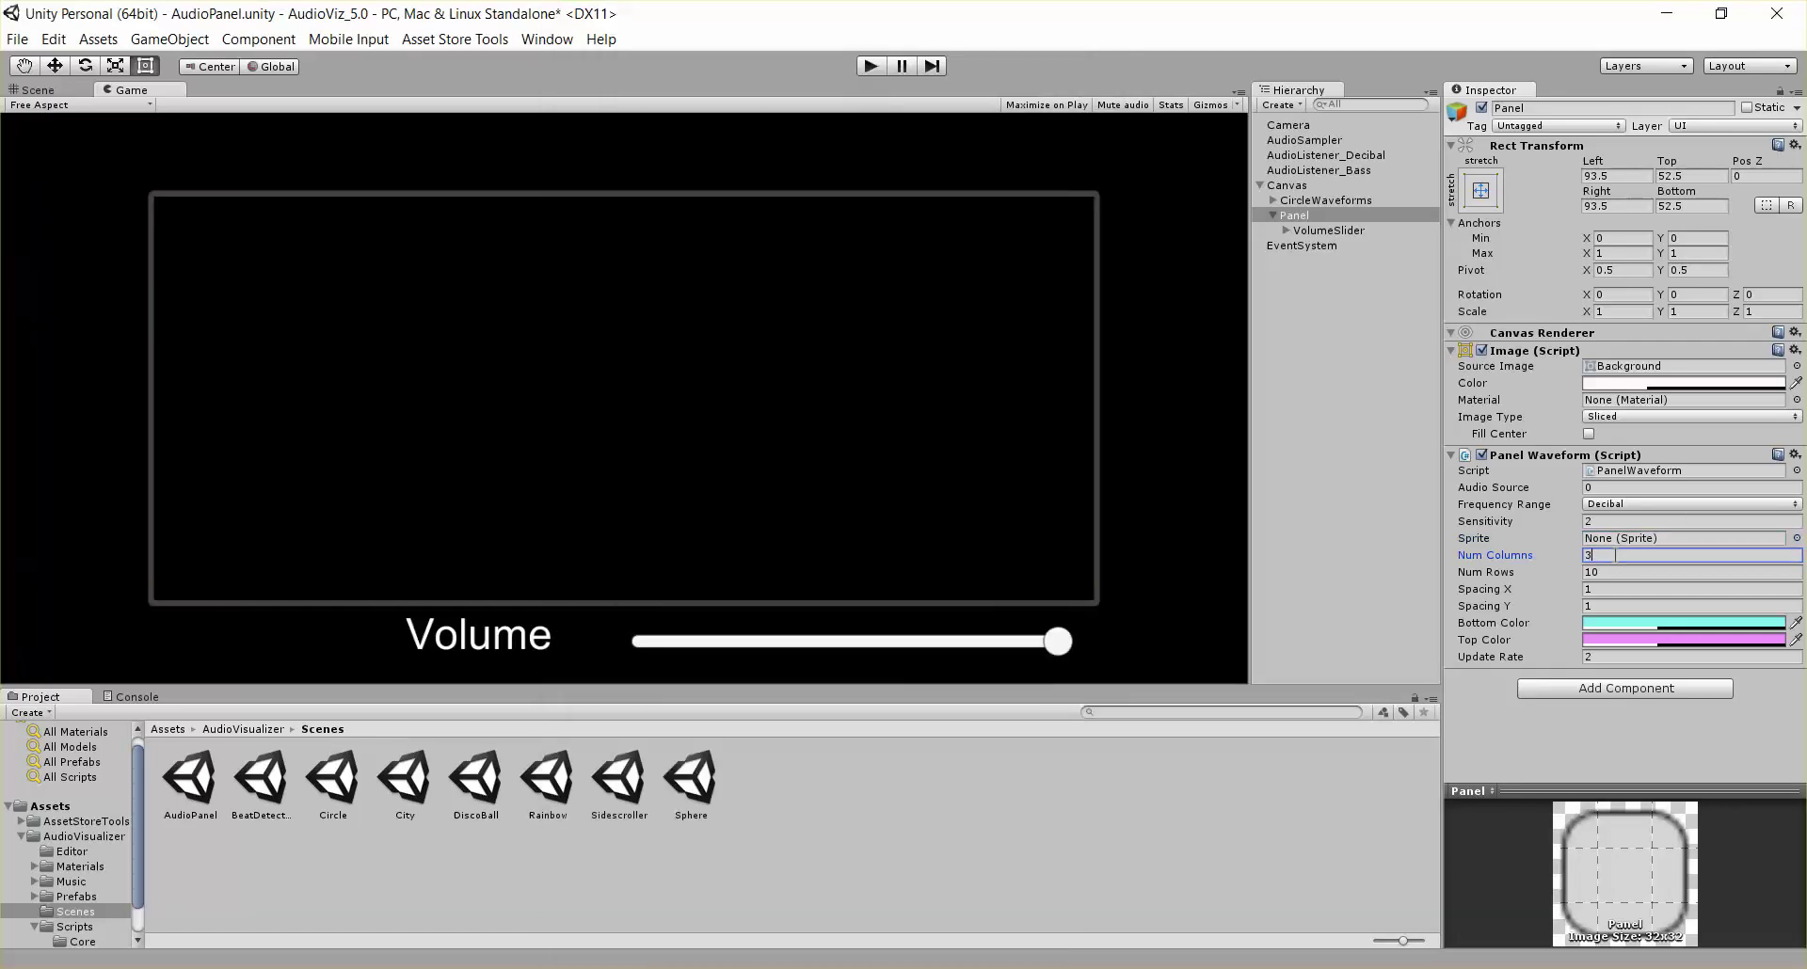
key(Tab)
text(30)
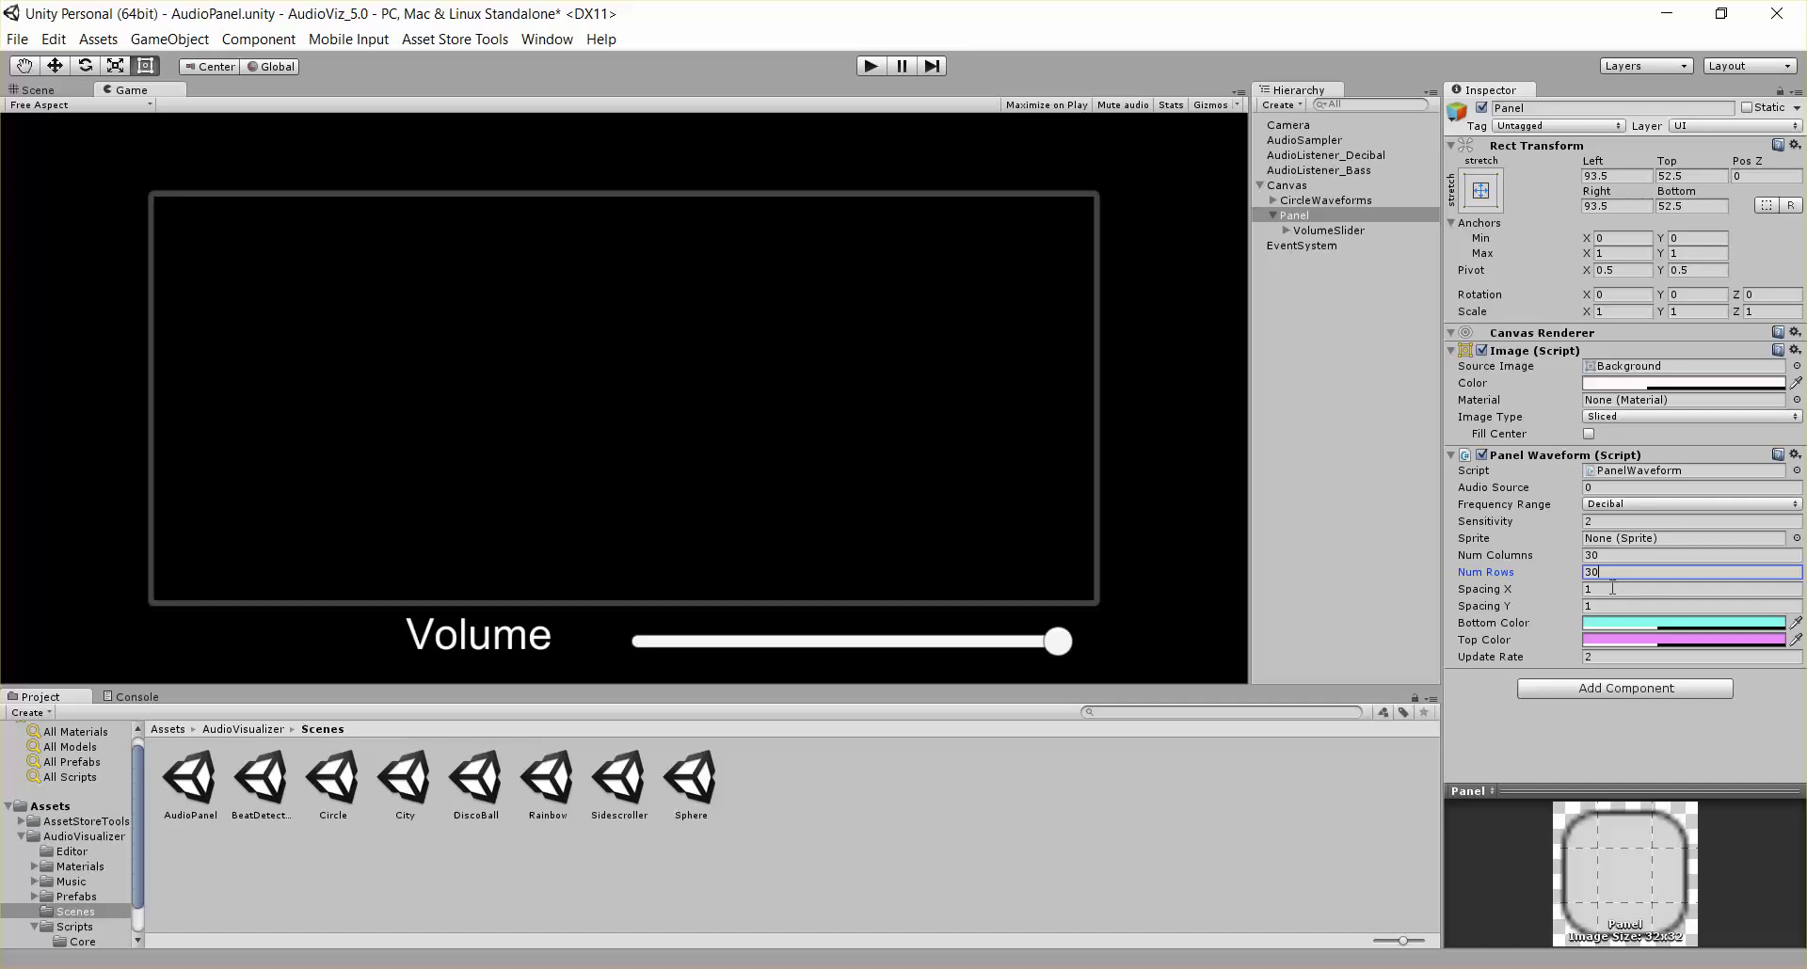
key(Tab)
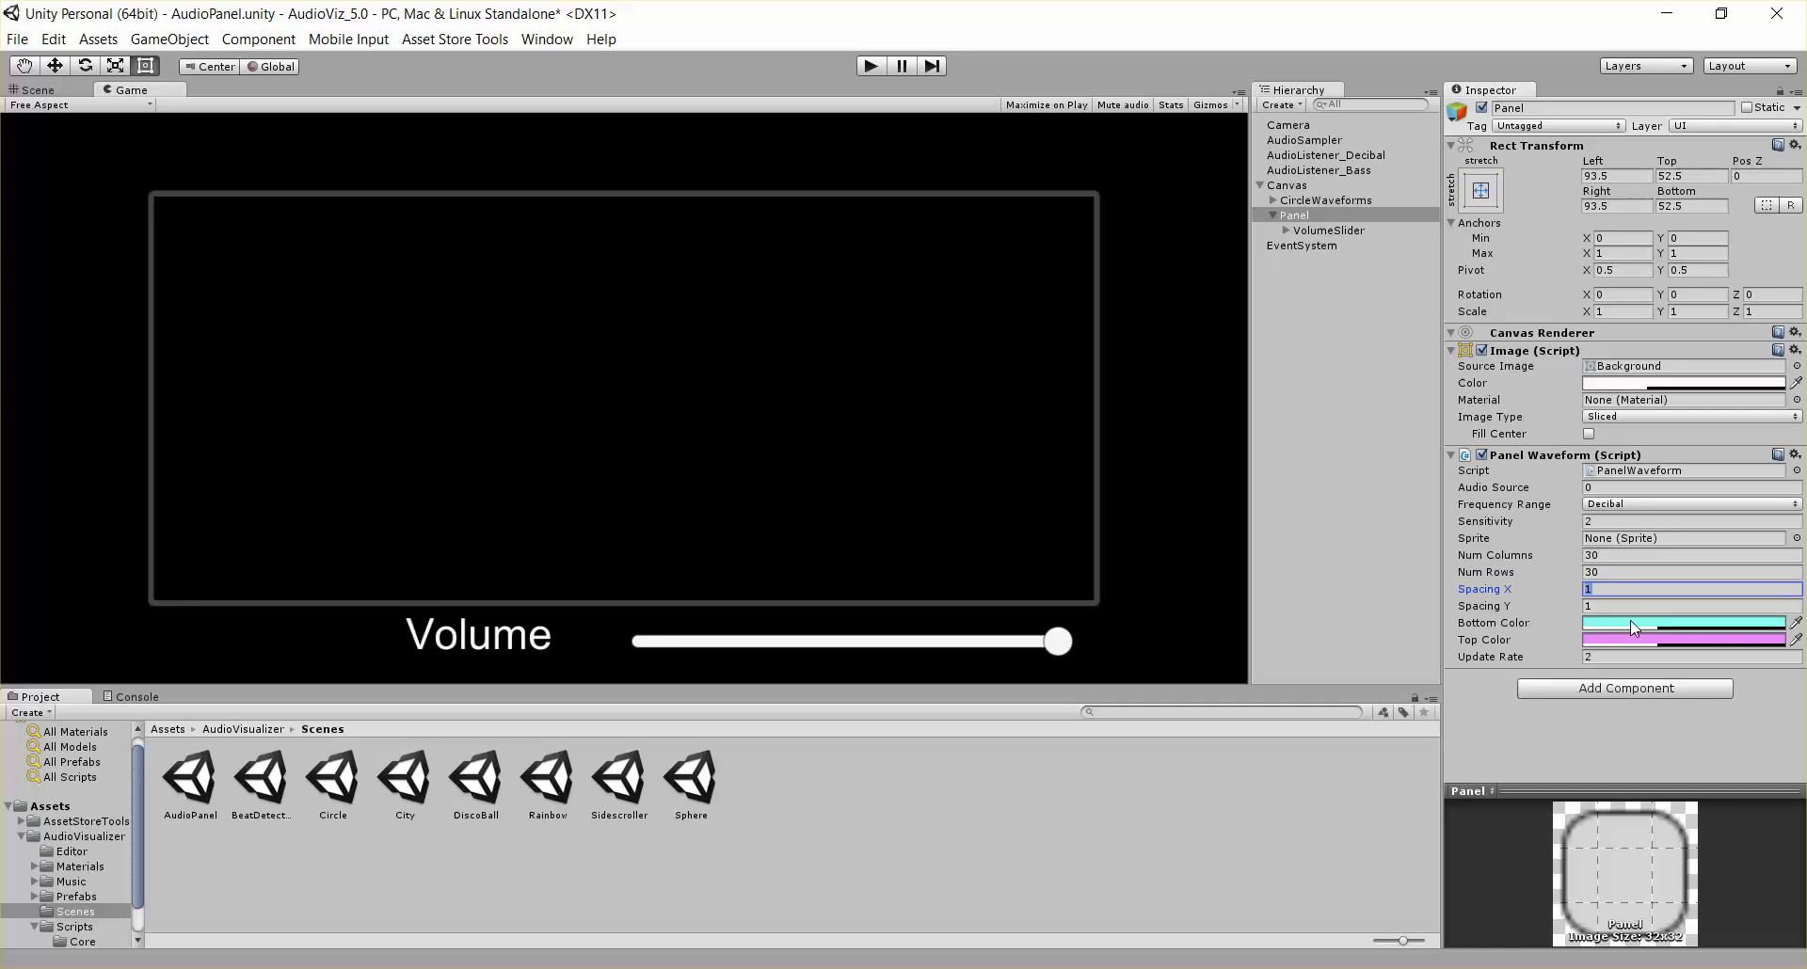
- Preview the 30×30 grid, then set Spacing X to 0 and test it in play mode
click(883, 64)
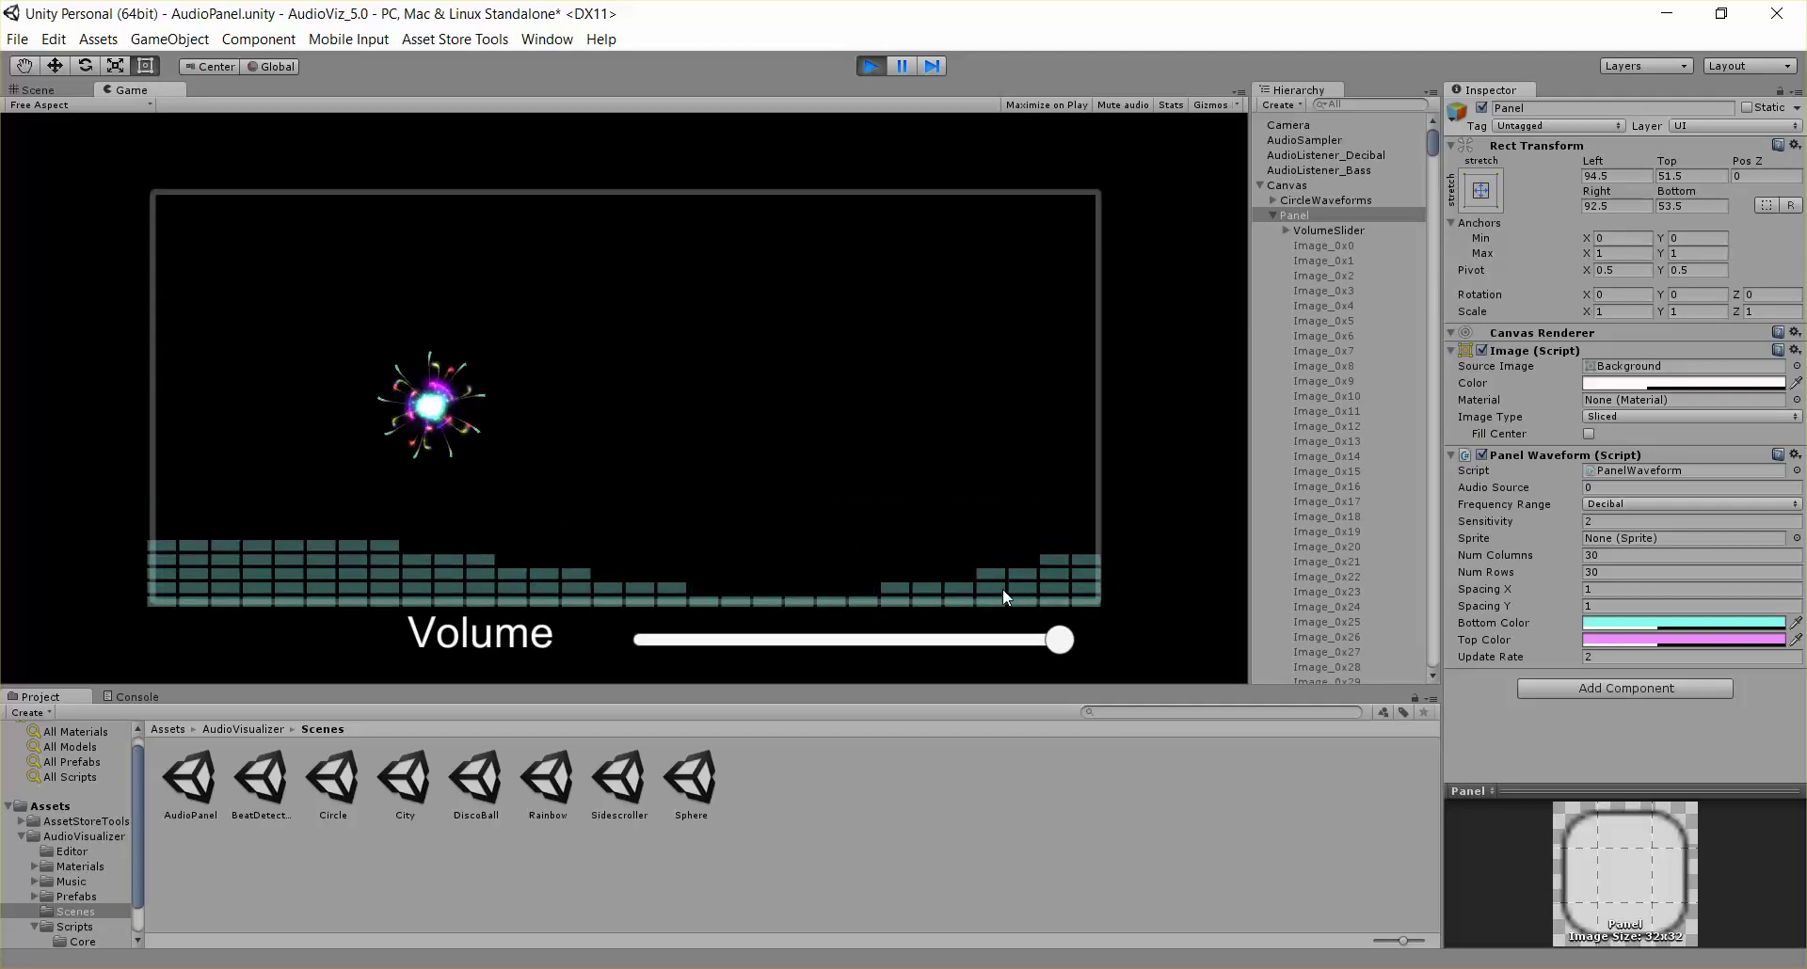
click(871, 64)
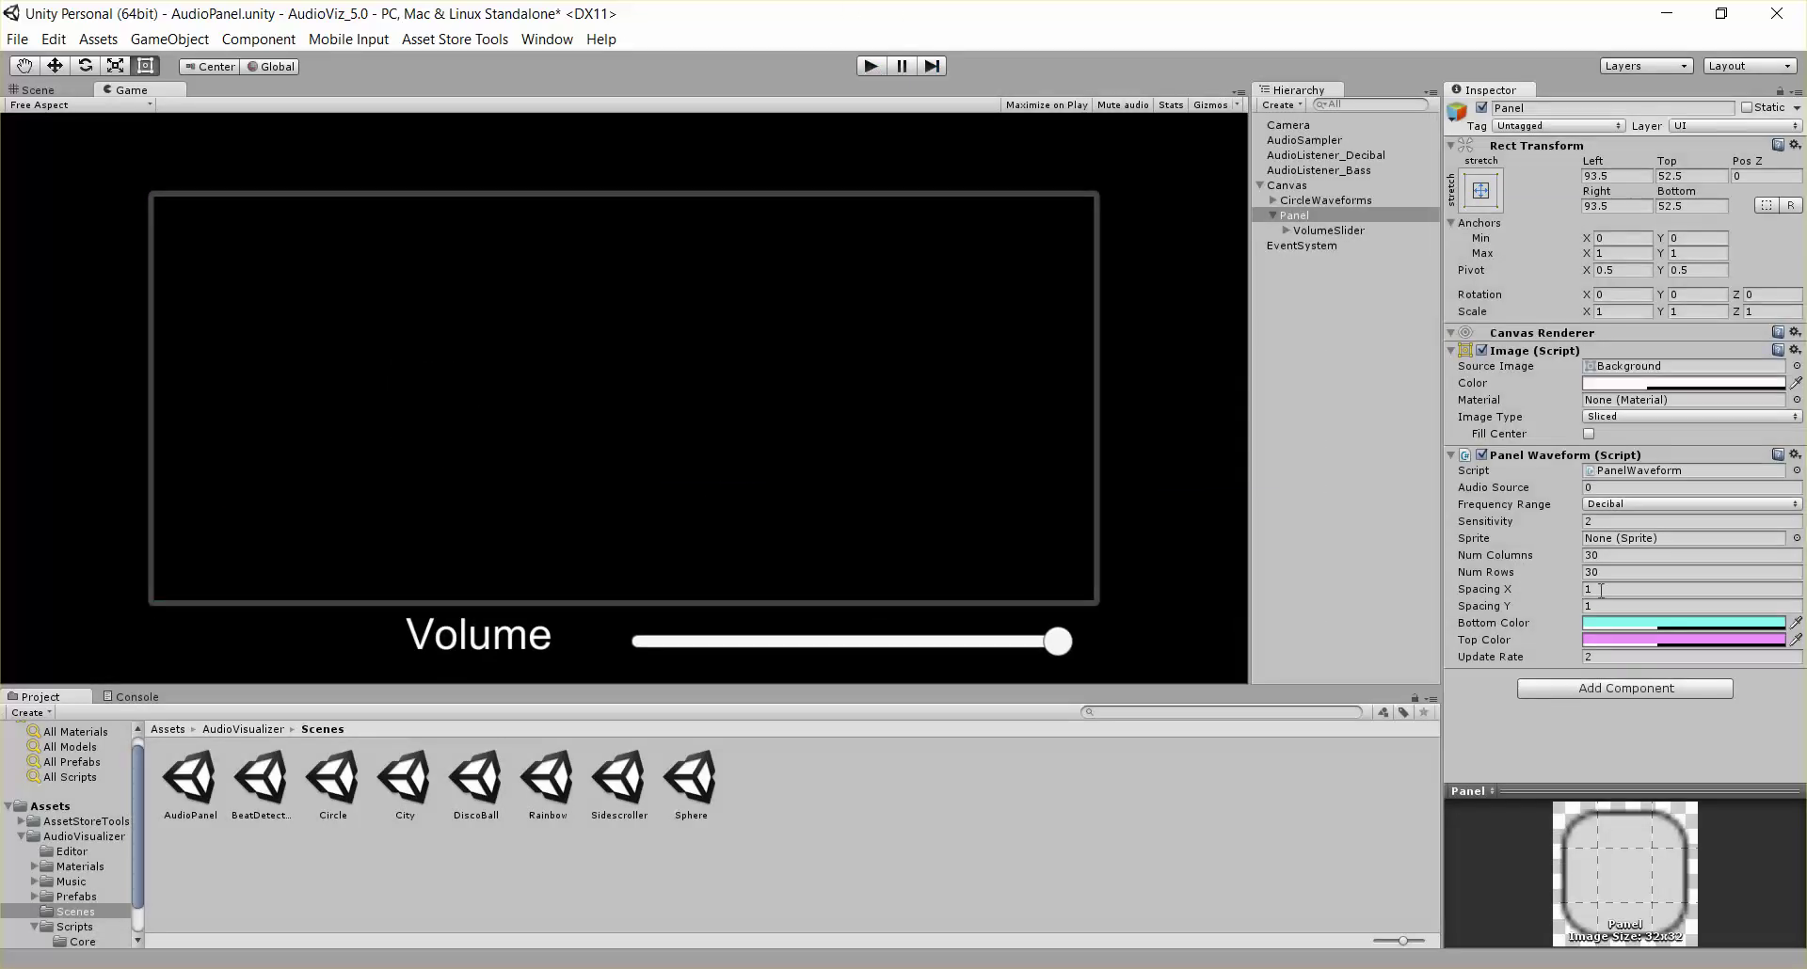
click(1601, 590)
text(0)
click(872, 66)
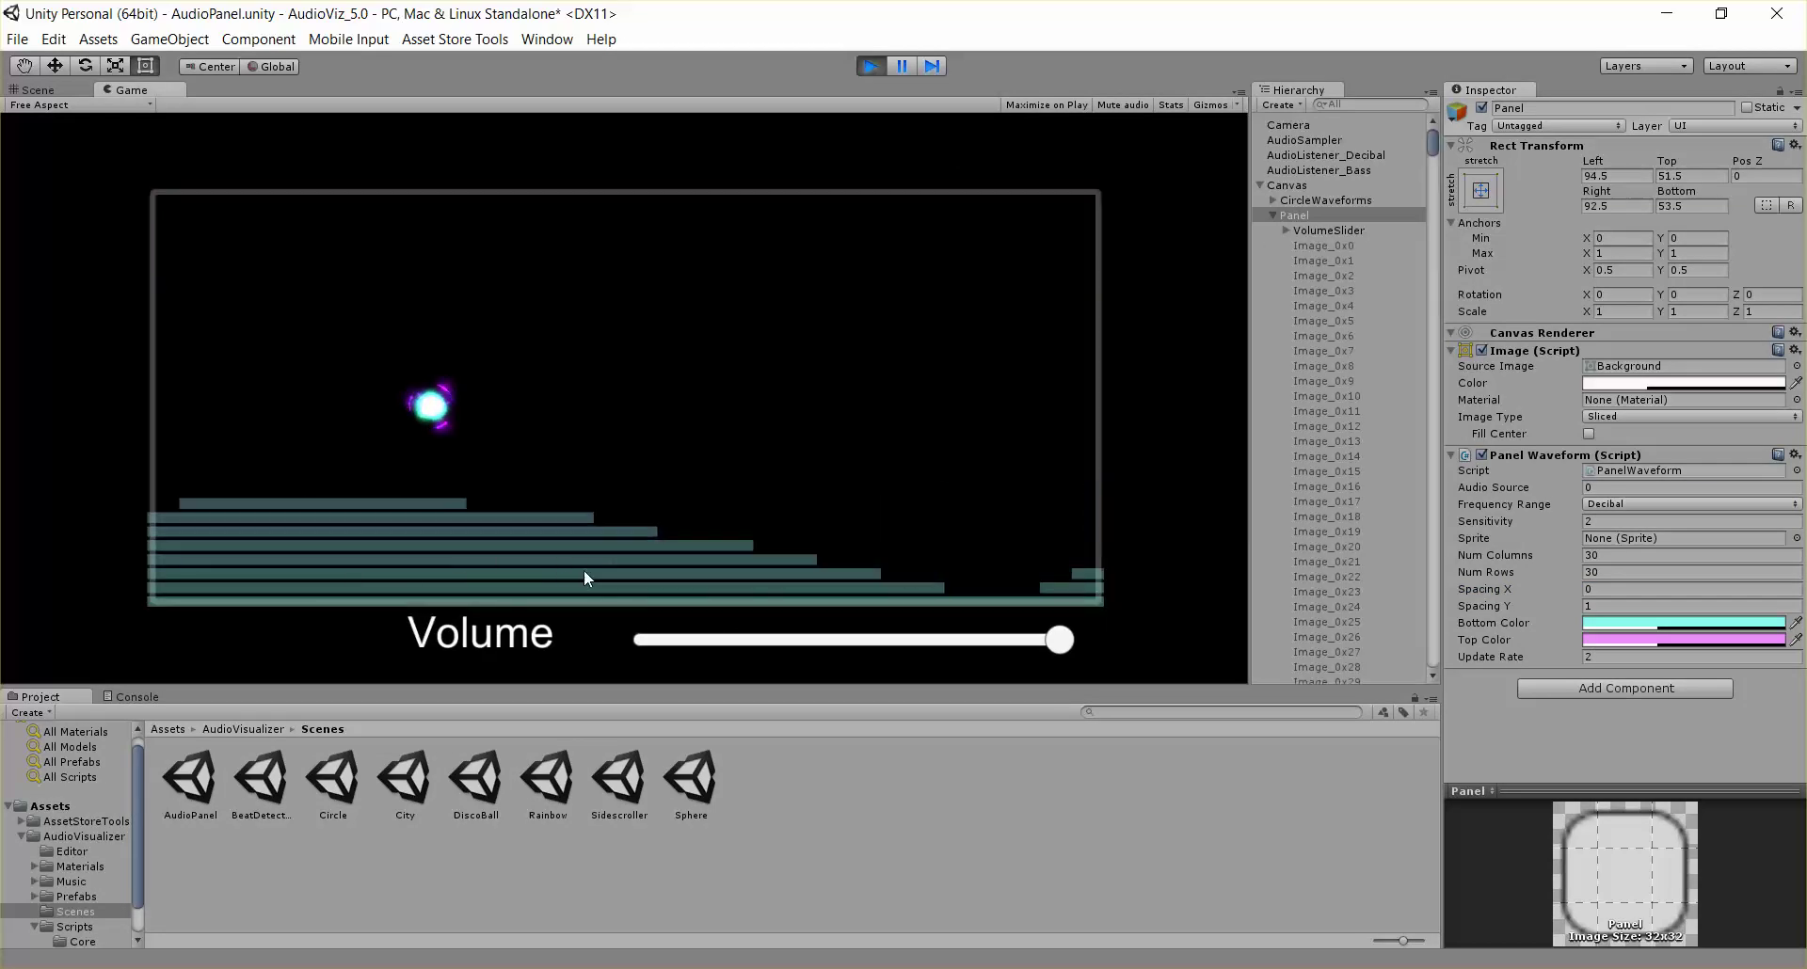
click(866, 70)
- Set Spacing Y to 0 and preview the solid bars in play mode
click(1631, 606)
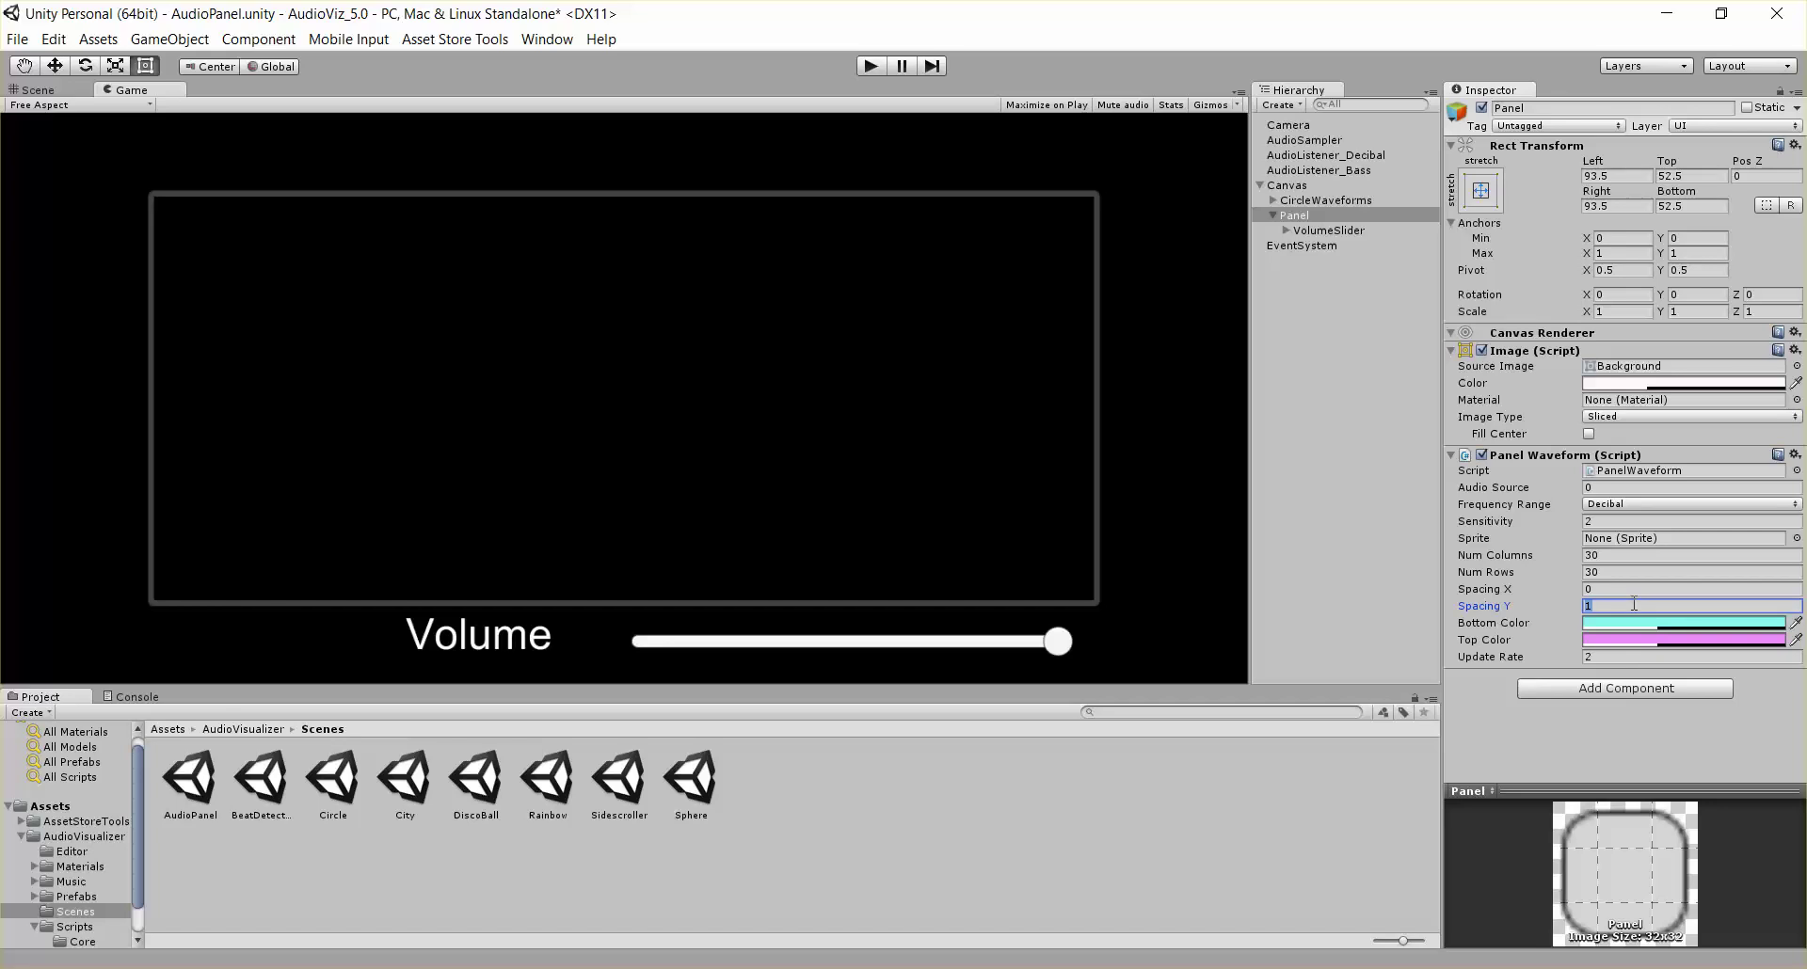
text(0)
click(871, 67)
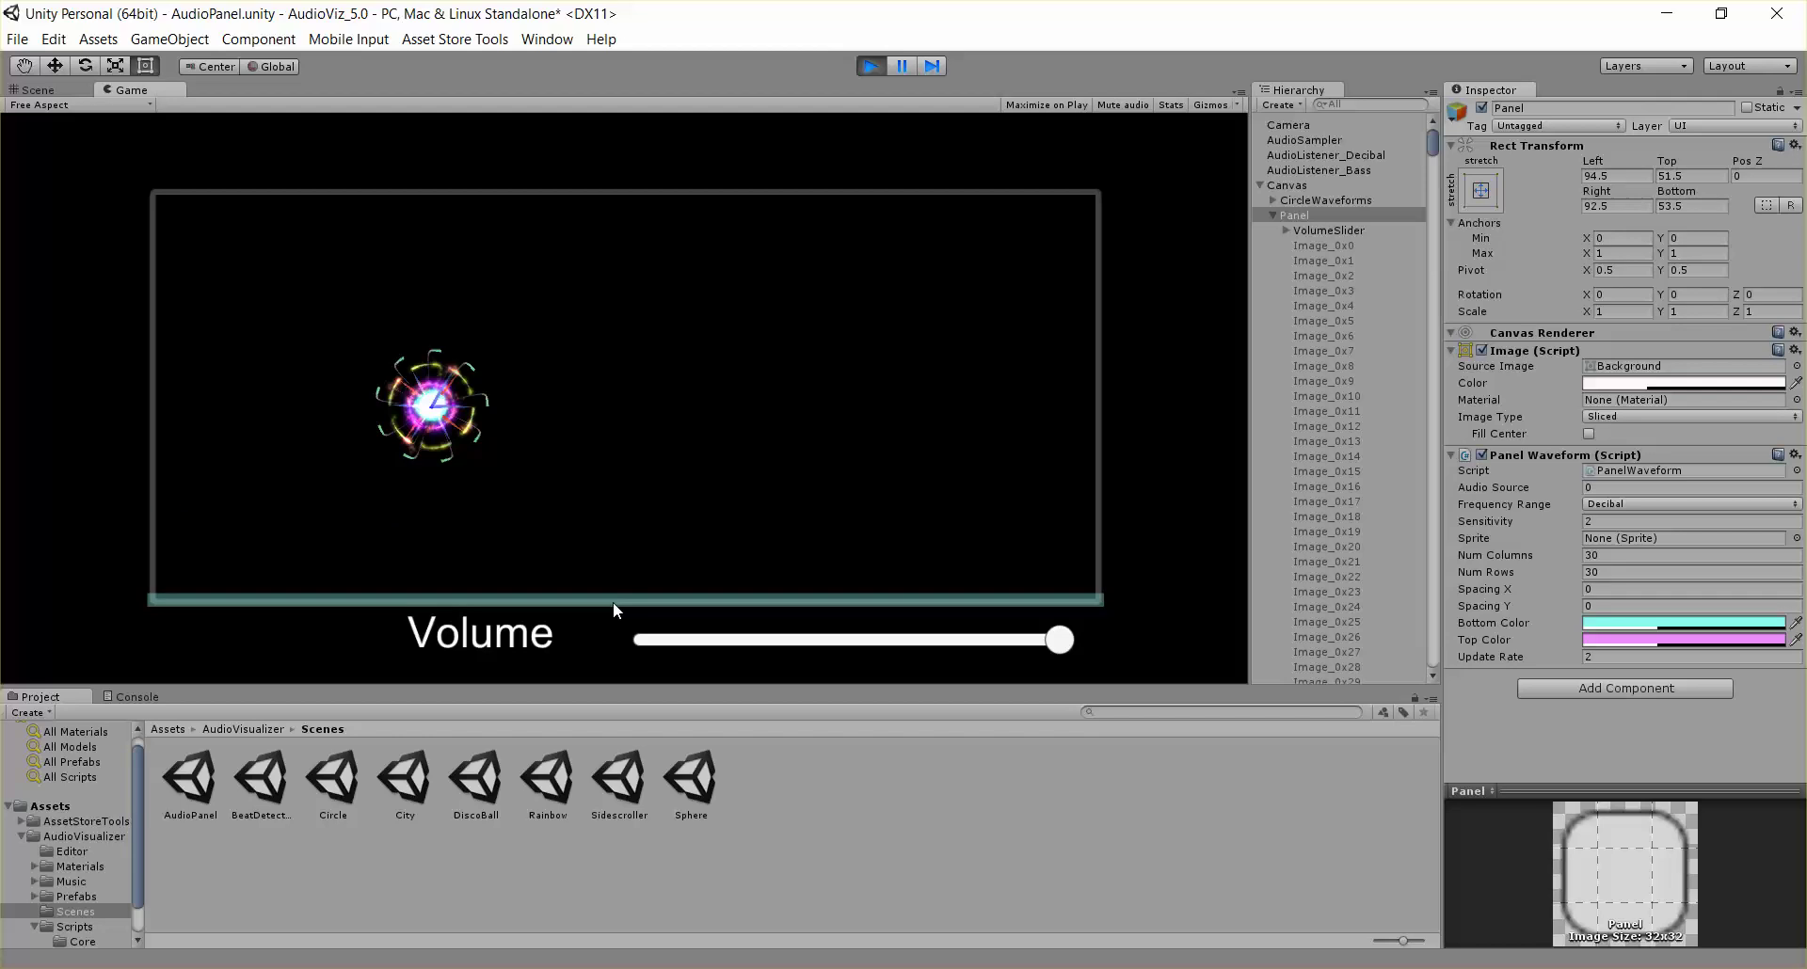
click(868, 66)
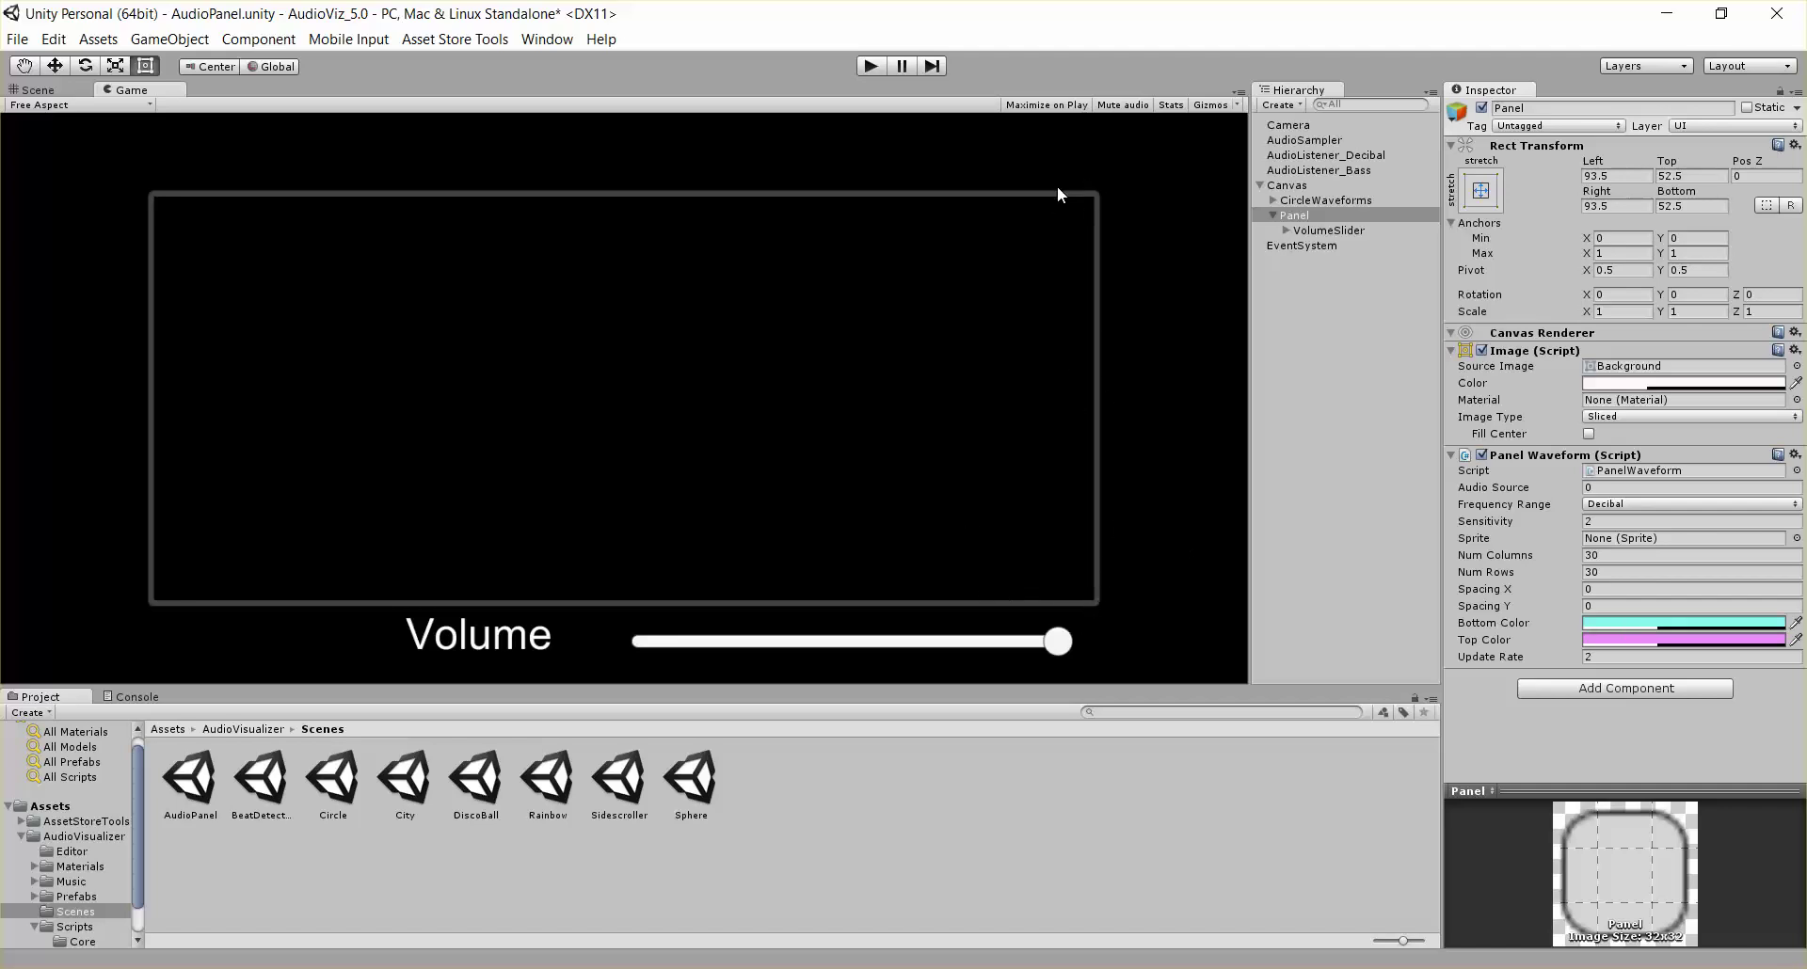
- Set the Panel Waveform's Bottom Color to pure blue and its Top Color to red
click(1657, 624)
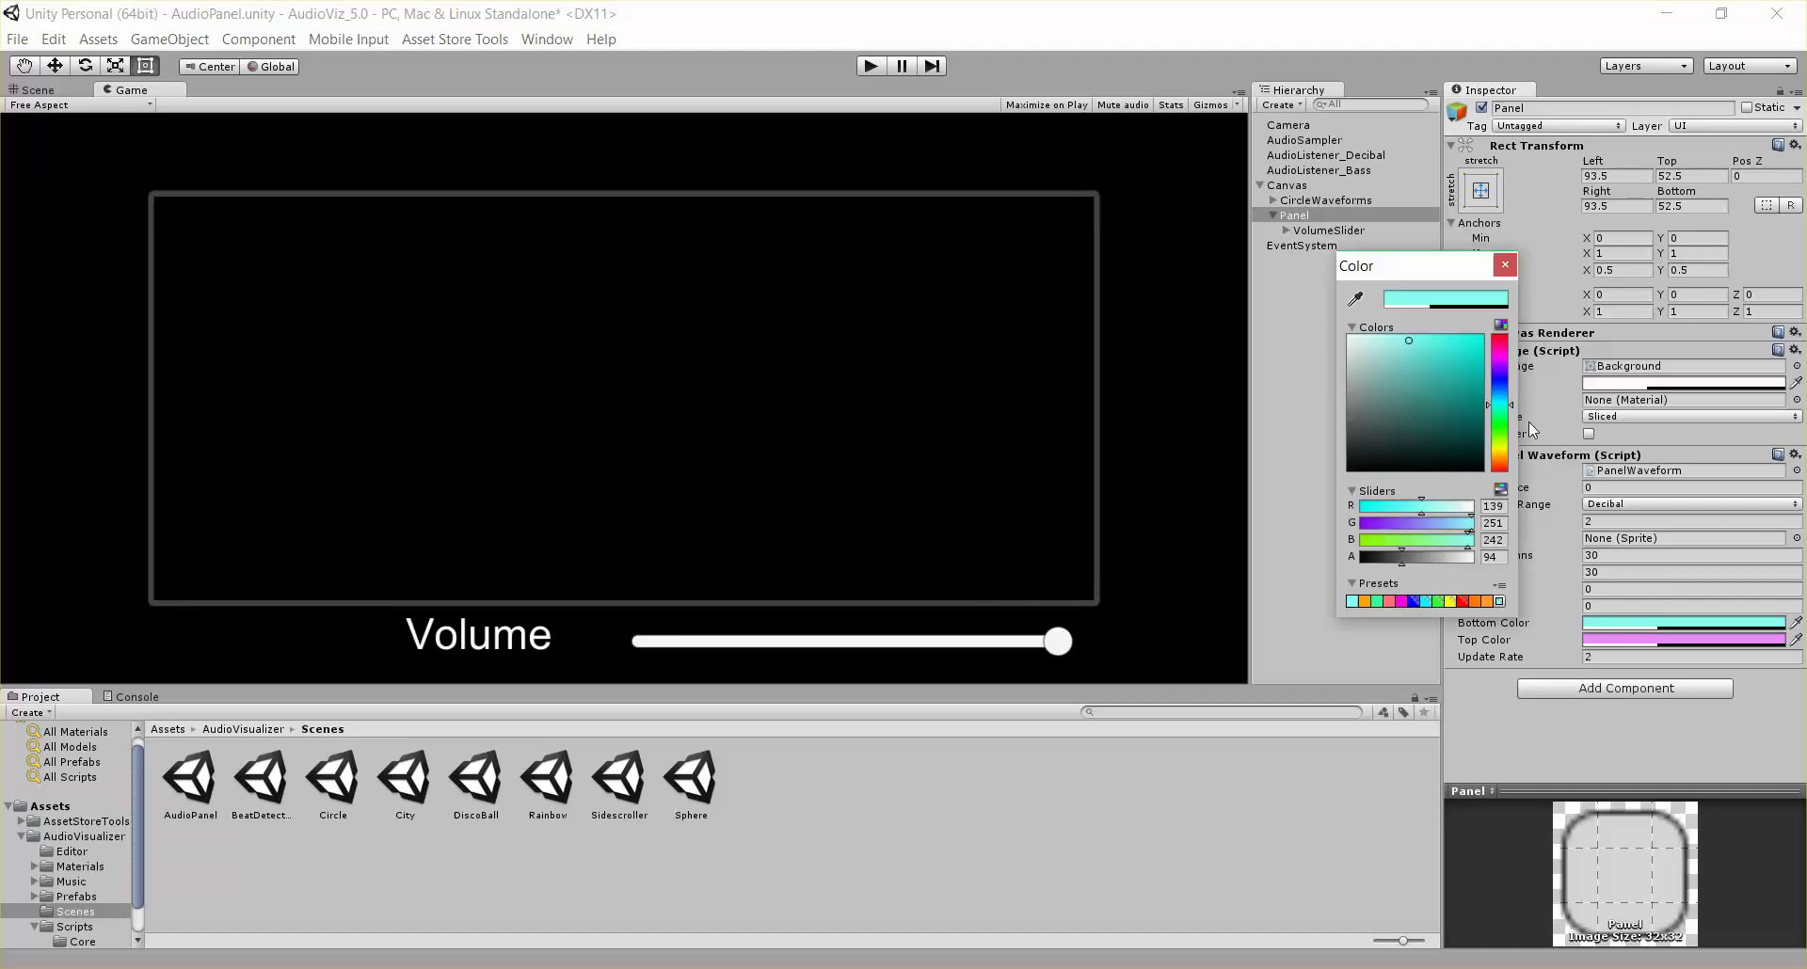
drag(1500, 404, 1482, 337)
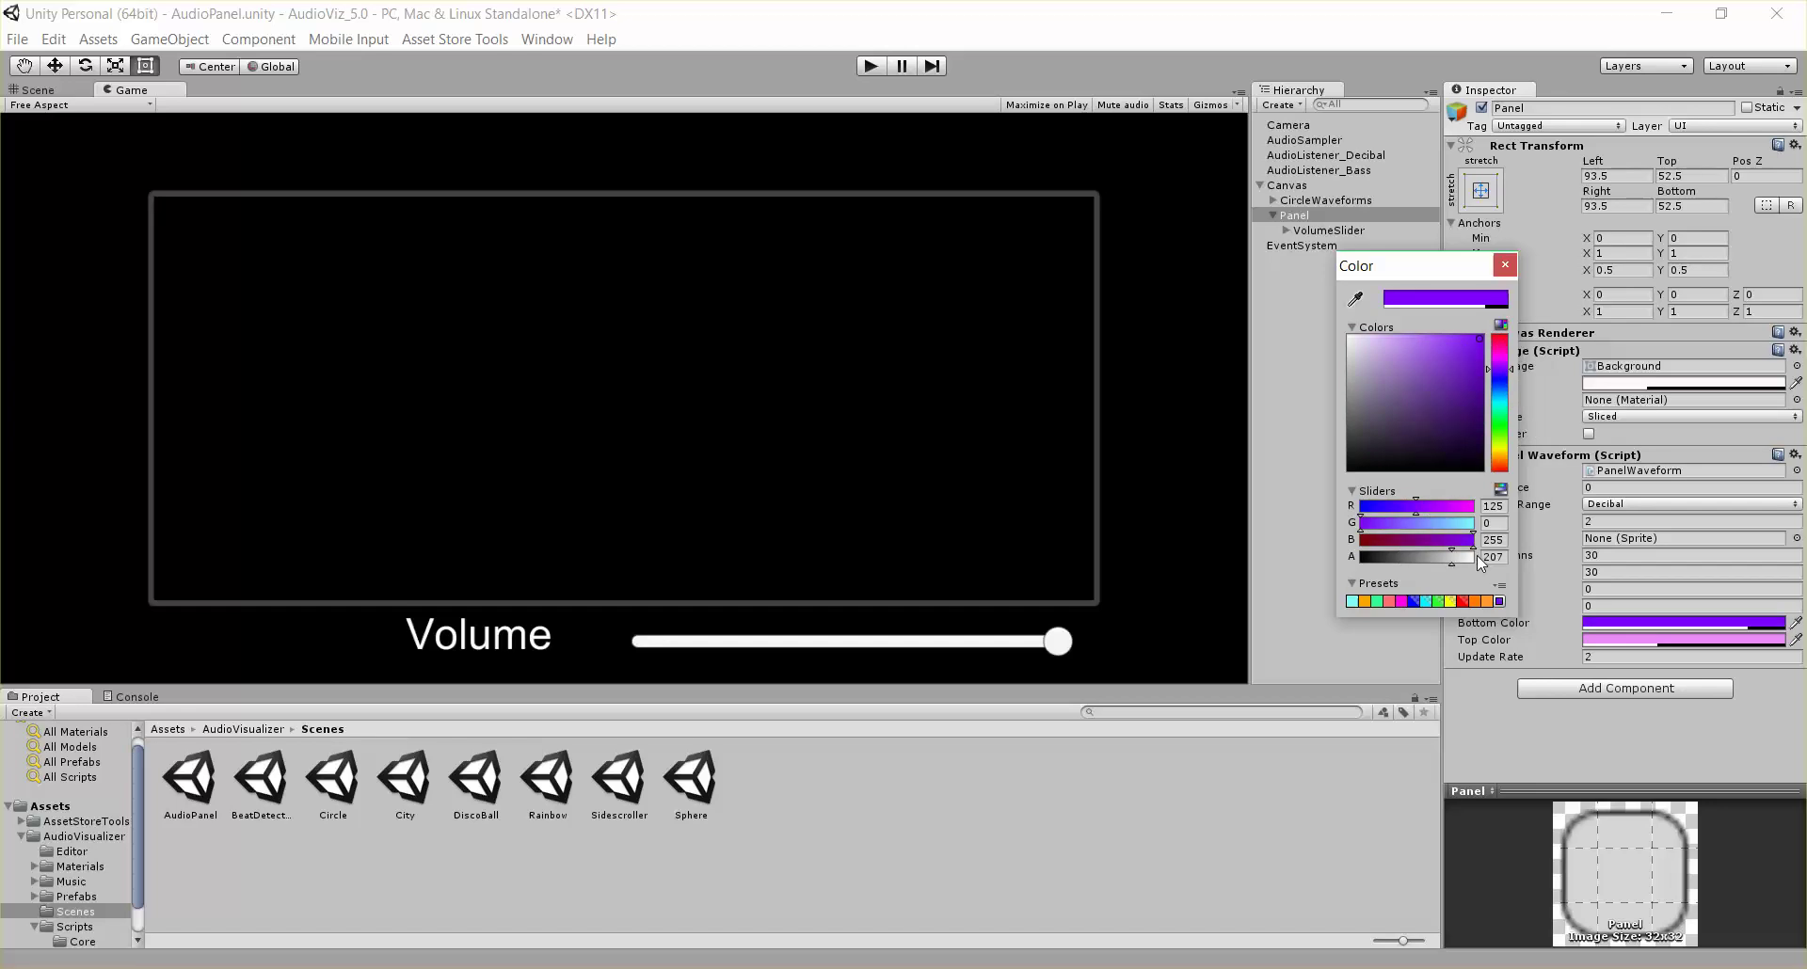
drag(1497, 411, 1502, 382)
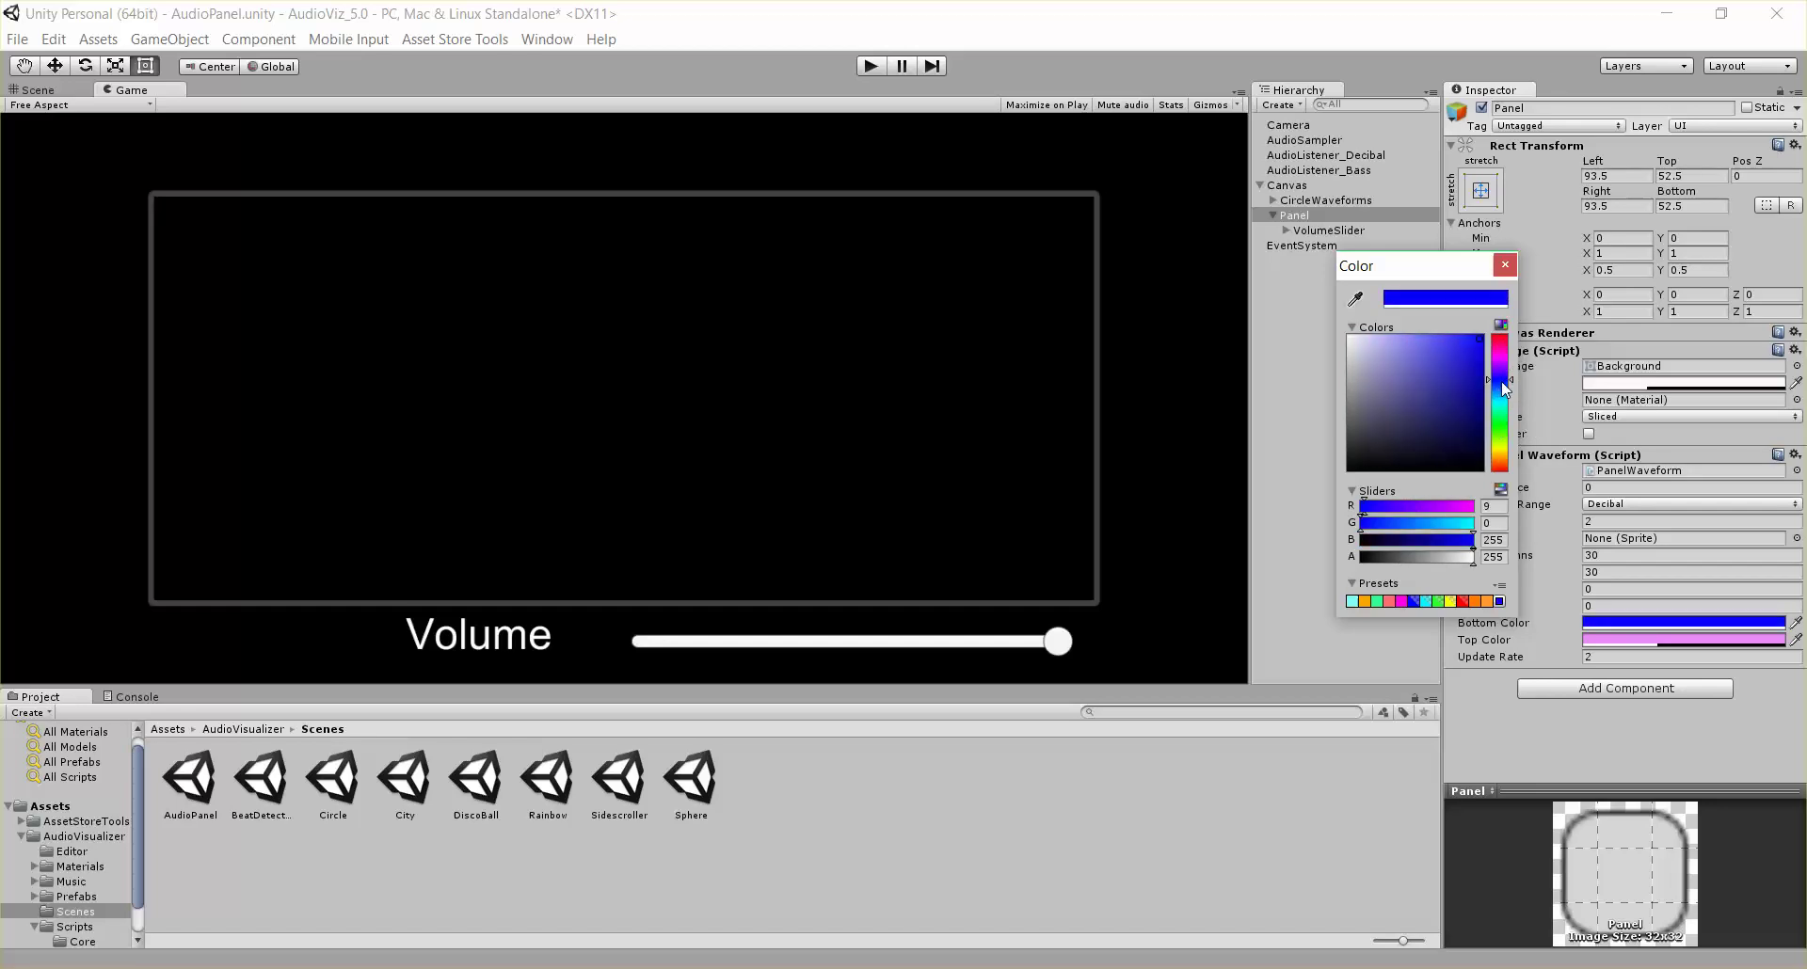
click(1674, 636)
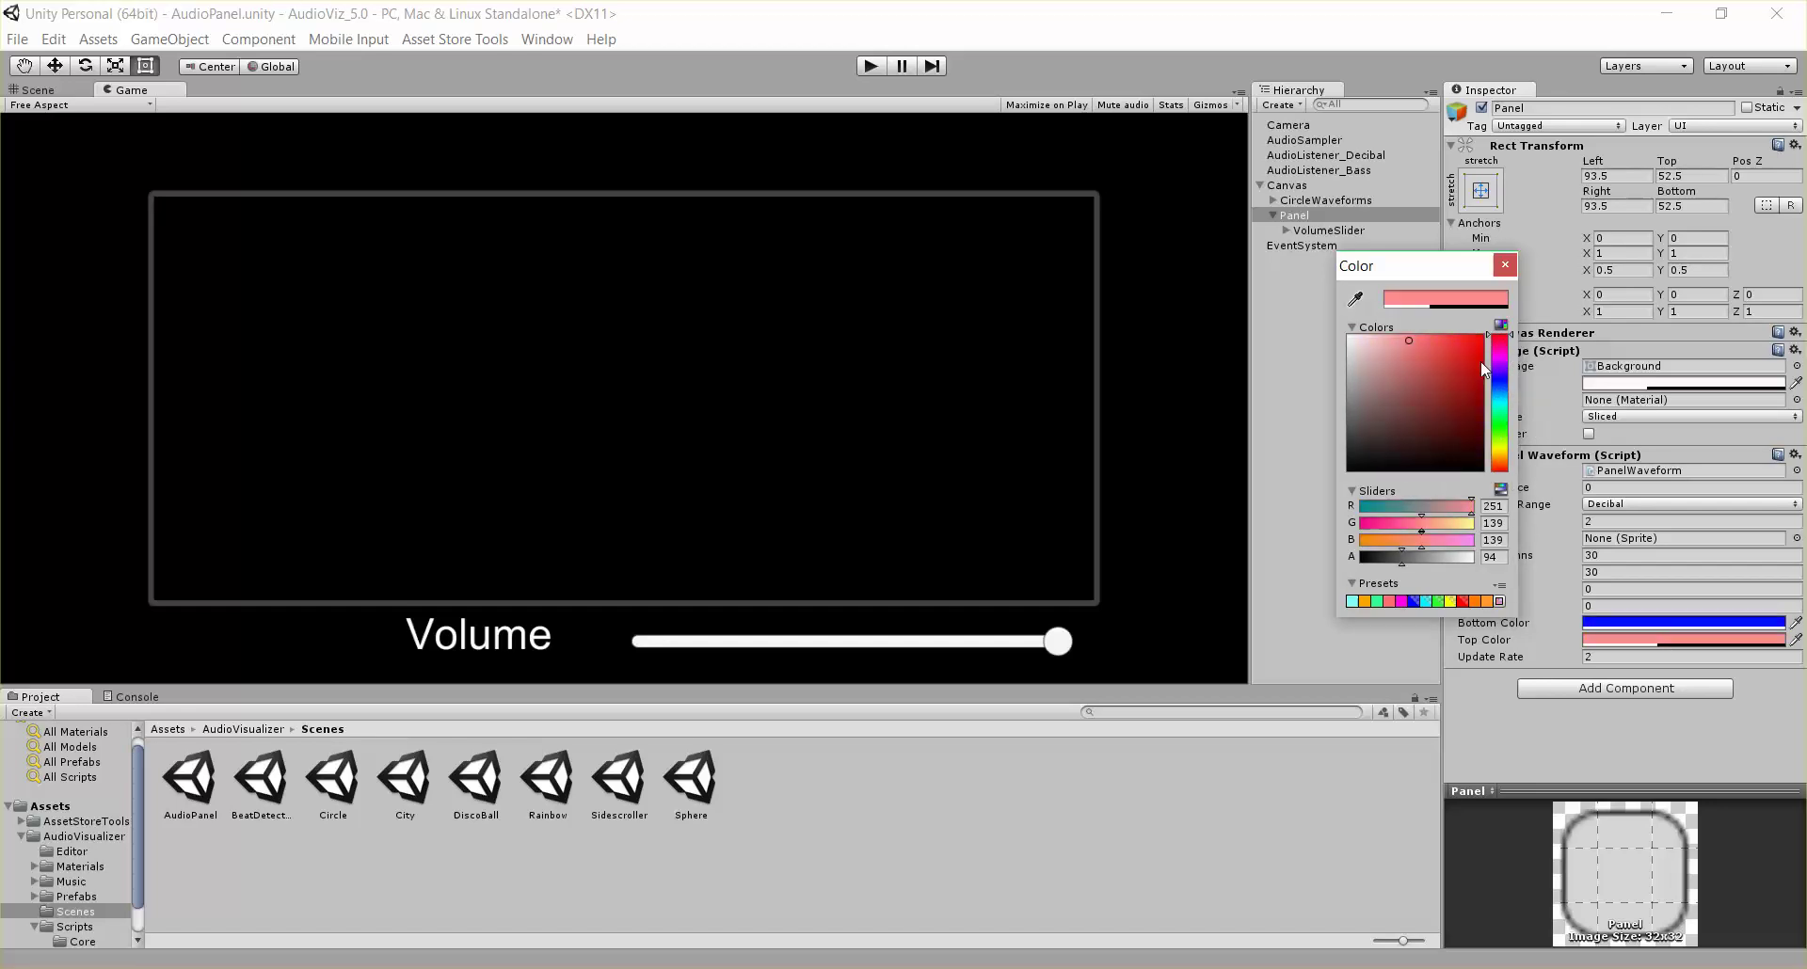
drag(1483, 369, 1478, 399)
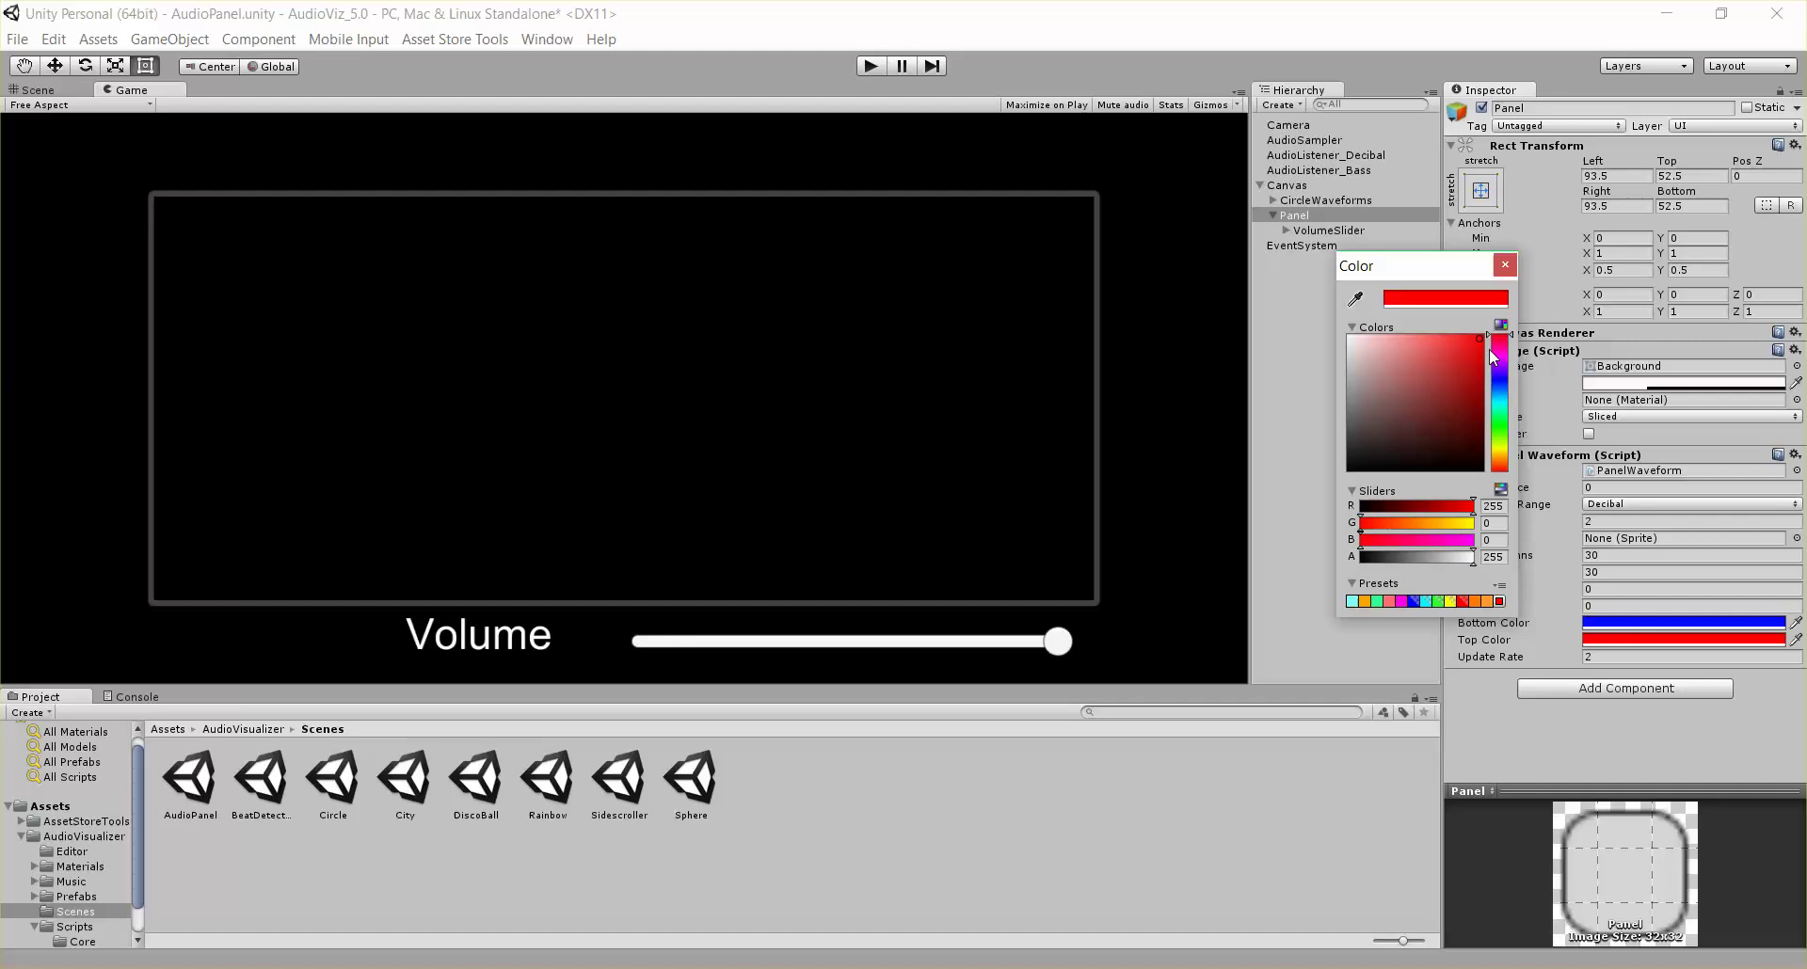
click(1502, 267)
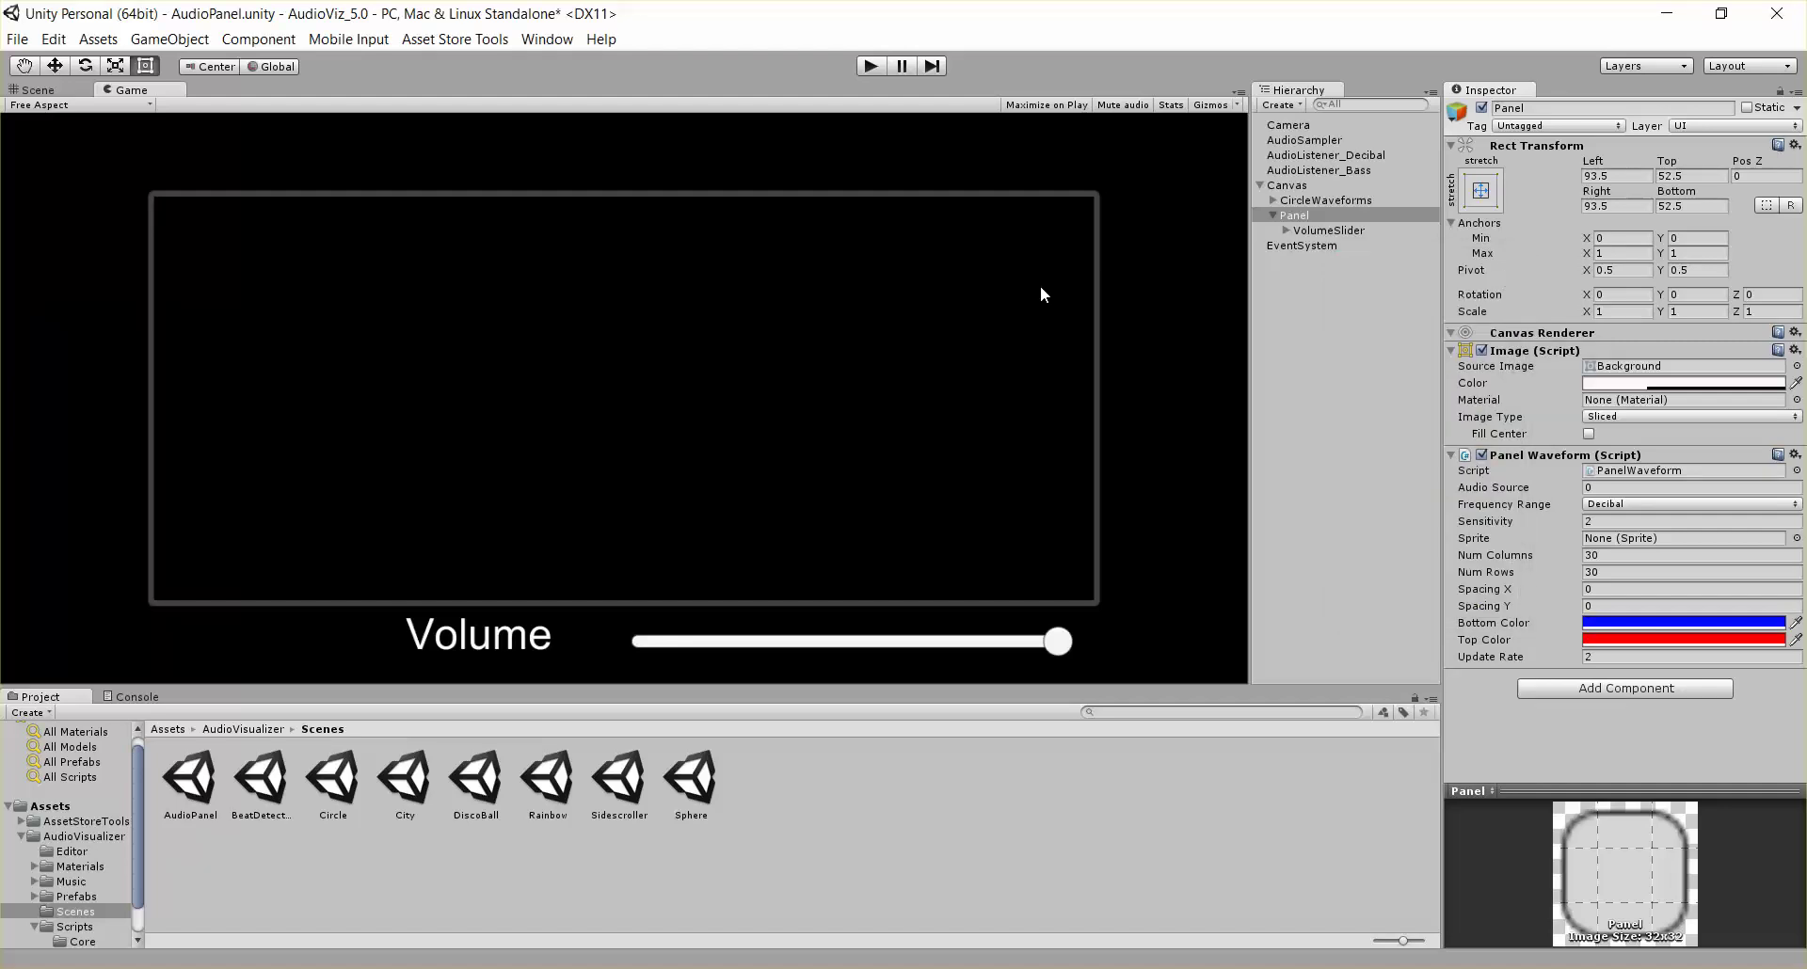
- Play the scene and scrub Sensitivity upward, to about 1.71, to make the bars taller
click(869, 66)
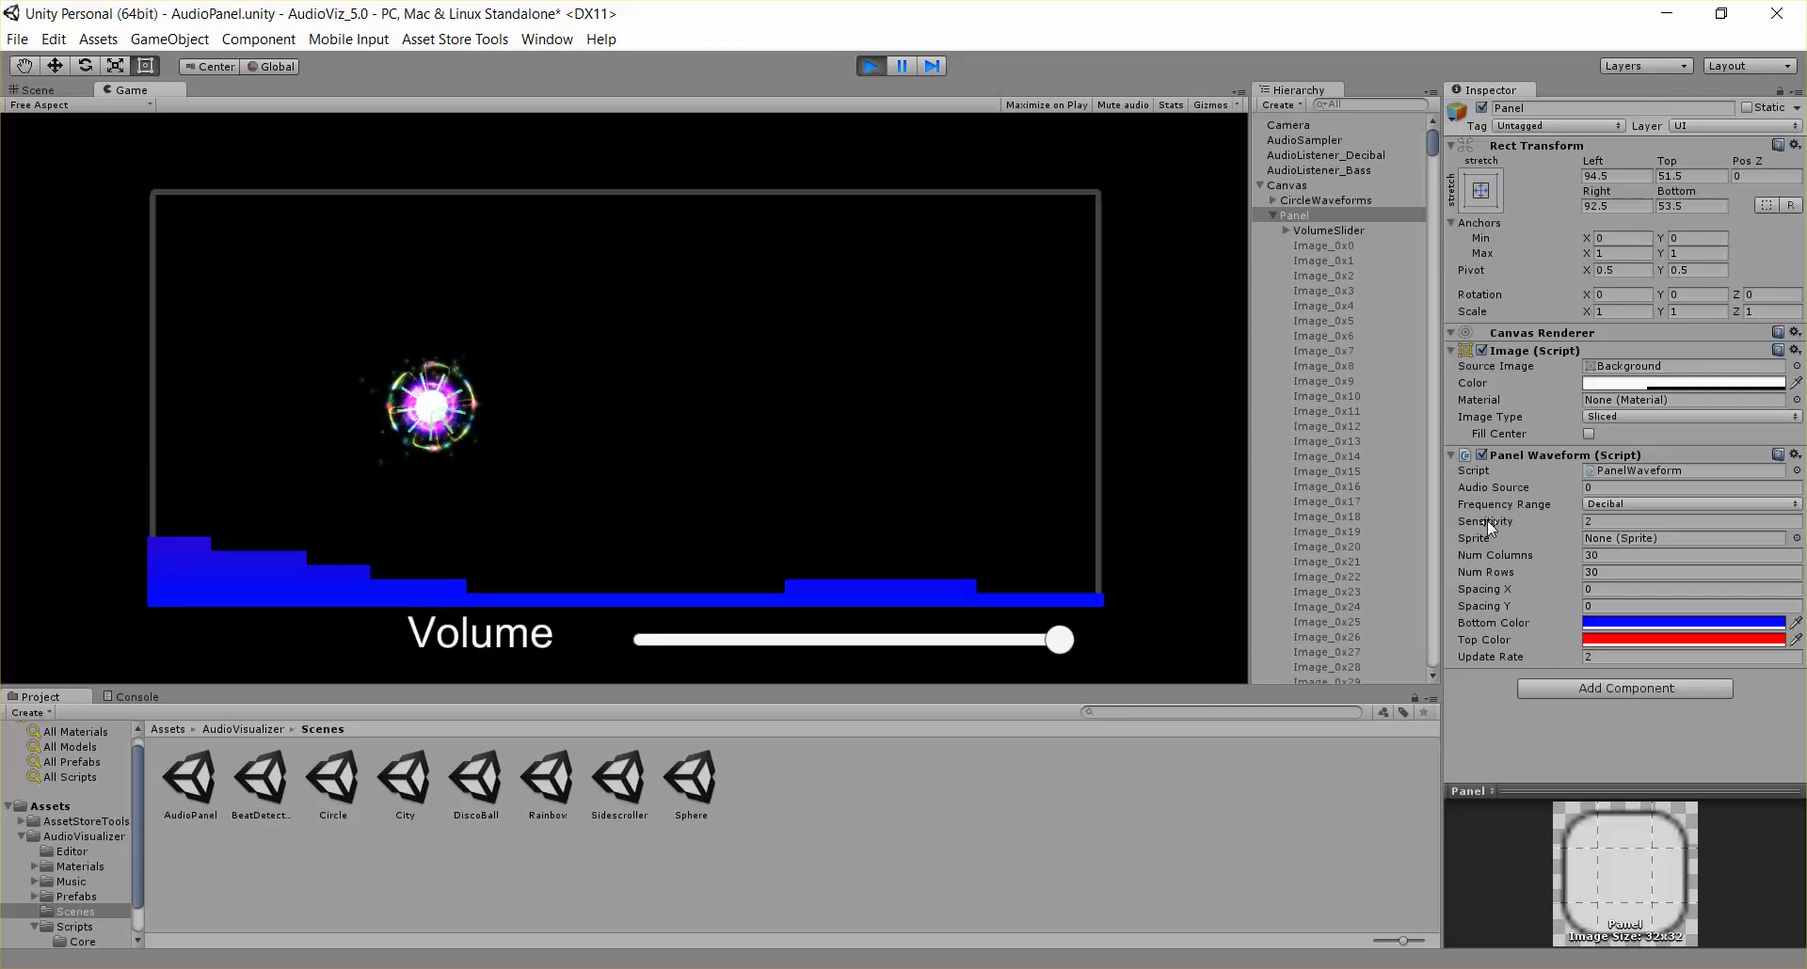
mouse_move(1487, 521)
mouse_down()
mouse_move(1601, 521)
mouse_move(1487, 534)
mouse_up()
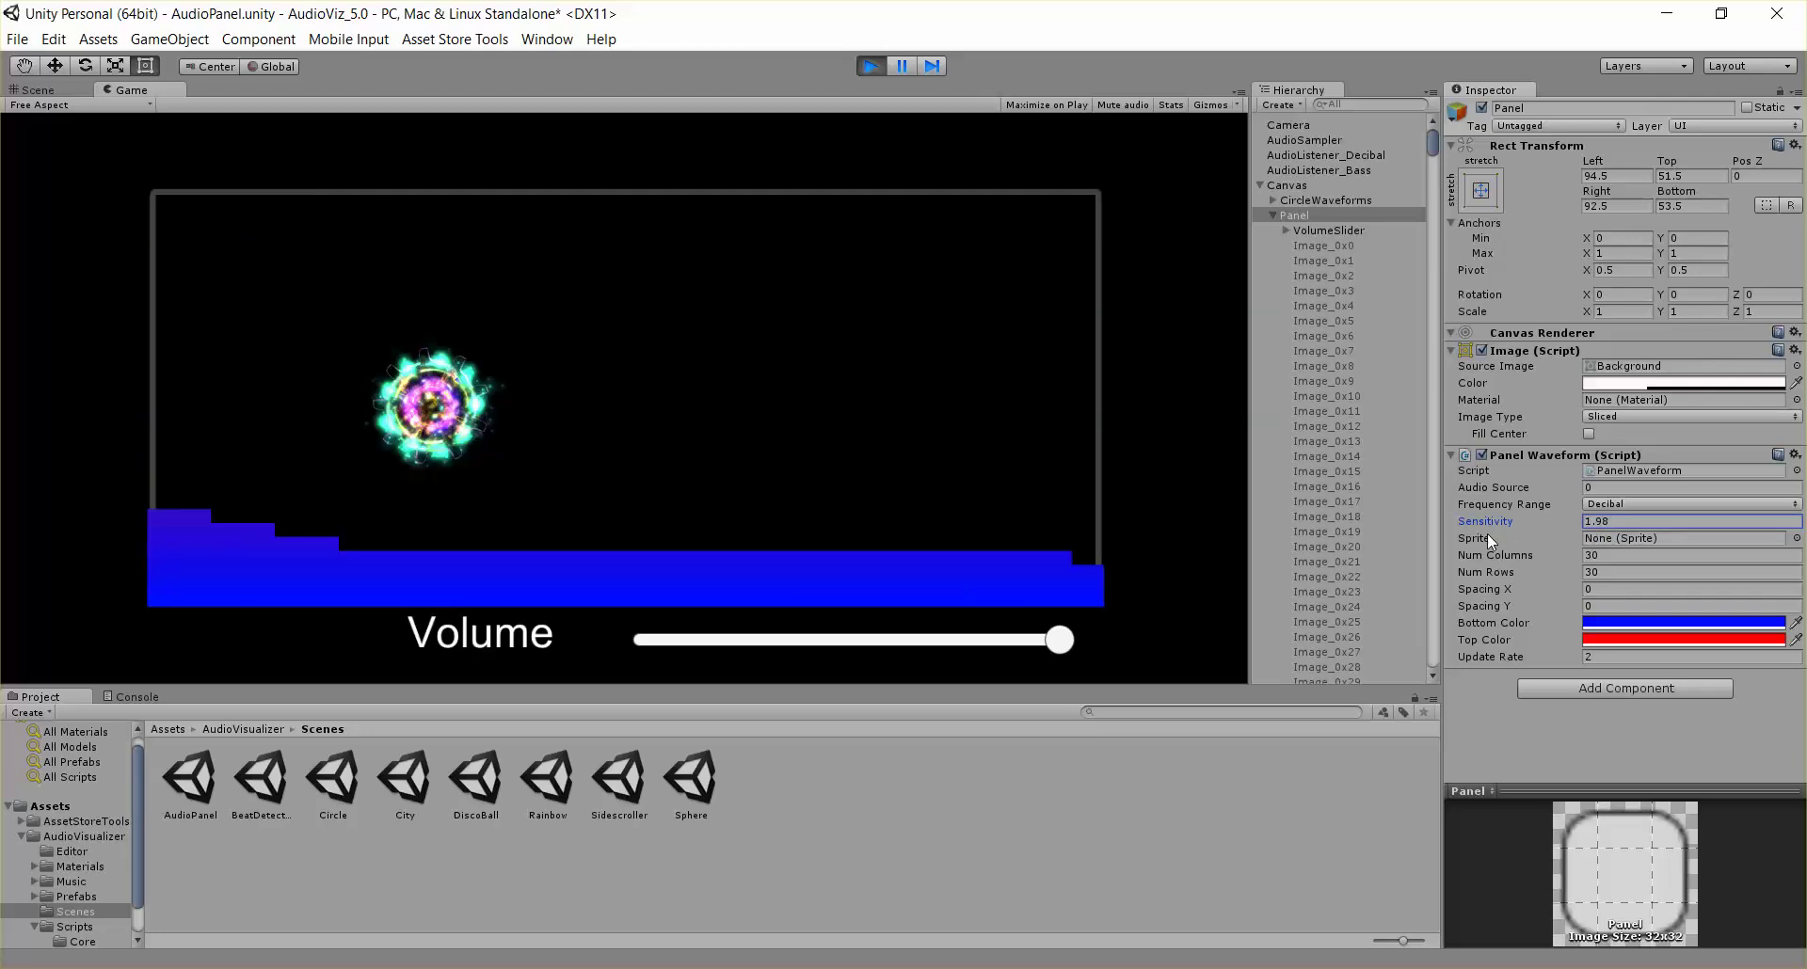
- Restart play mode, try Update Rate values 3, 2 and 5 live, then stop playing
click(869, 66)
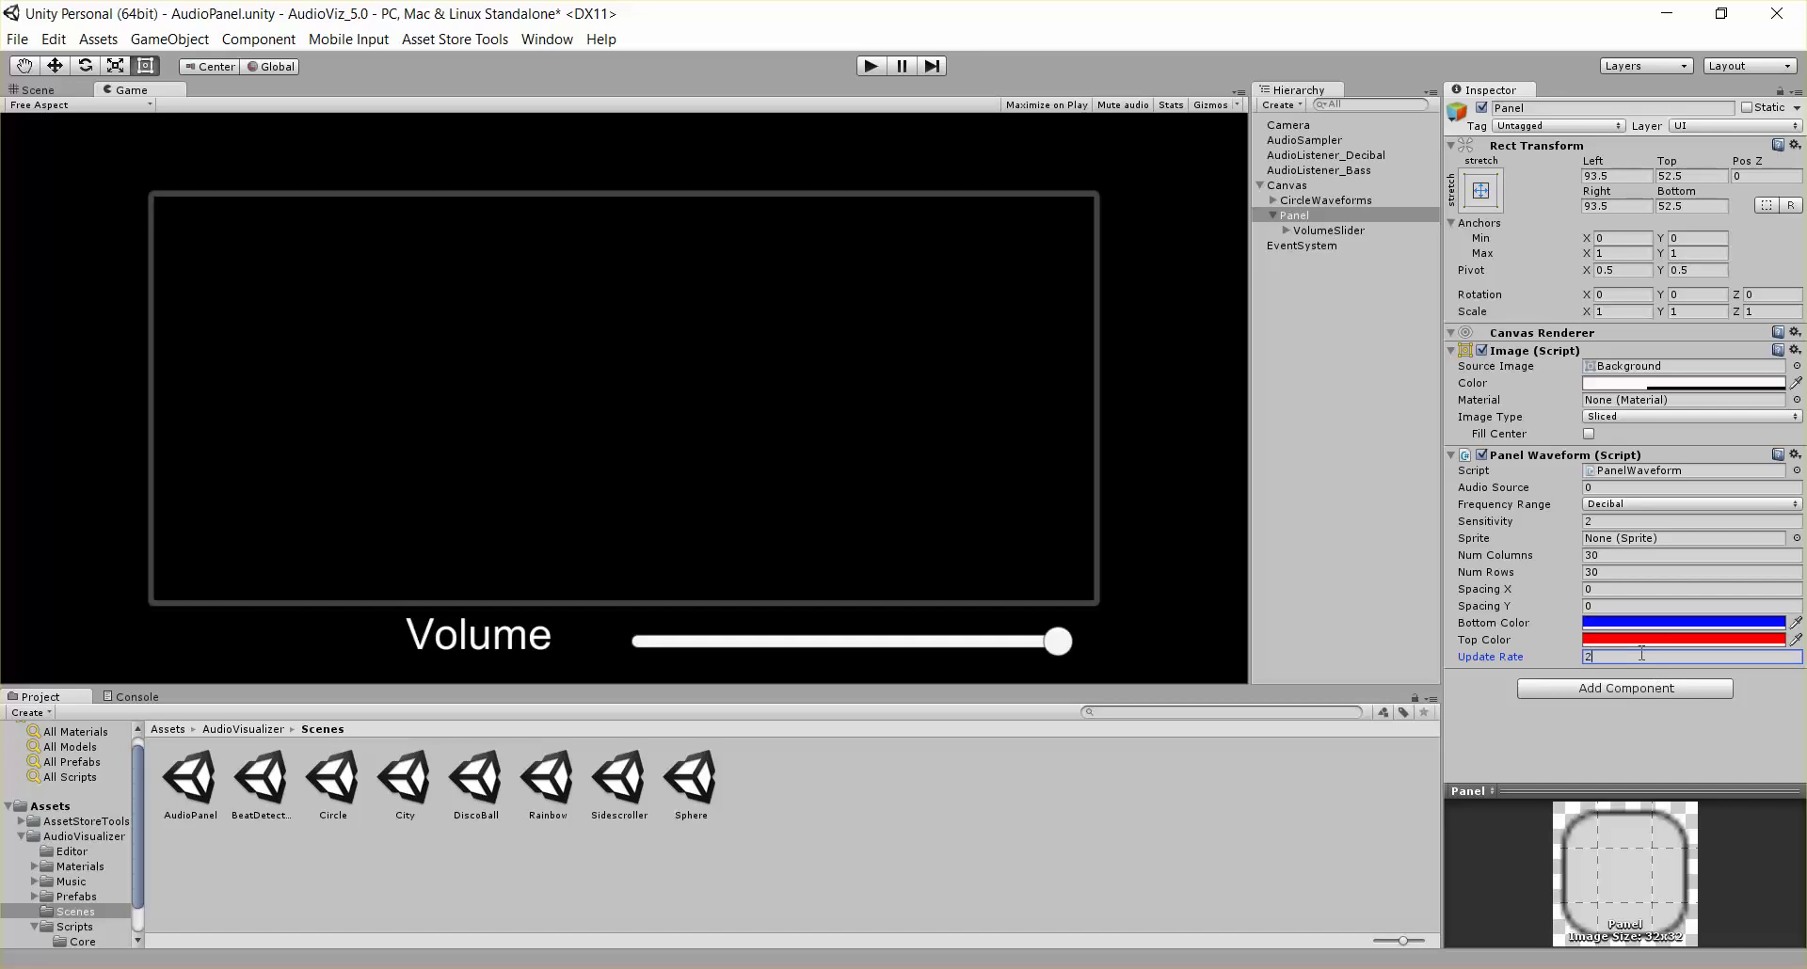
click(869, 67)
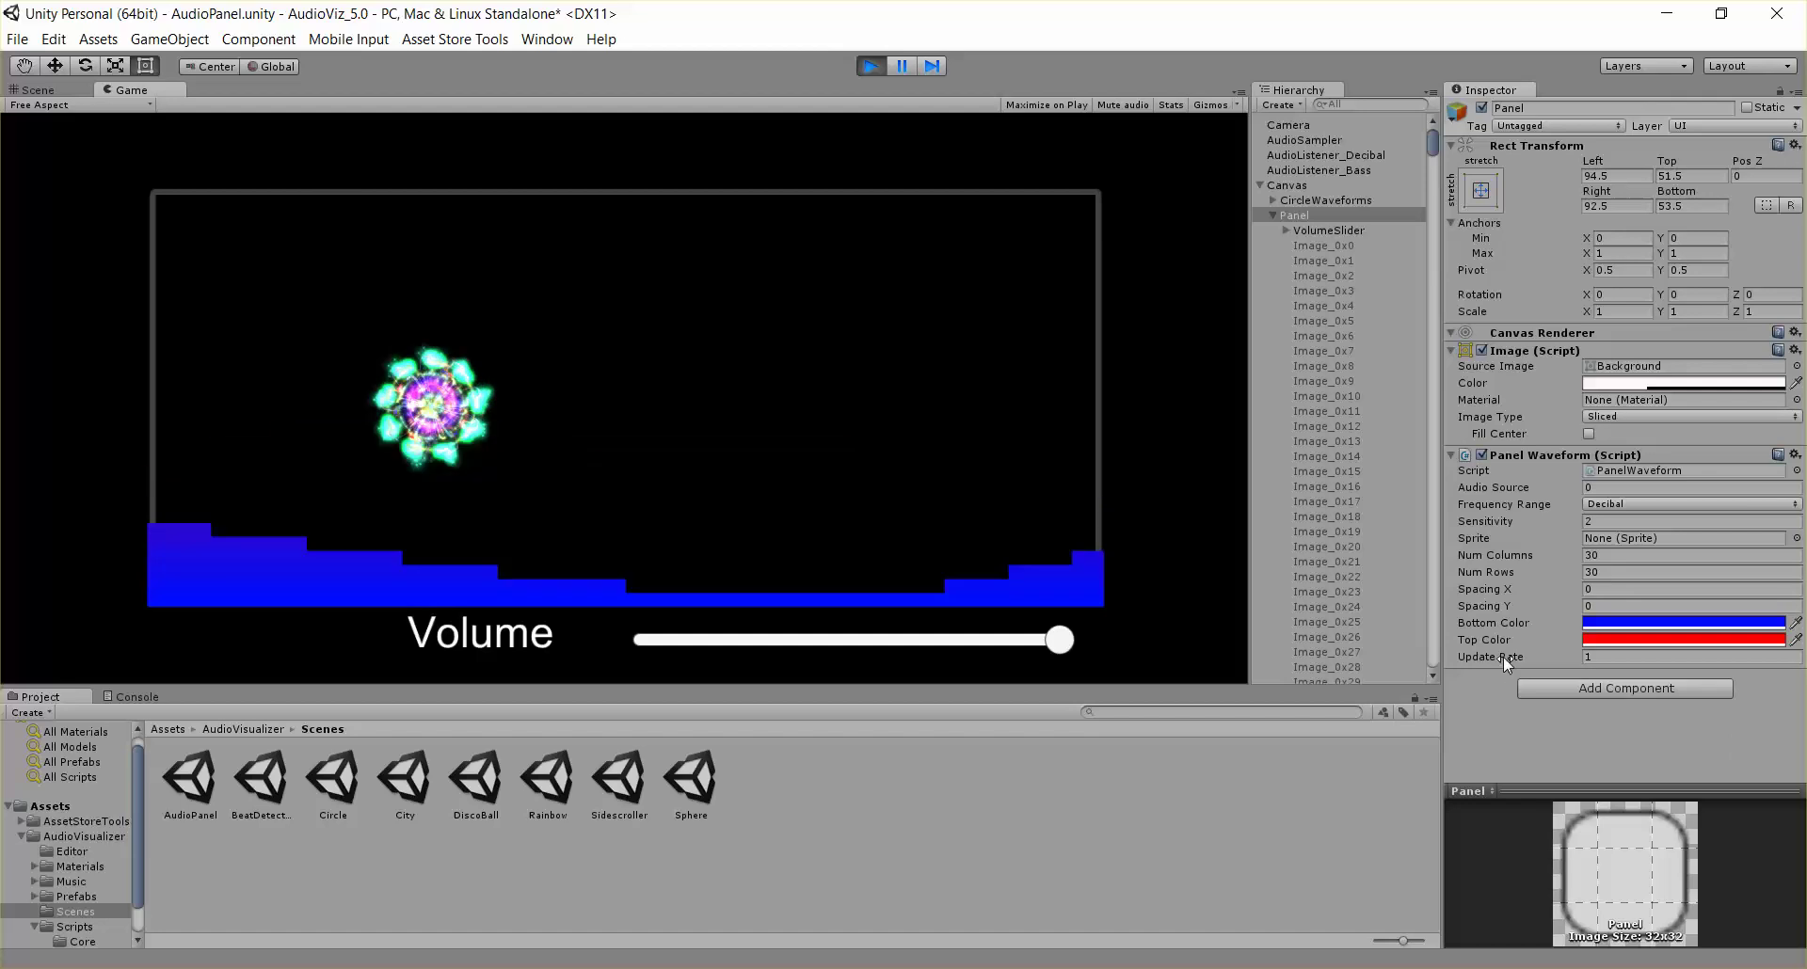
click(1615, 656)
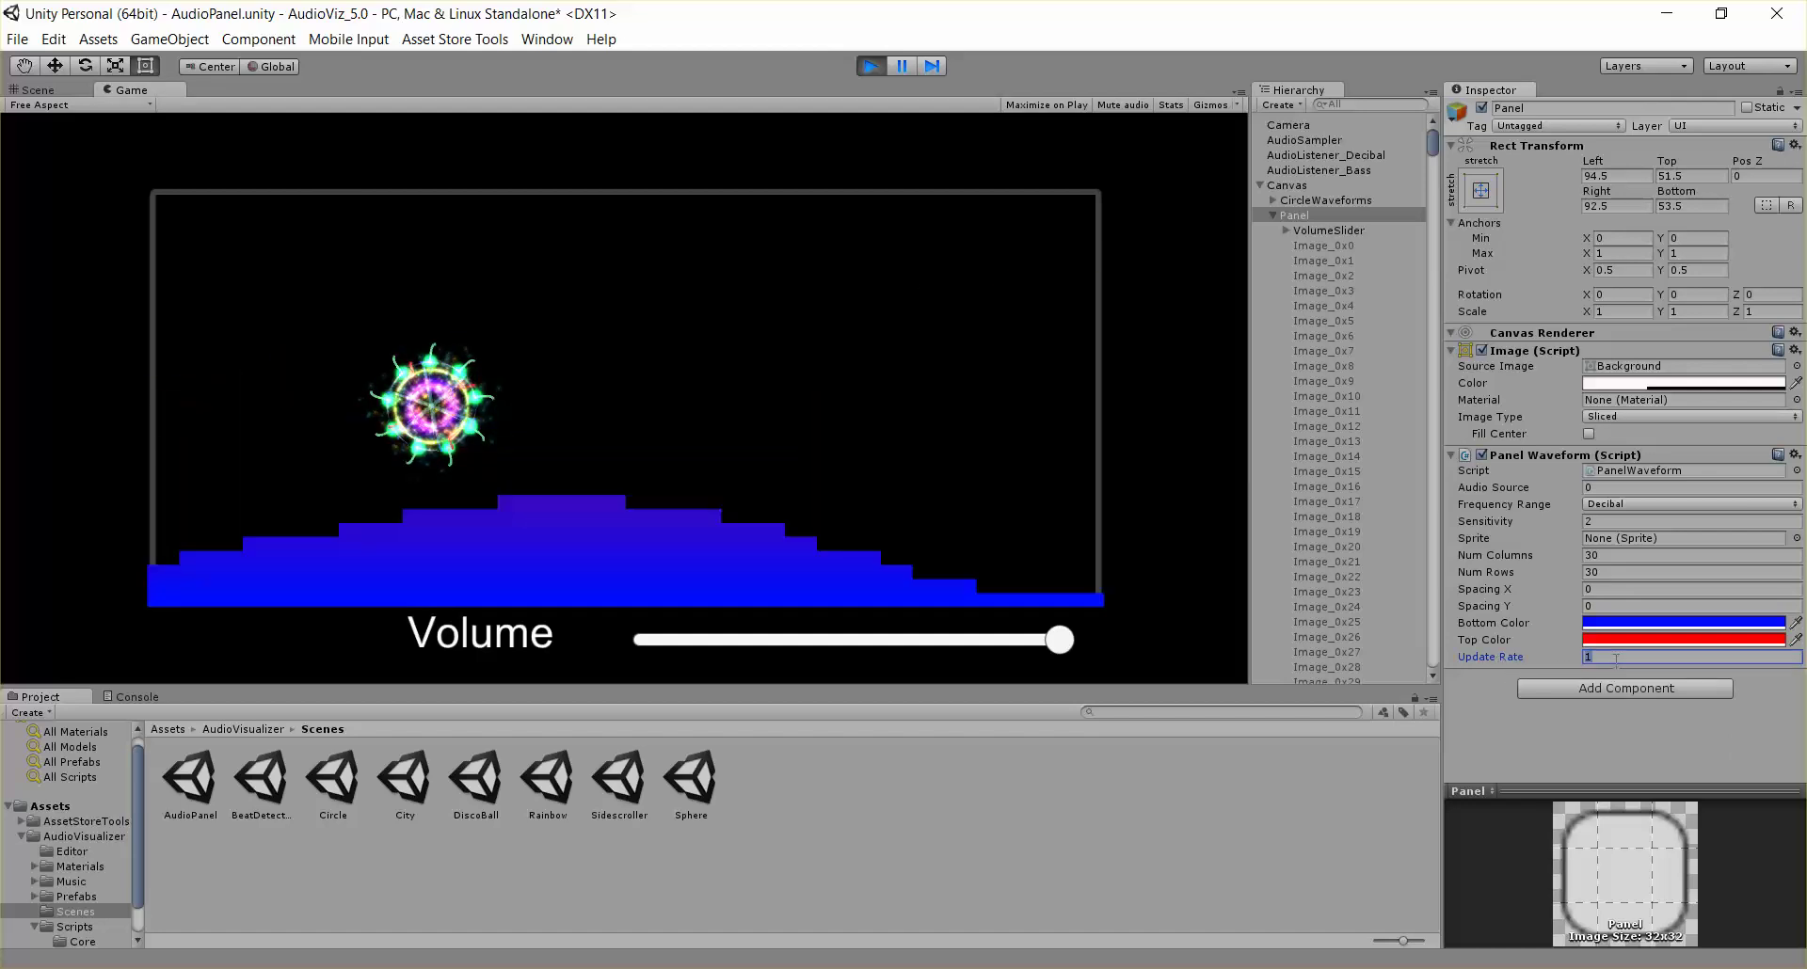
text(3)
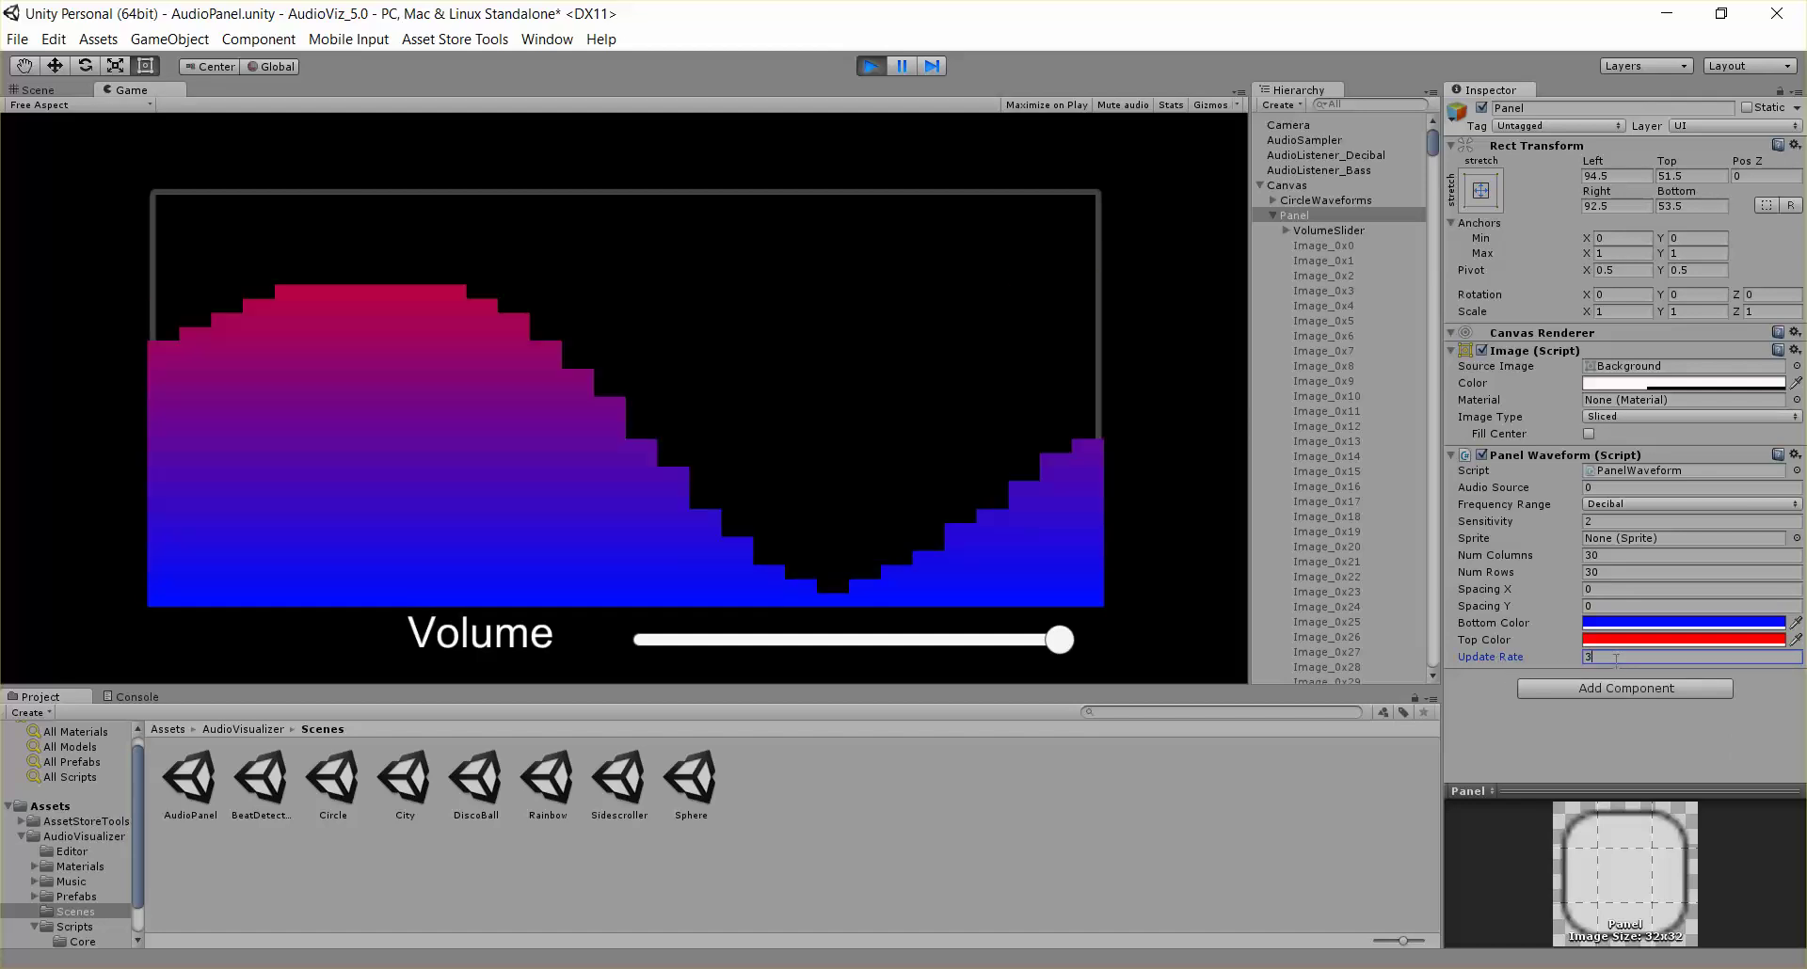
key(BackSpace)
text(2)
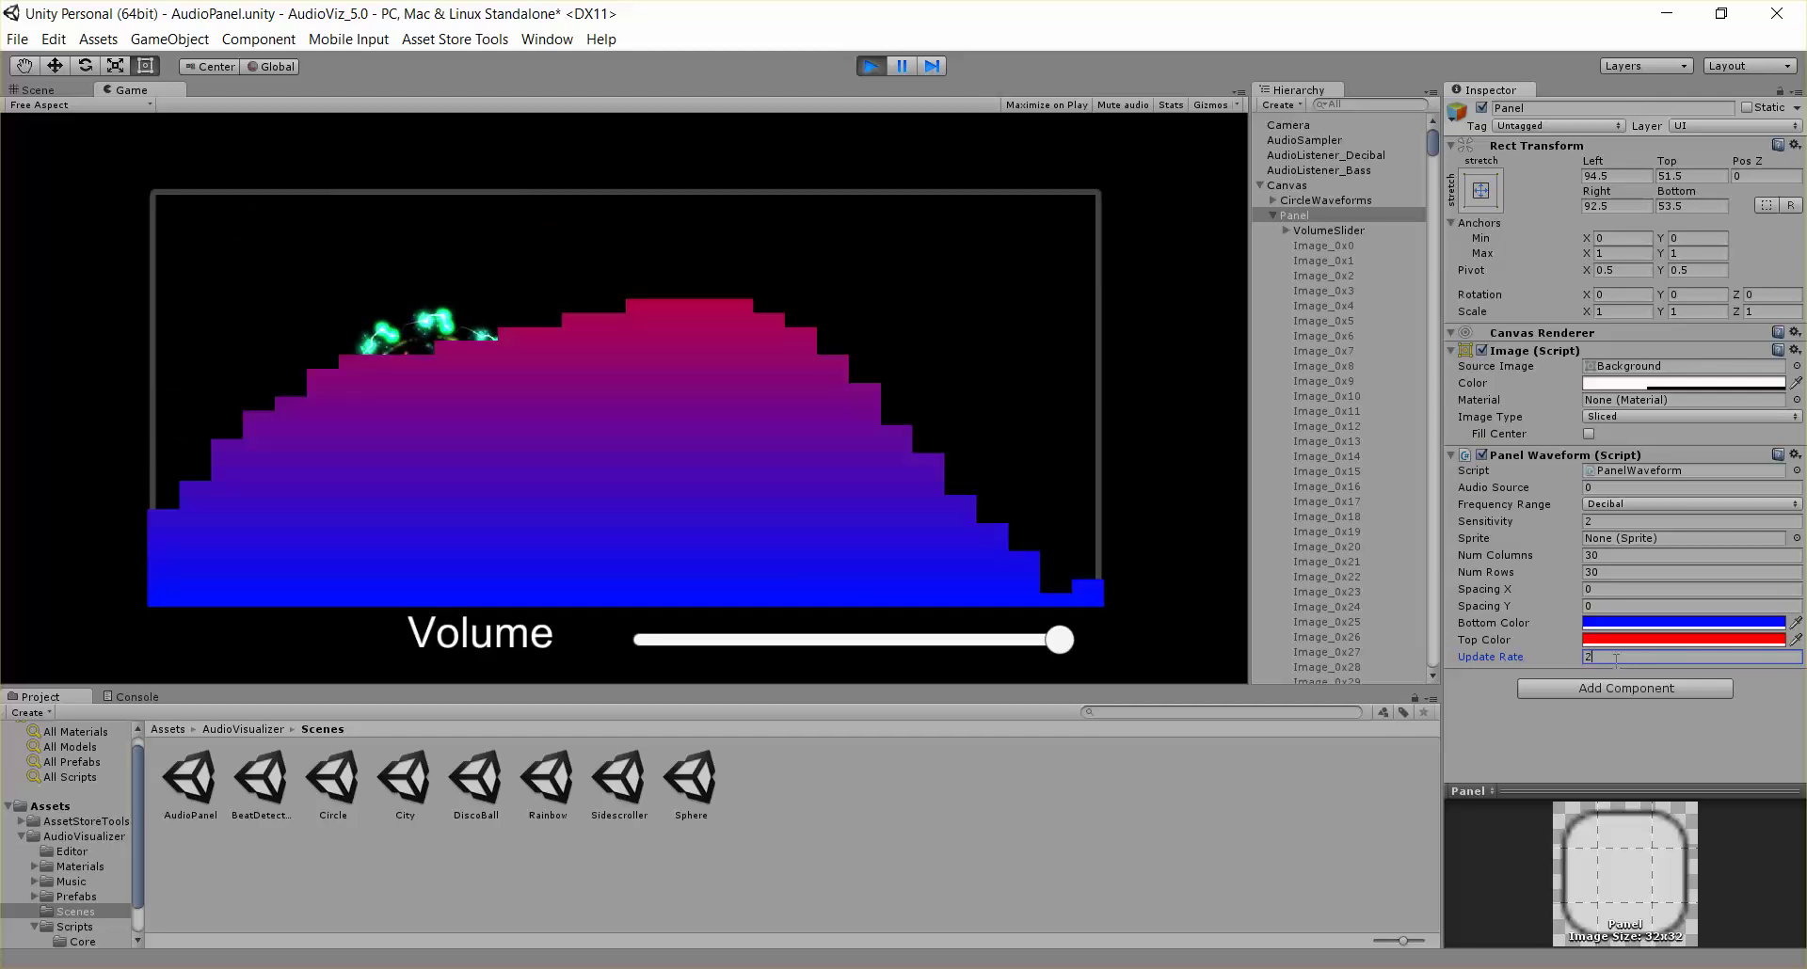
key(BackSpace)
text(5)
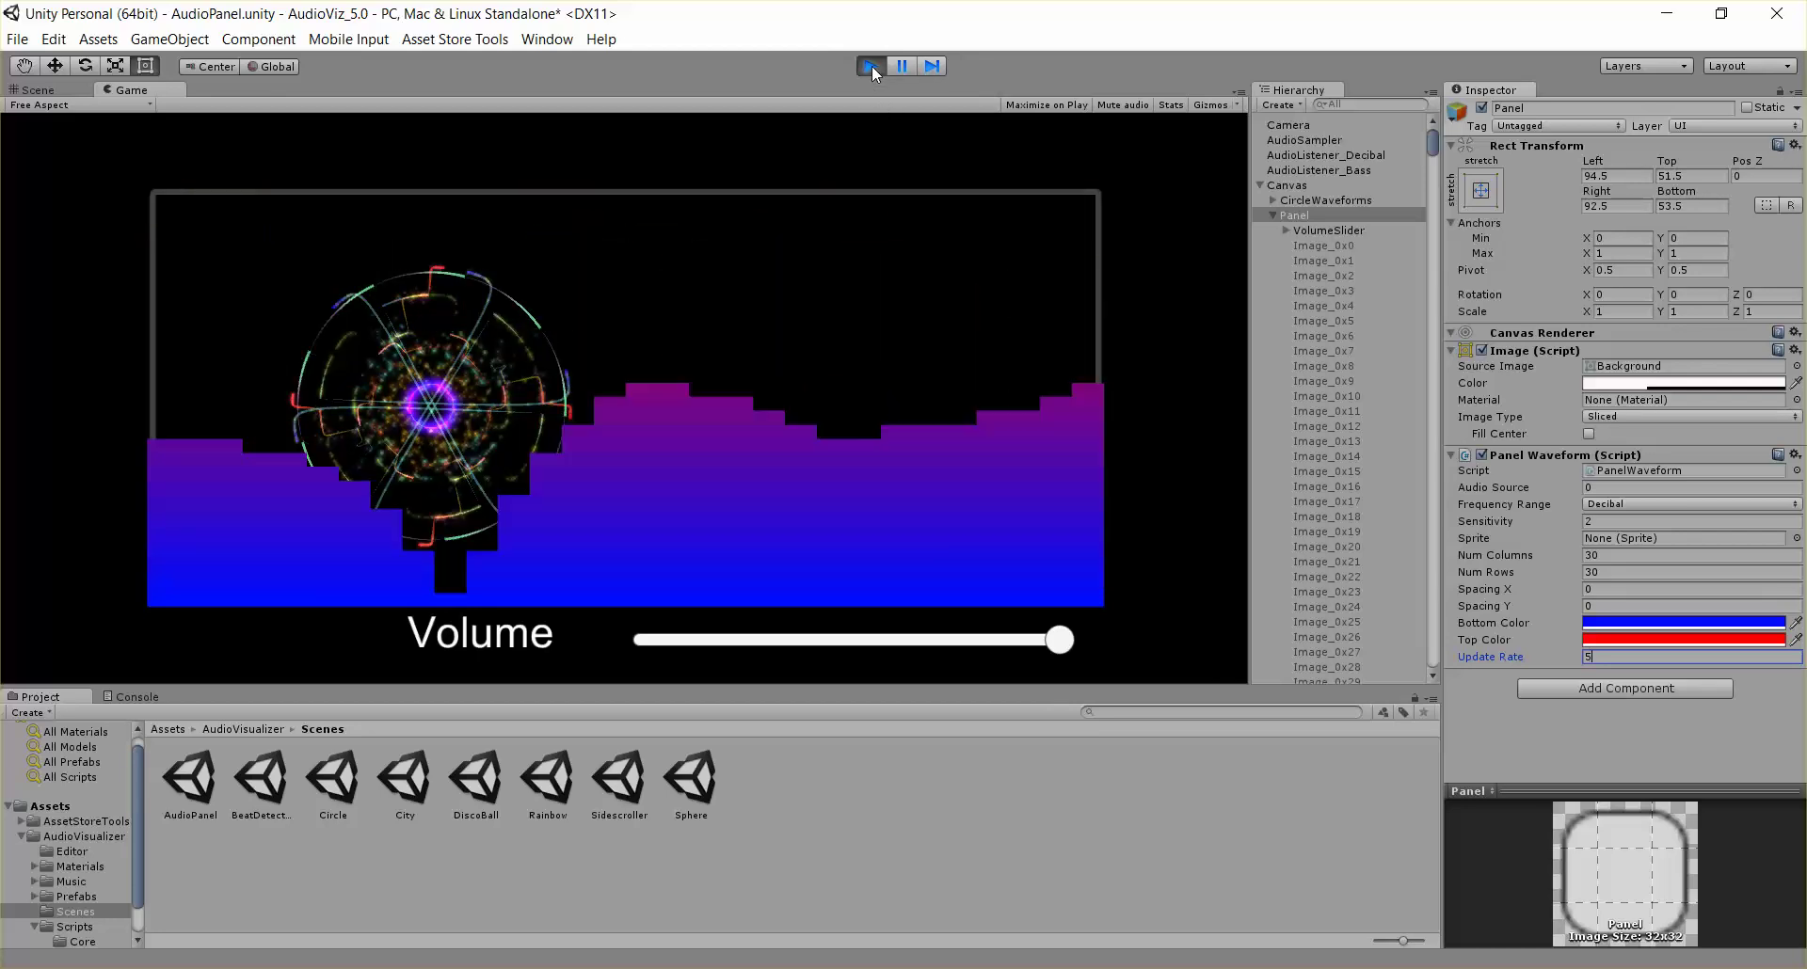
click(871, 65)
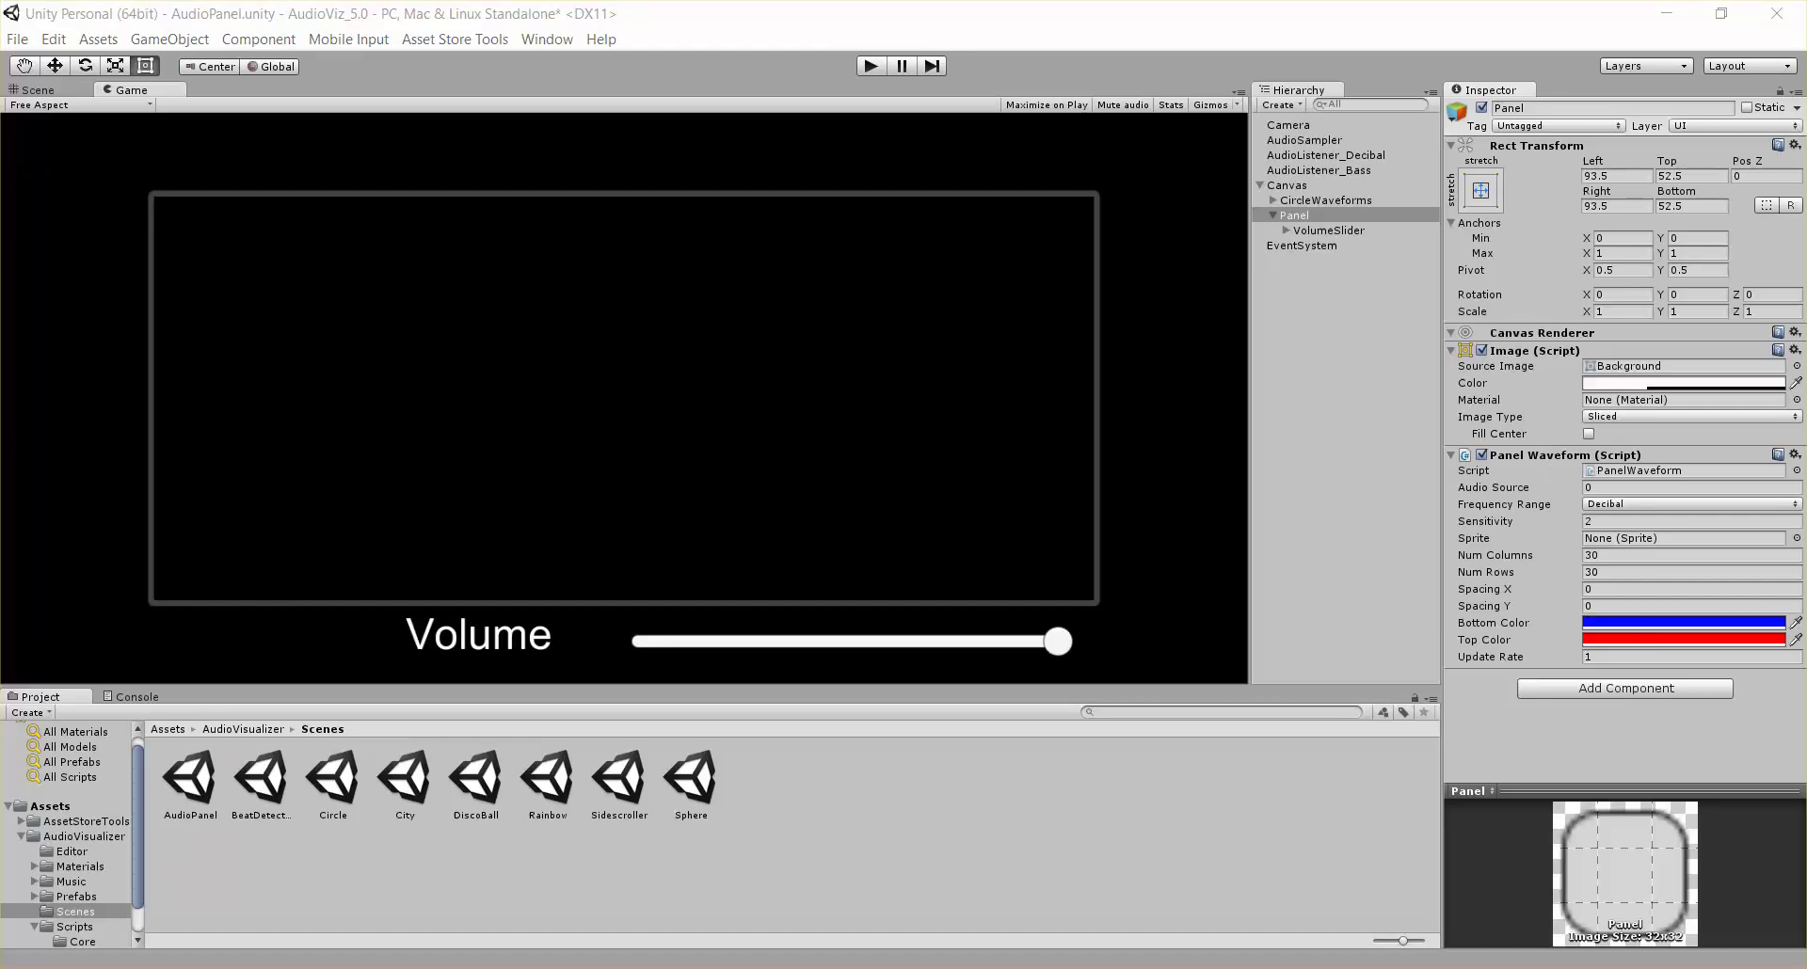
- In Chrome, look over the Audio Visualizer Asset Store page, then return to the Dog Eat Dog Games tab
key(alt+Tab)
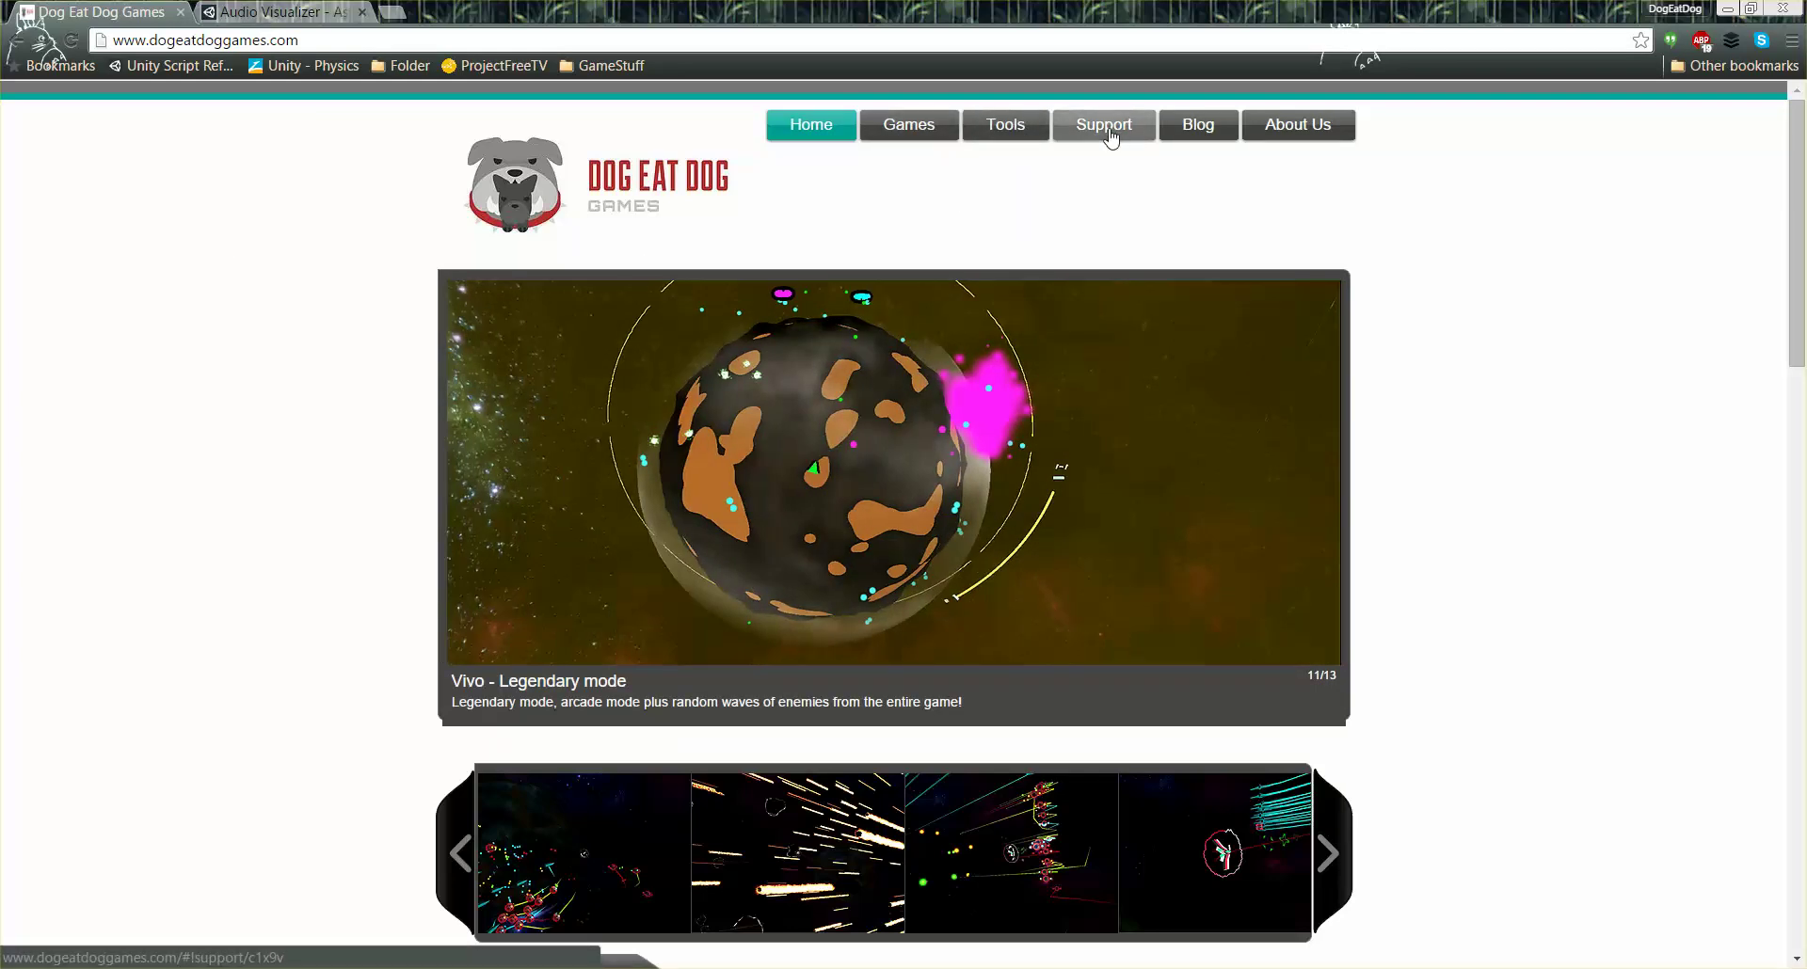
click(292, 10)
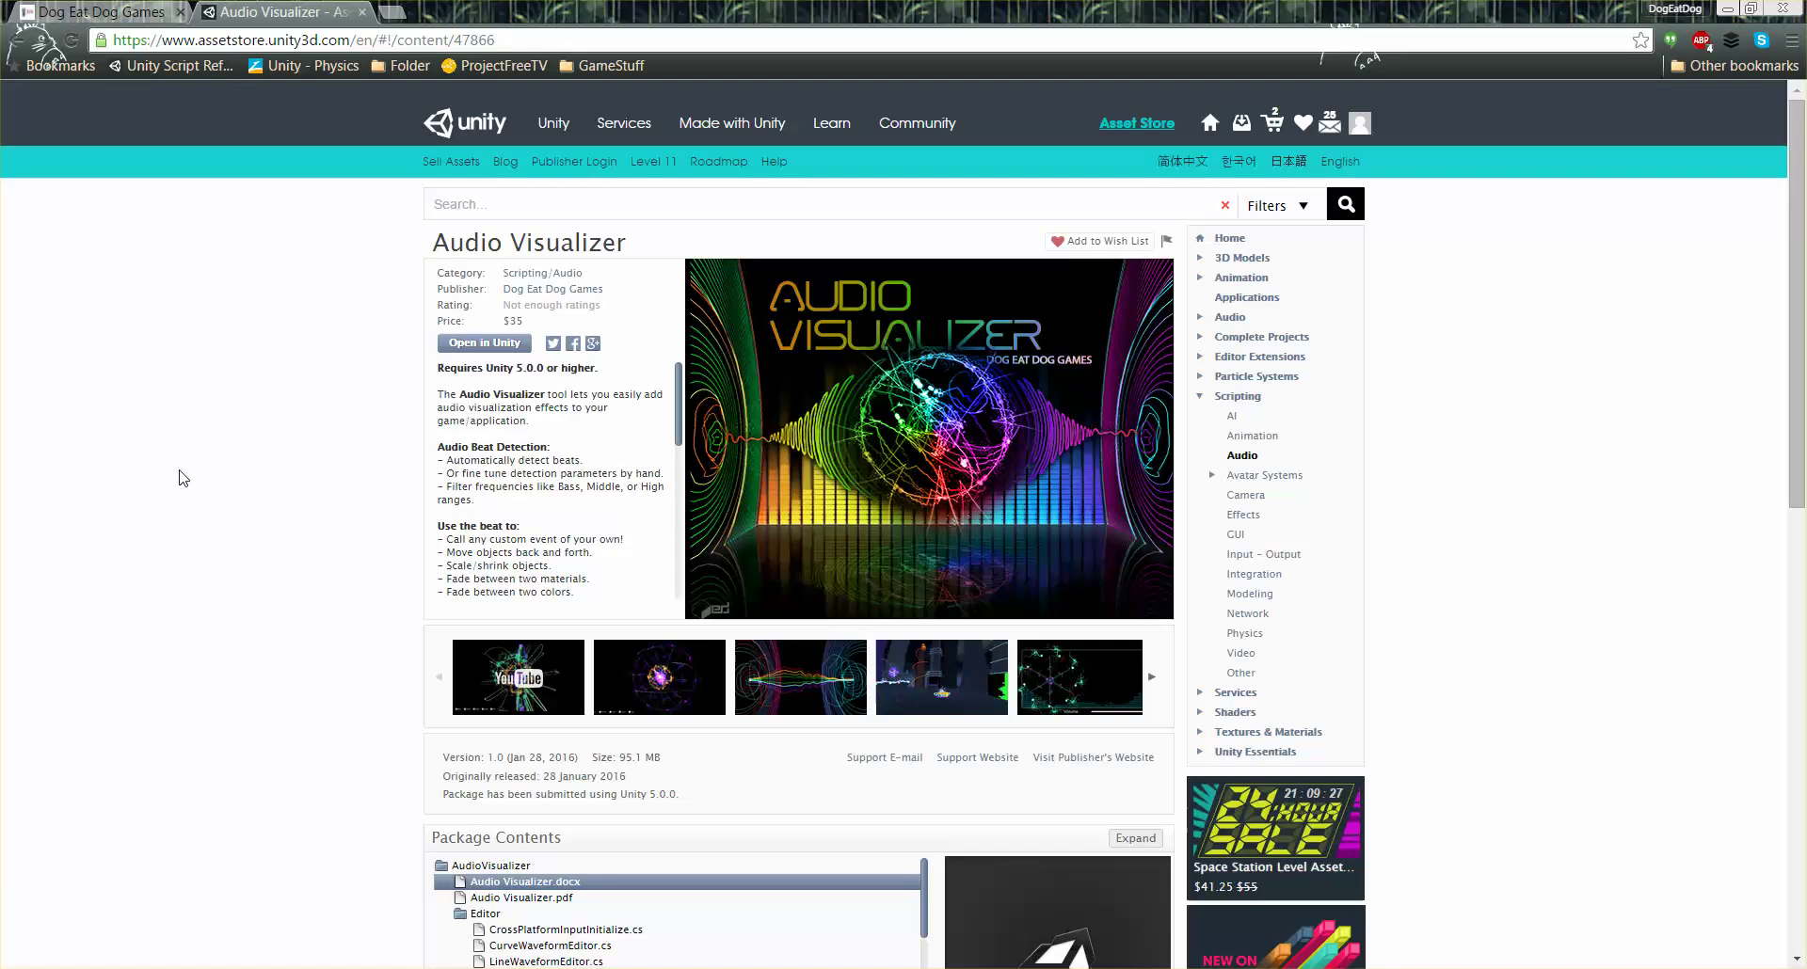
scroll(164, 551, down, 1)
scroll(179, 578, up, 1)
triple_click(435, 251)
click(275, 301)
click(113, 12)
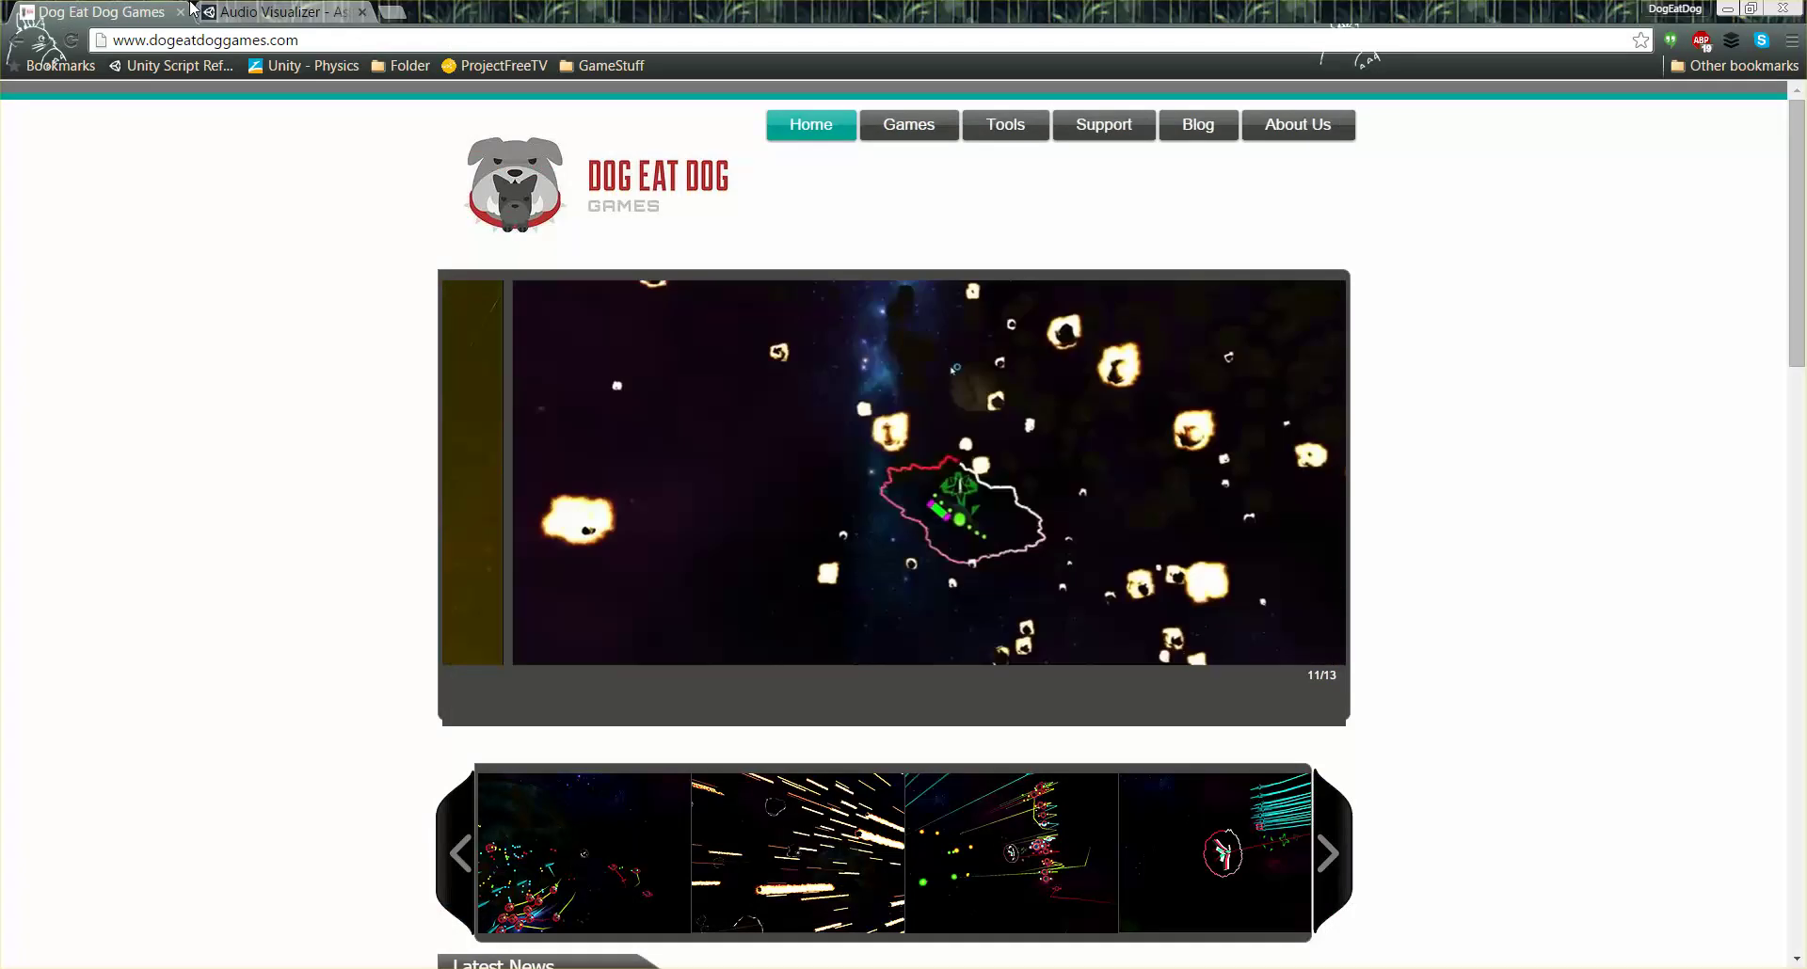